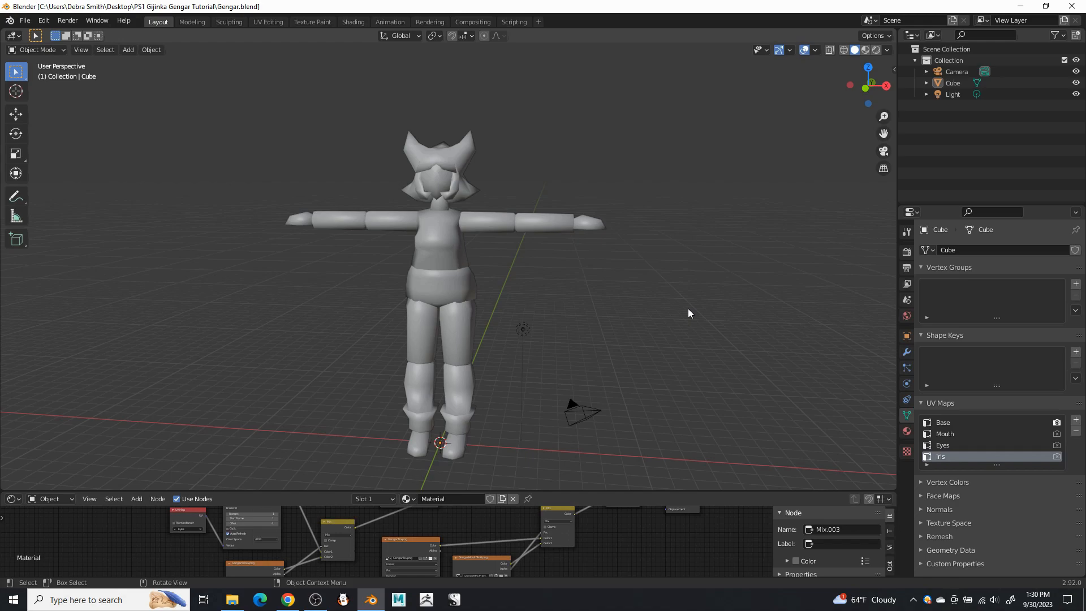
- Switch the viewport to rendered shading and add a single-bone armature at the world origin
click(875, 50)
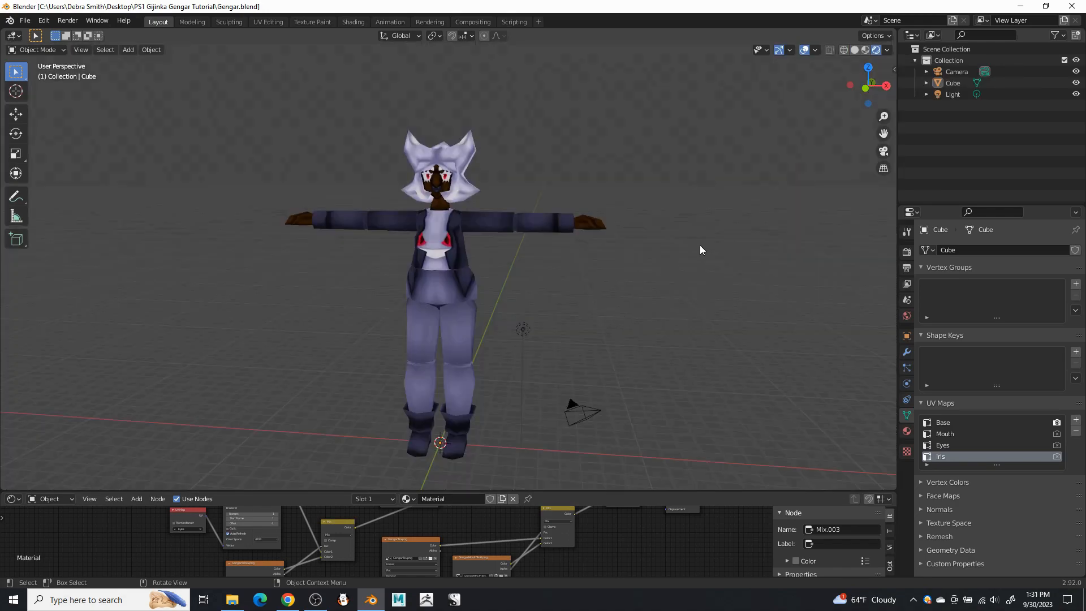
click(129, 50)
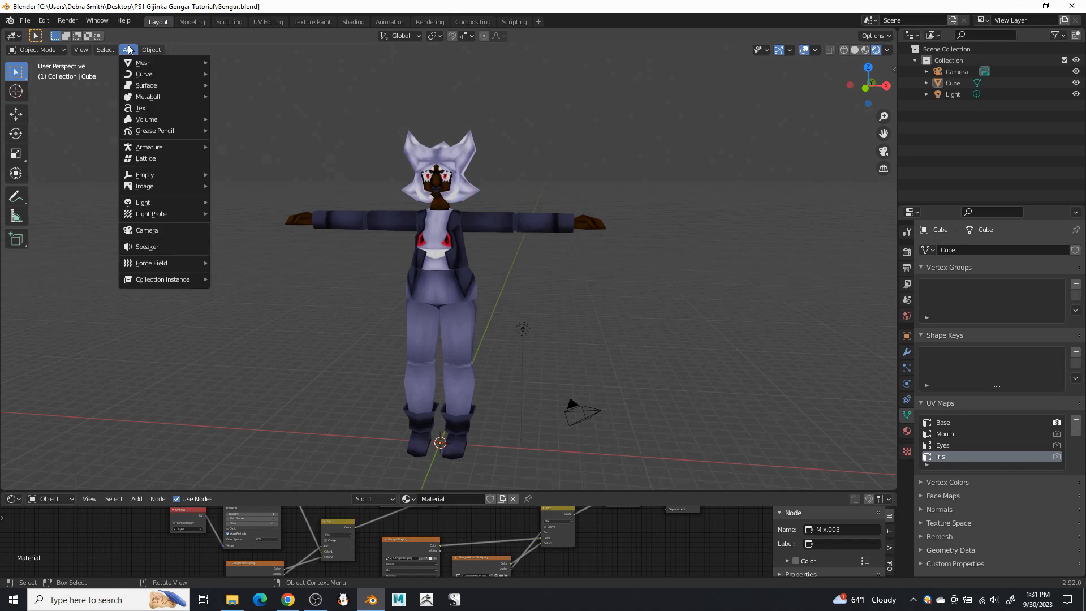
mouse_move(188, 147)
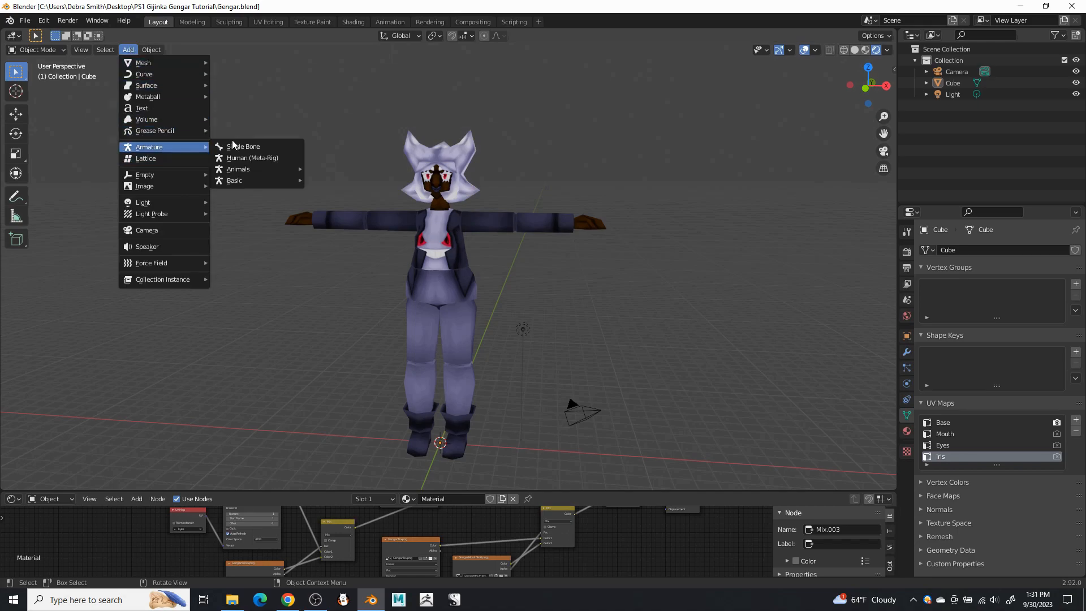
click(241, 147)
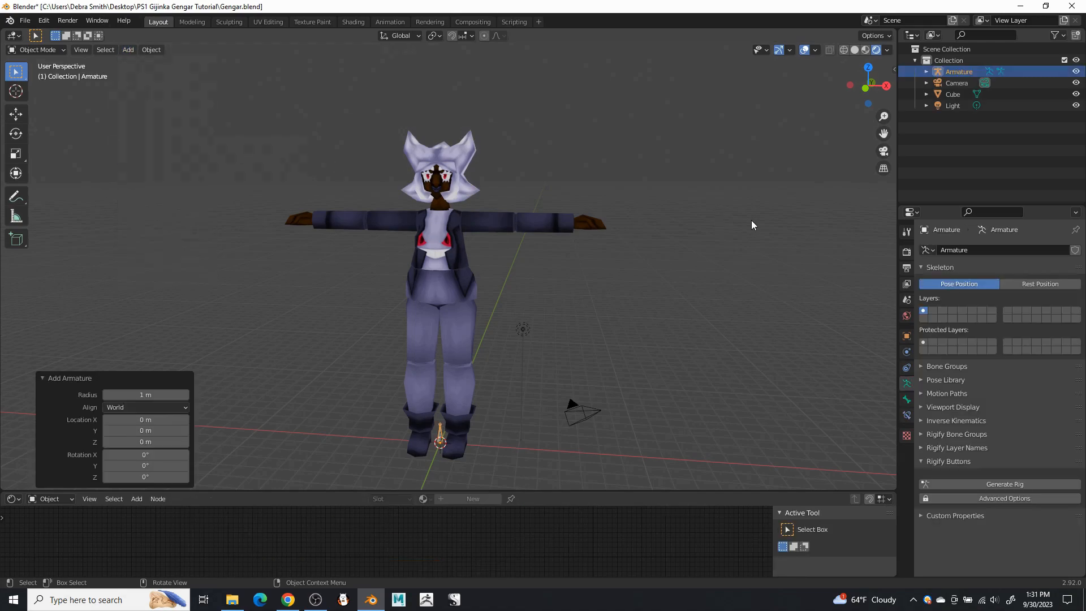
- Rename the Cube object as Gengar_mesh and the armature as Gengar_rig
double_click(955, 93)
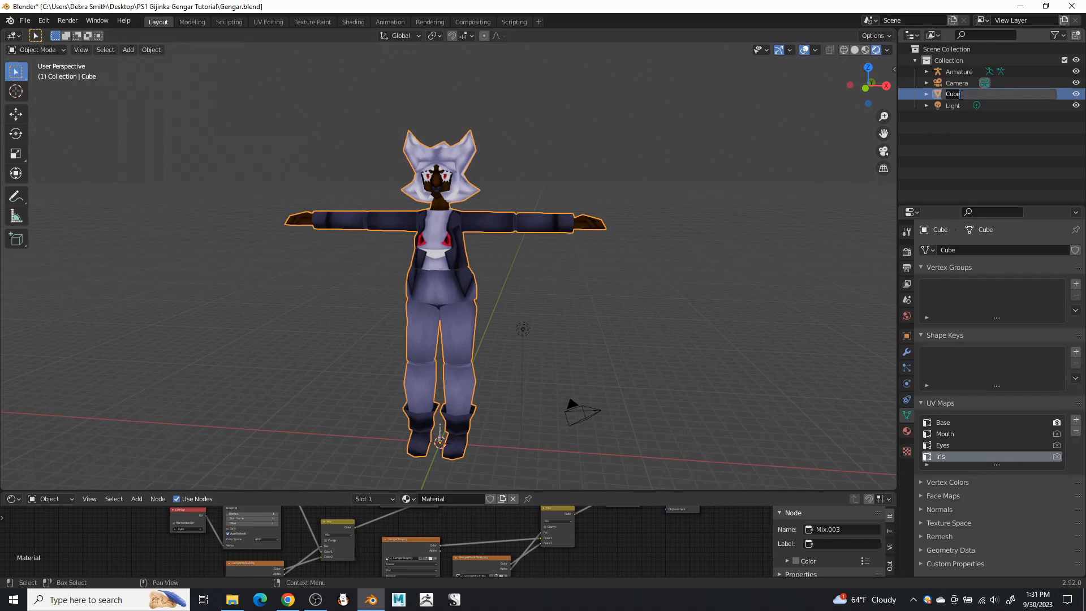
text(Gengar_mesh)
key(Return)
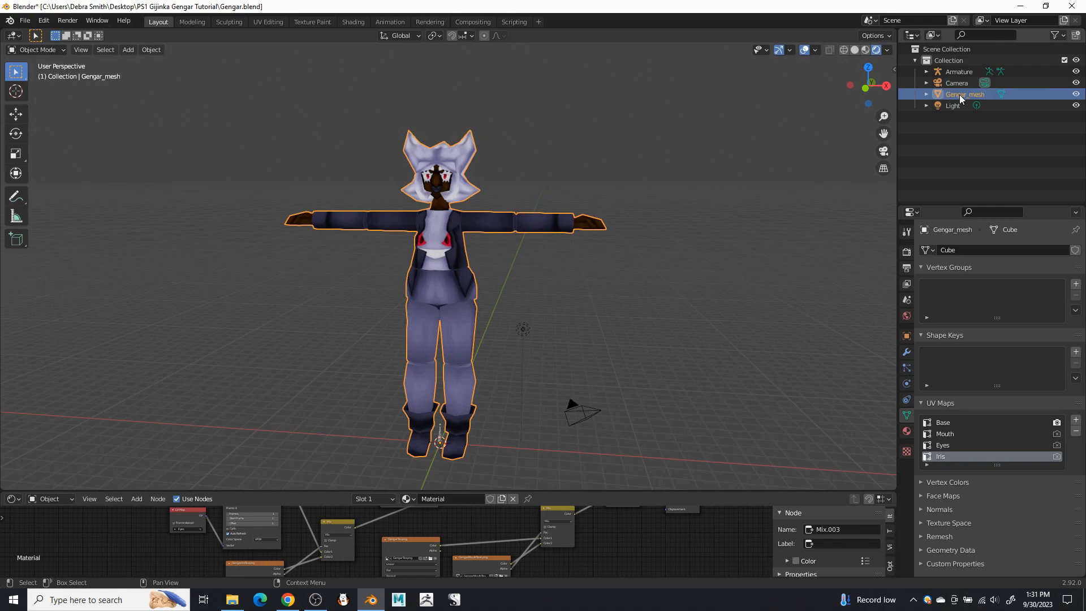
click(963, 71)
double_click(962, 71)
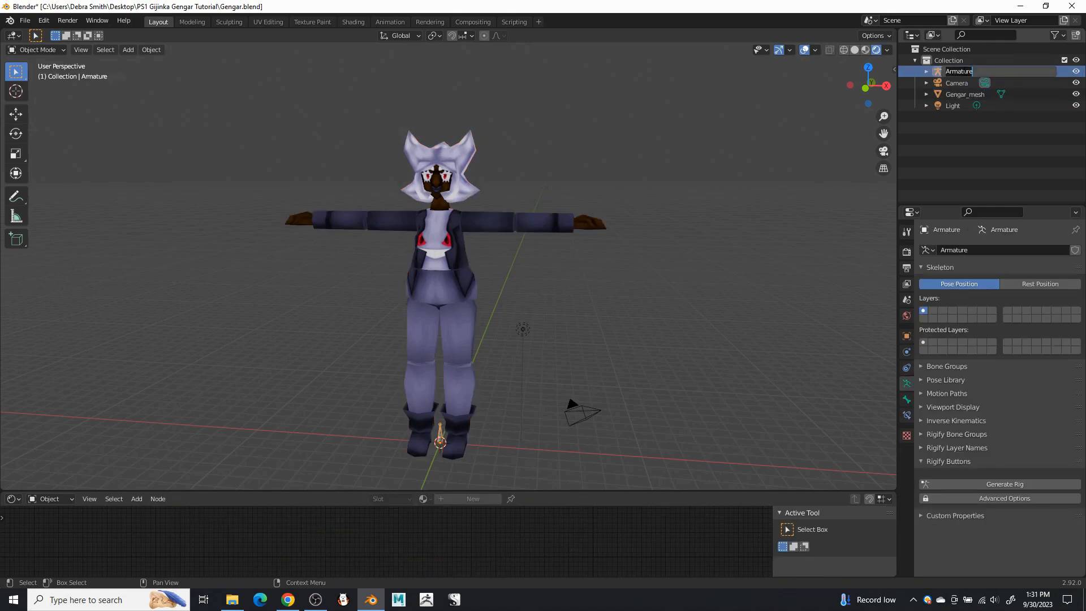
text(Gengar_rig)
key(Return)
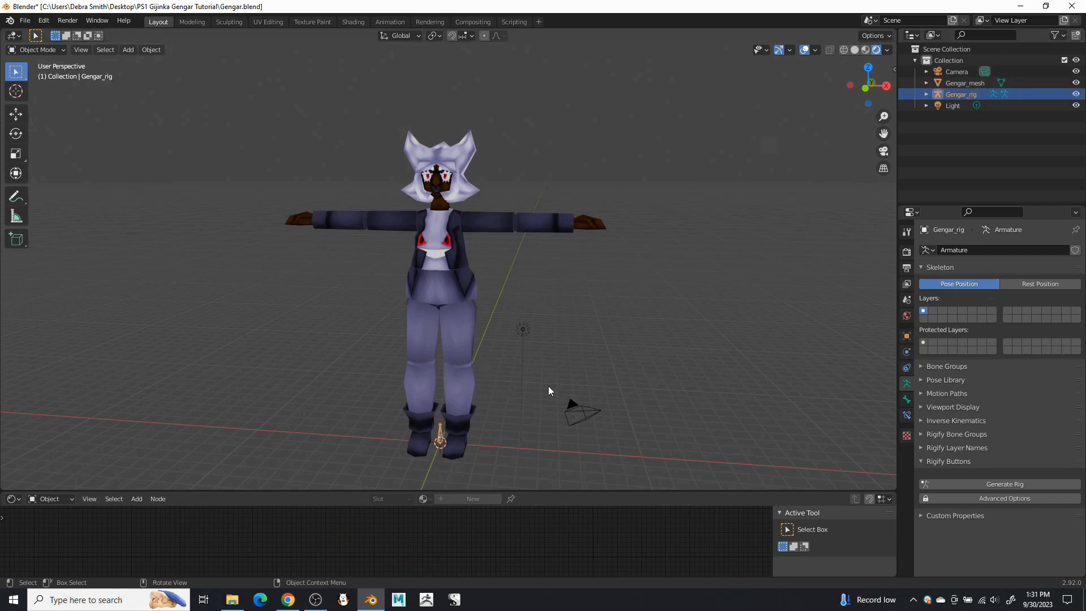
- Open the rig for editing in front view, select its bone and review the armature's viewport display options
key(KP_1)
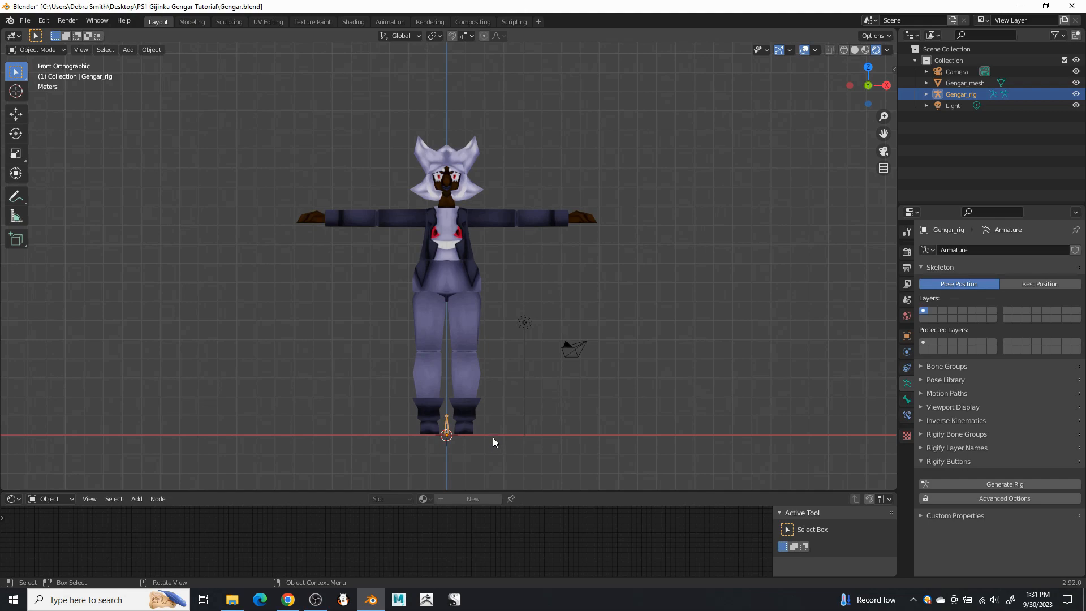
scroll(493, 436, up, 2)
key(Tab)
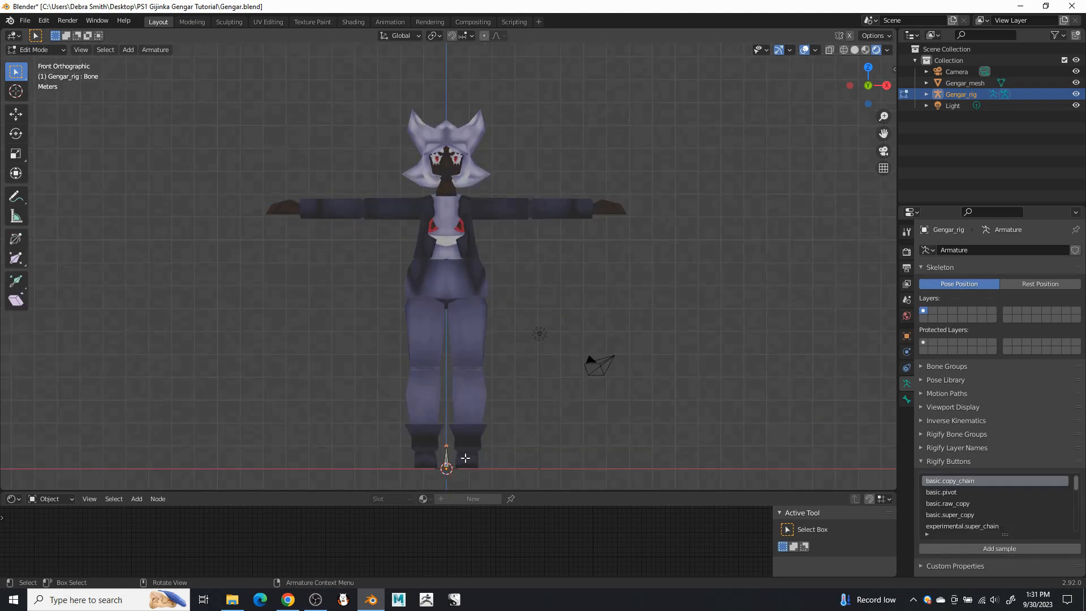
click(447, 456)
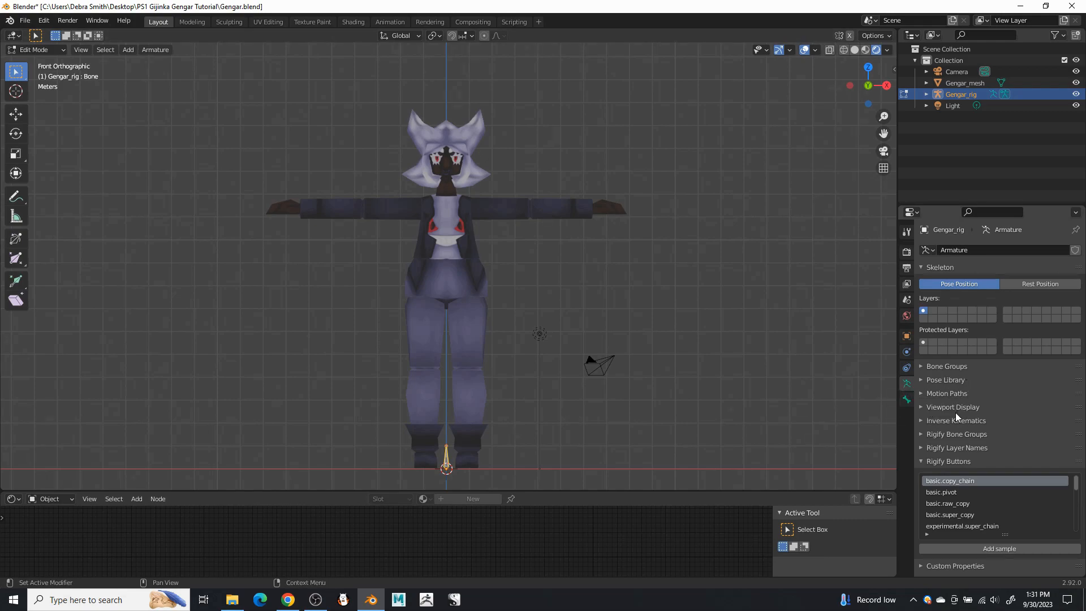
click(921, 407)
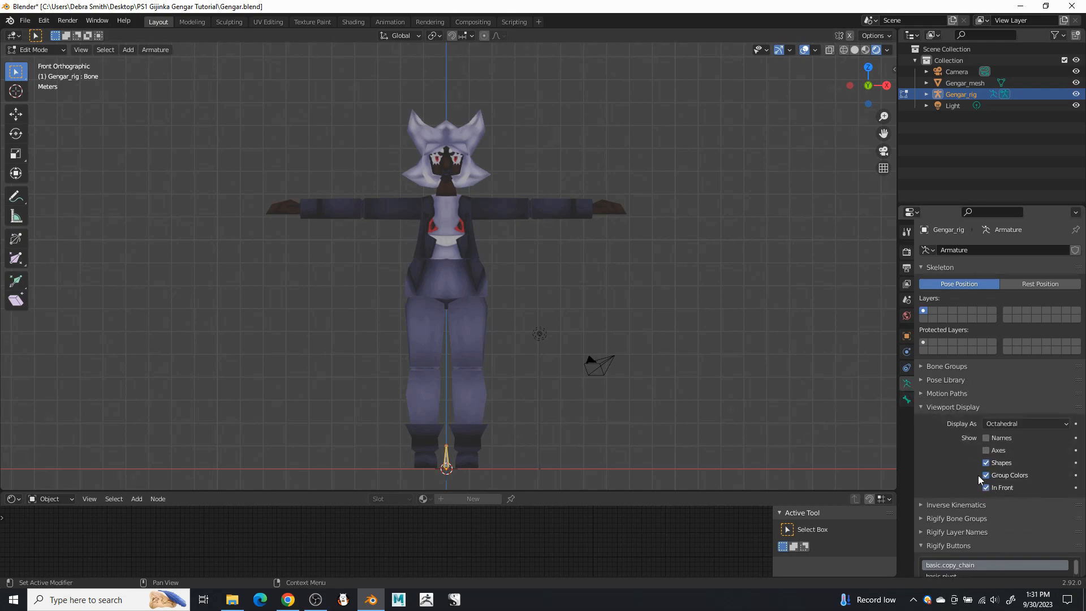
click(928, 407)
- Duplicate the root bone, move the copy up to the crotch and raise its tip about 0.95 m to the waist
key(shift+d)
right_click(505, 446)
click(23, 114)
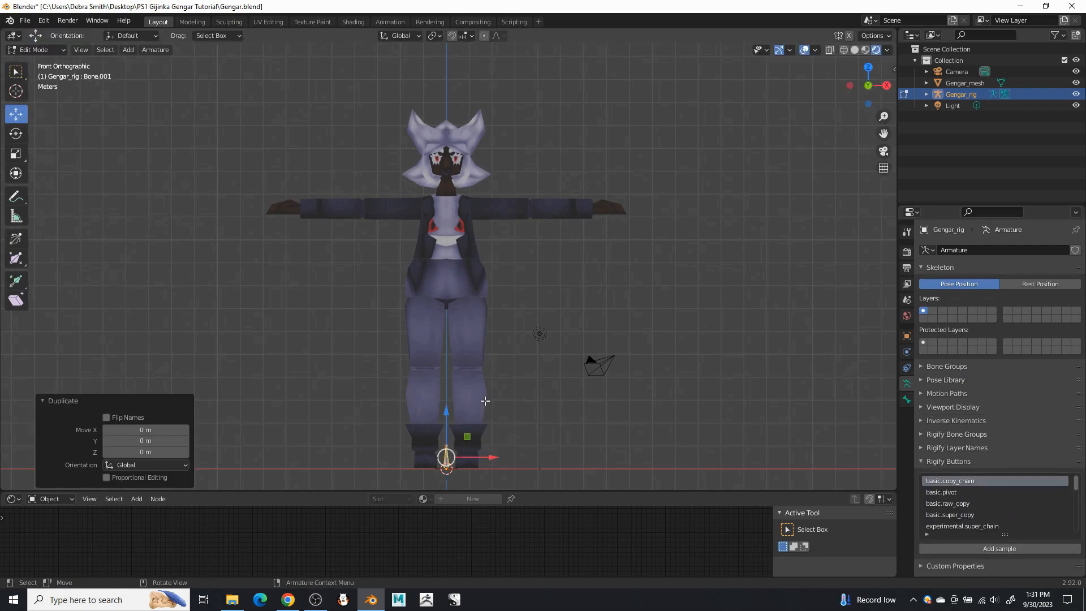
drag(446, 413, 455, 246)
scroll(485, 254, up, 3)
shift+middle_drag(521, 262, 527, 319)
click(447, 355)
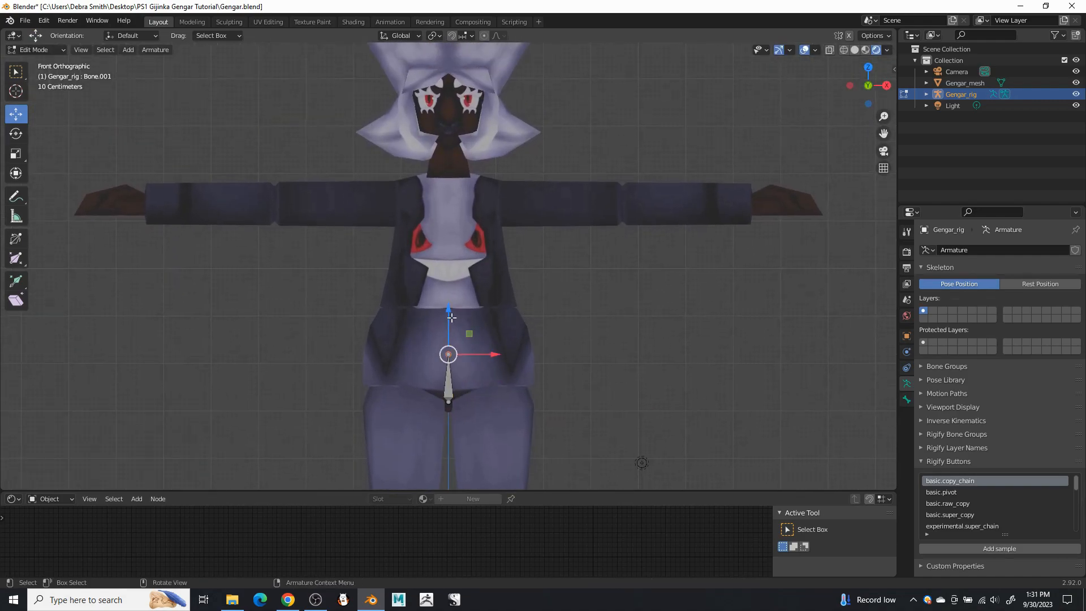
drag(446, 308, 452, 264)
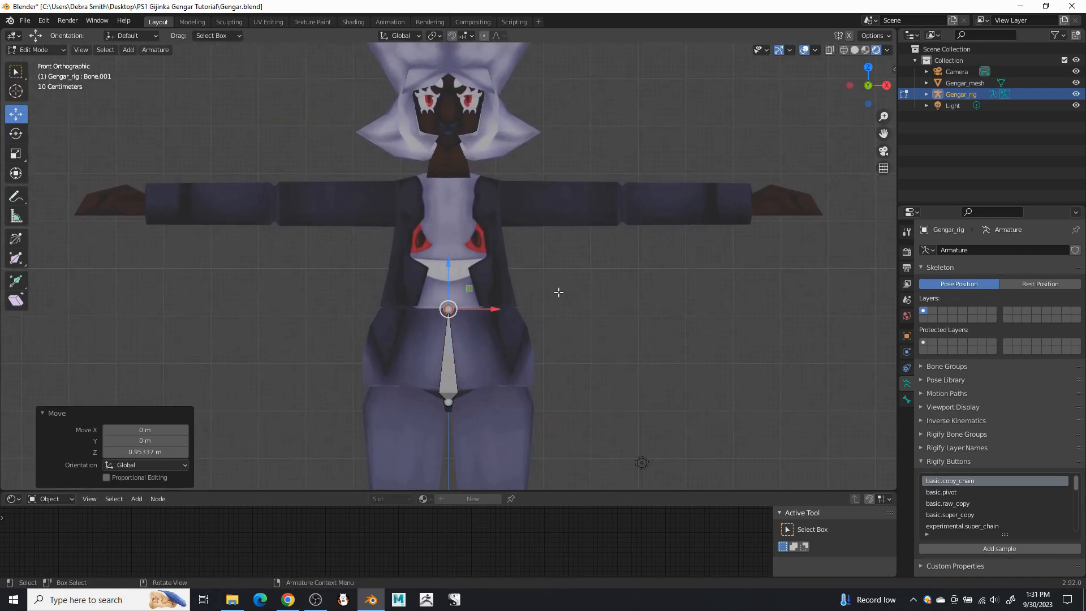
- Extrude a spine bone about 2.77 m straight up from the waist joint to the base of the neck
scroll(537, 286, down, 1)
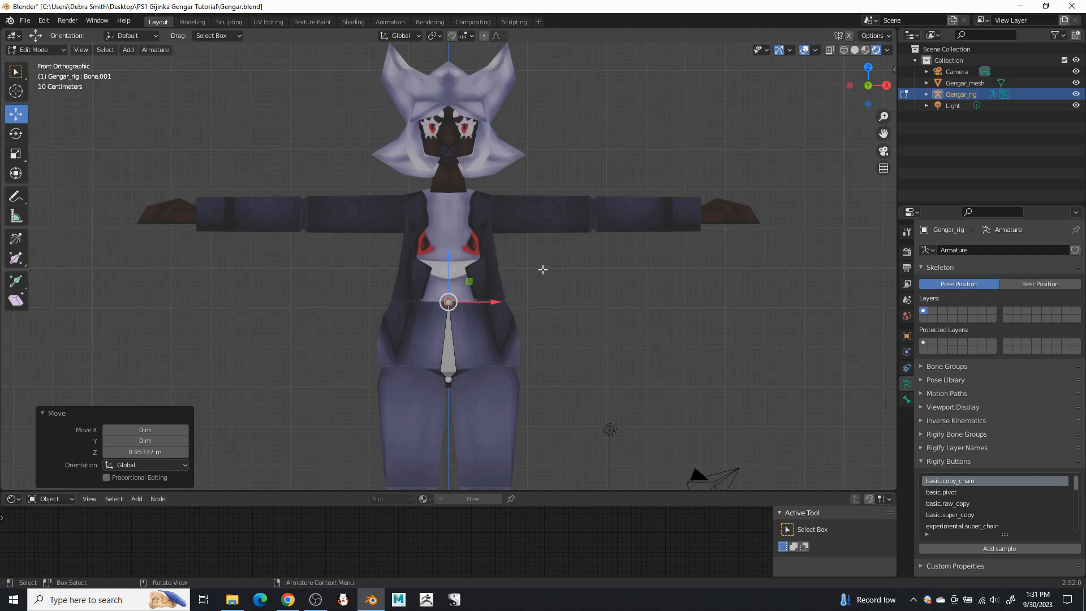
shift+middle_drag(562, 262, 562, 311)
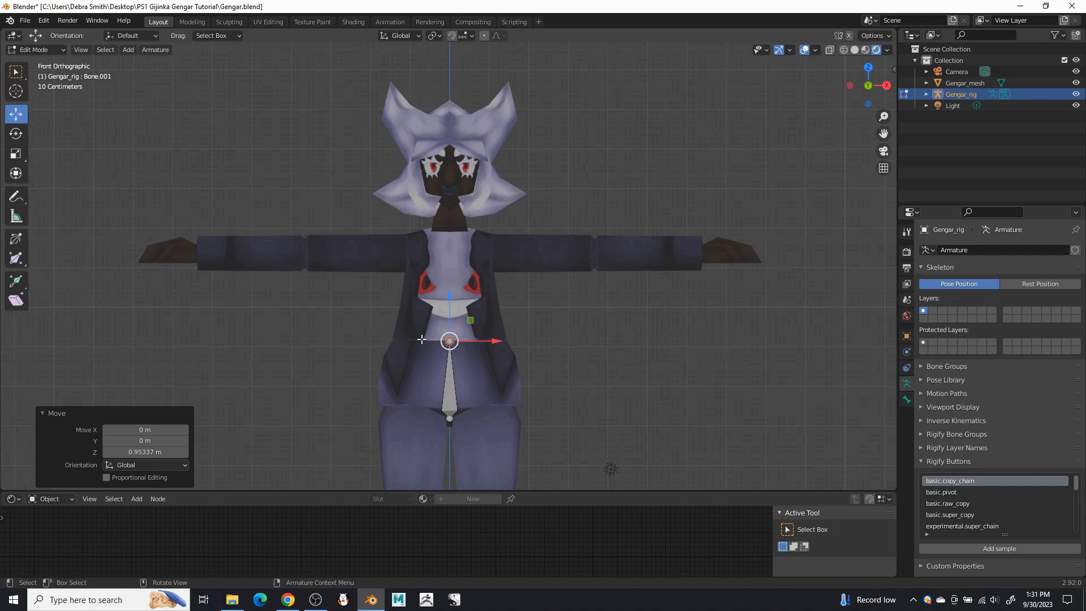
key(e)
right_click(565, 303)
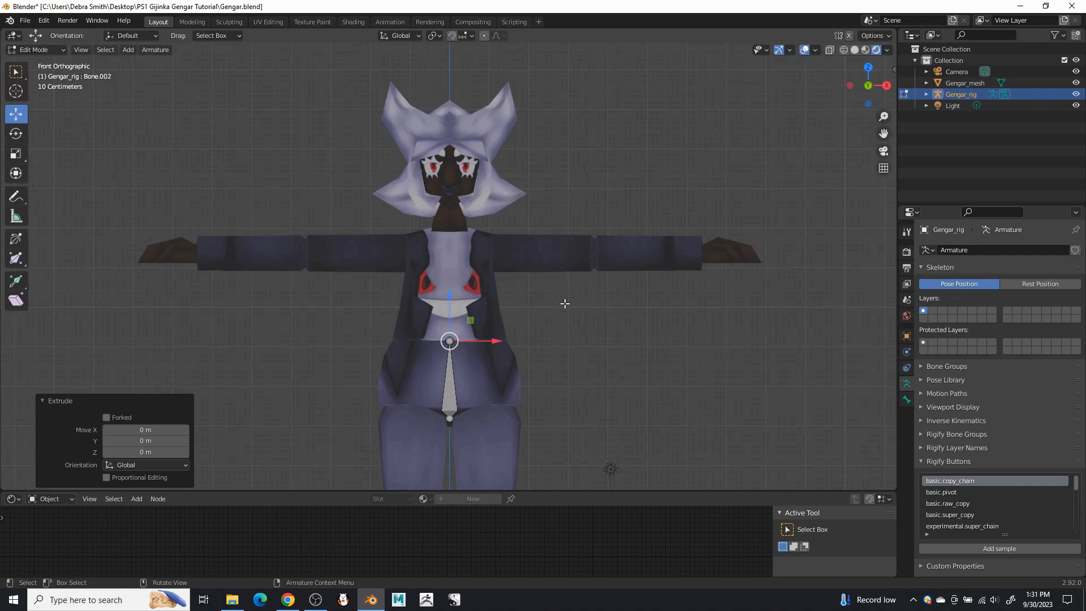
drag(449, 297, 449, 187)
- Turn on Screencast Keys for the viewport
key(n)
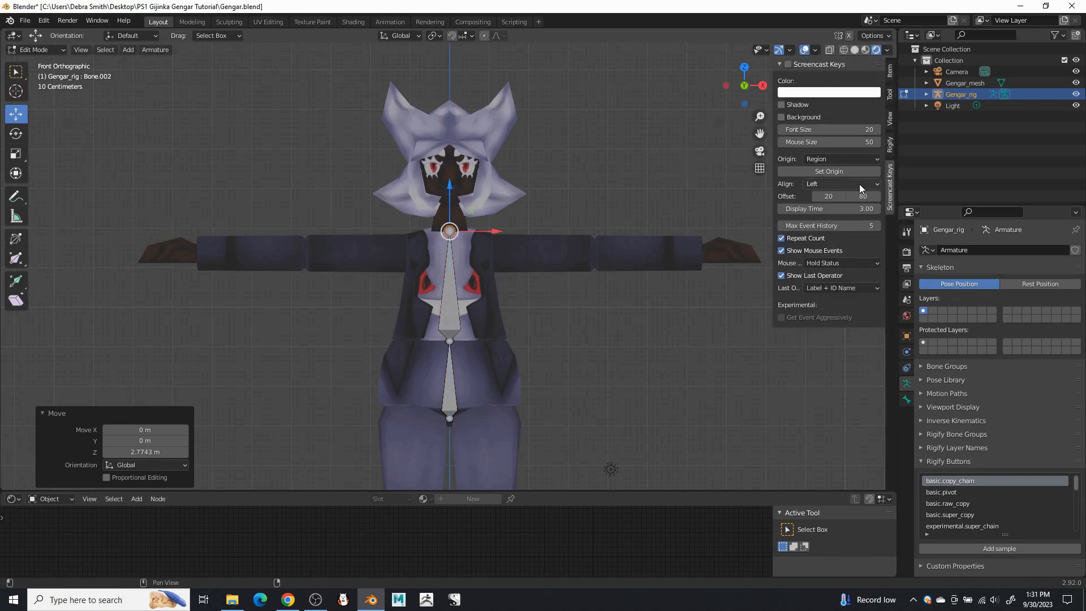
key(n)
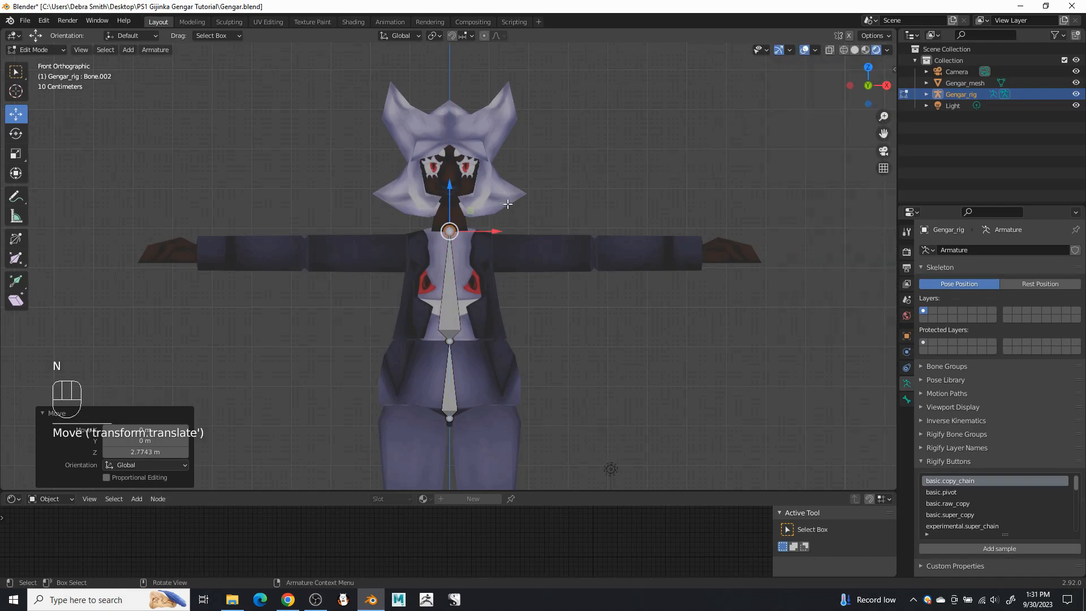
- Extrude a neck bone and a head bone straight up from the spine's upper end to the top of the head
shift+middle_drag(476, 197, 473, 249)
scroll(511, 256, up, 1)
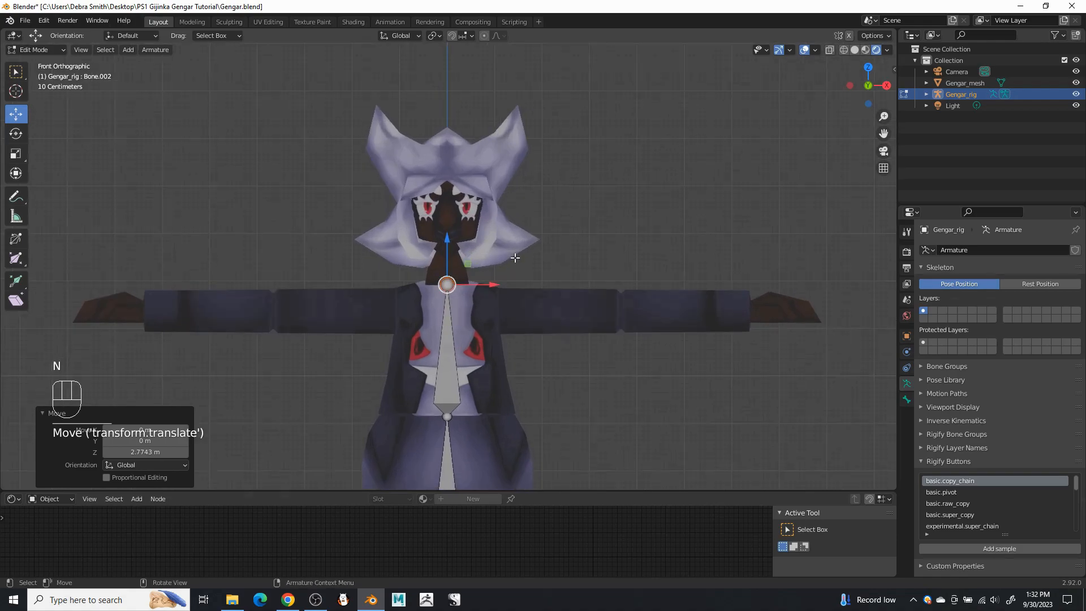
key(e)
right_click(545, 235)
drag(449, 236, 447, 82)
key(e)
right_click(576, 216)
- Extrude a connecting bone from the base of the neck to the character's left shoulder joint
shift+middle_drag(506, 181, 442, 119)
click(385, 216)
key(e)
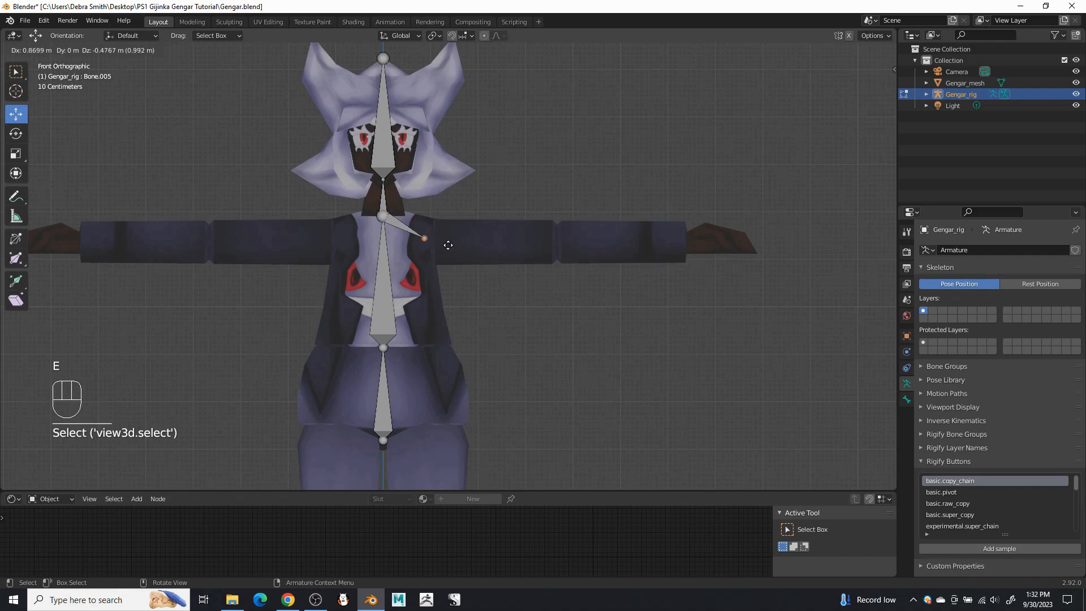
click(447, 243)
- Extrude upper arm, forearm and hand bones horizontally from the left shoulder joint to the fingertips
key(e)
right_click(506, 245)
drag(480, 238, 803, 238)
key(e)
key(e)
right_click(744, 286)
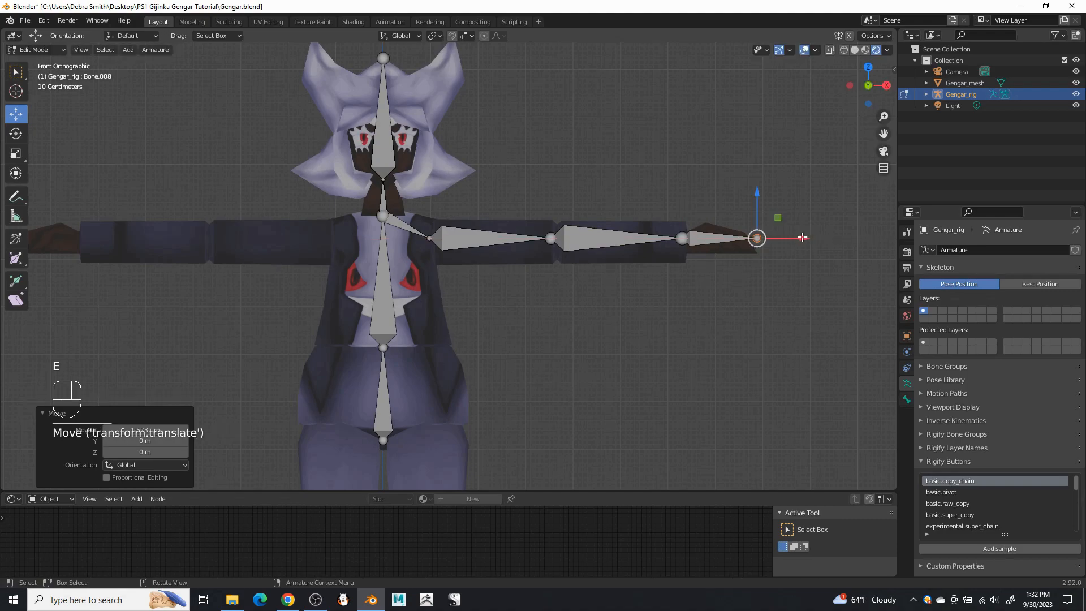
- Delete the connecting bone between the base of the neck and the left shoulder joint
click(413, 228)
key(x)
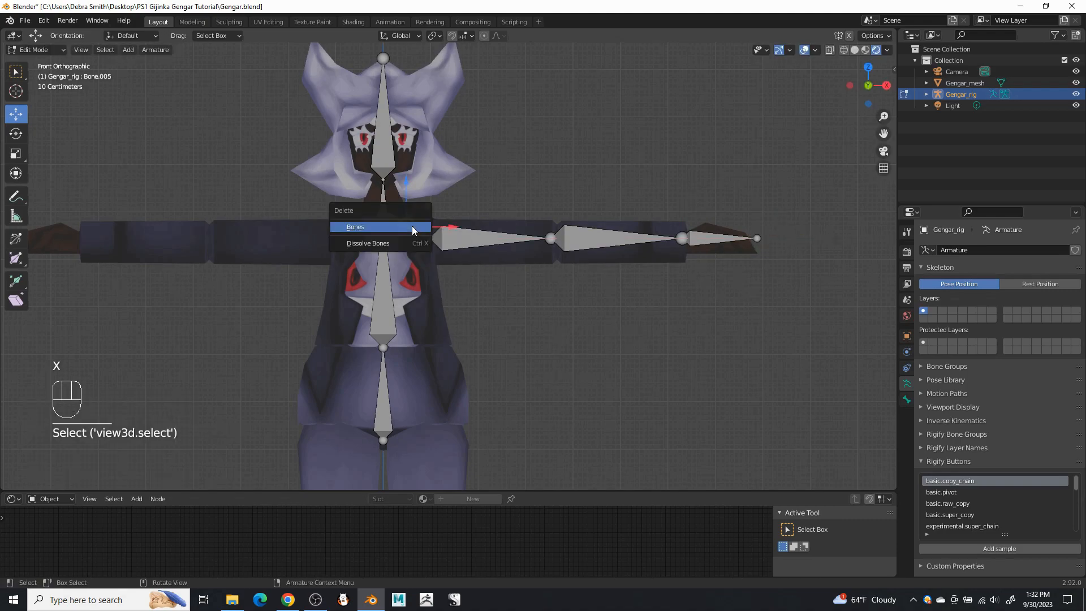
click(411, 226)
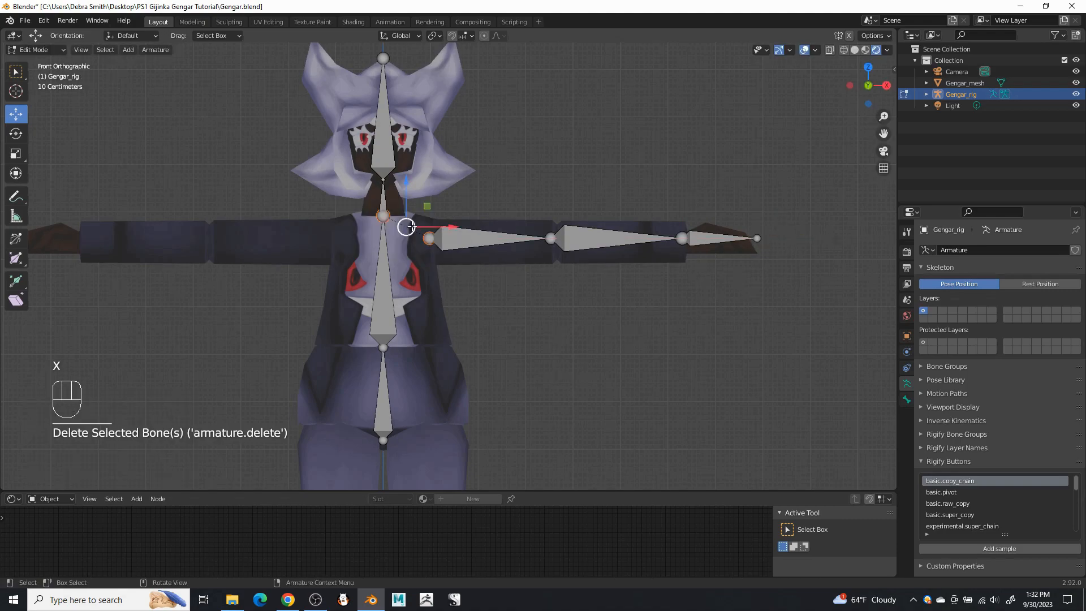
- Extrude a connecting bone from the lower end of the pelvis bone to the character's left hip joint
scroll(568, 356, down, 3)
shift+middle_drag(549, 376, 557, 236)
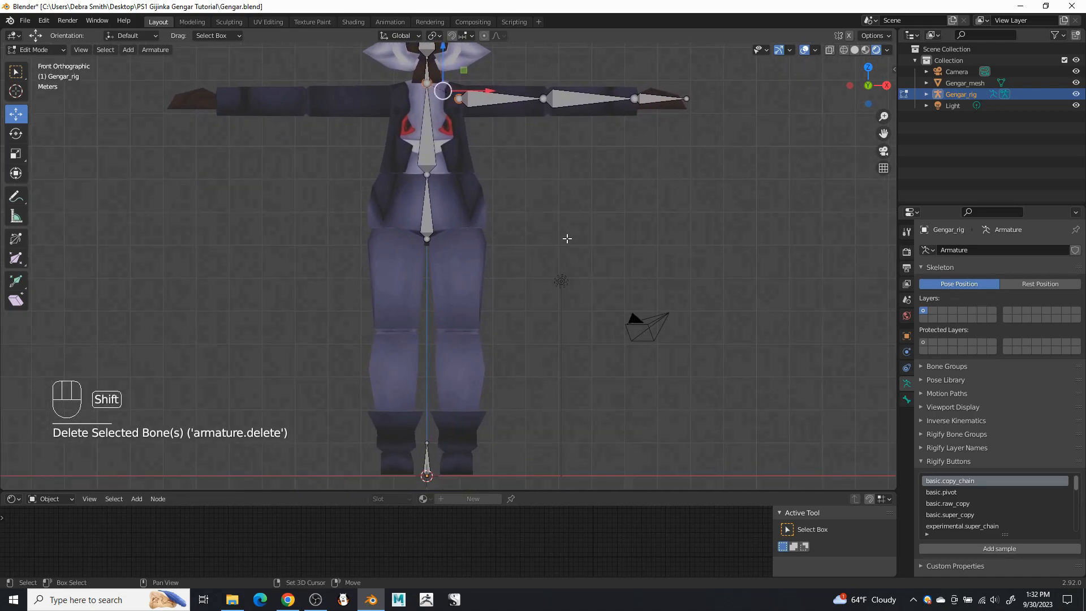
scroll(511, 238, up, 1)
click(424, 236)
key(e)
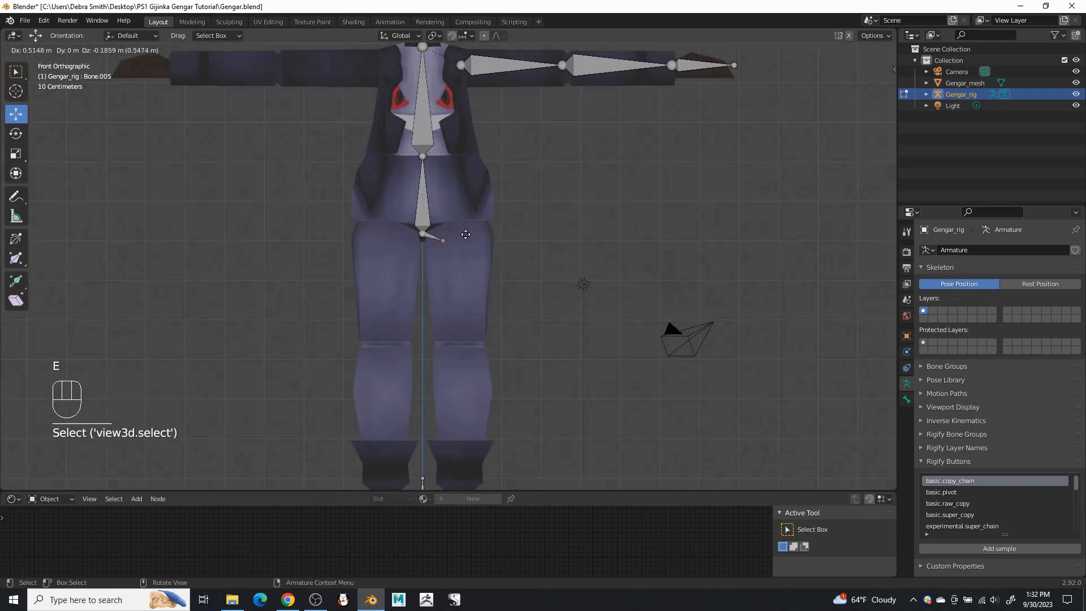
click(481, 239)
- Extrude thigh, shin and foot bones straight down the left leg from the hip joint to the sole
key(e)
right_click(545, 273)
drag(461, 203, 459, 301)
shift+middle_drag(522, 331, 535, 254)
key(e)
right_click(567, 297)
drag(472, 220, 472, 399)
key(e)
right_click(546, 370)
- Delete the connecting bone between the pelvis bone and the left thigh bone
shift+middle_drag(510, 232, 529, 355)
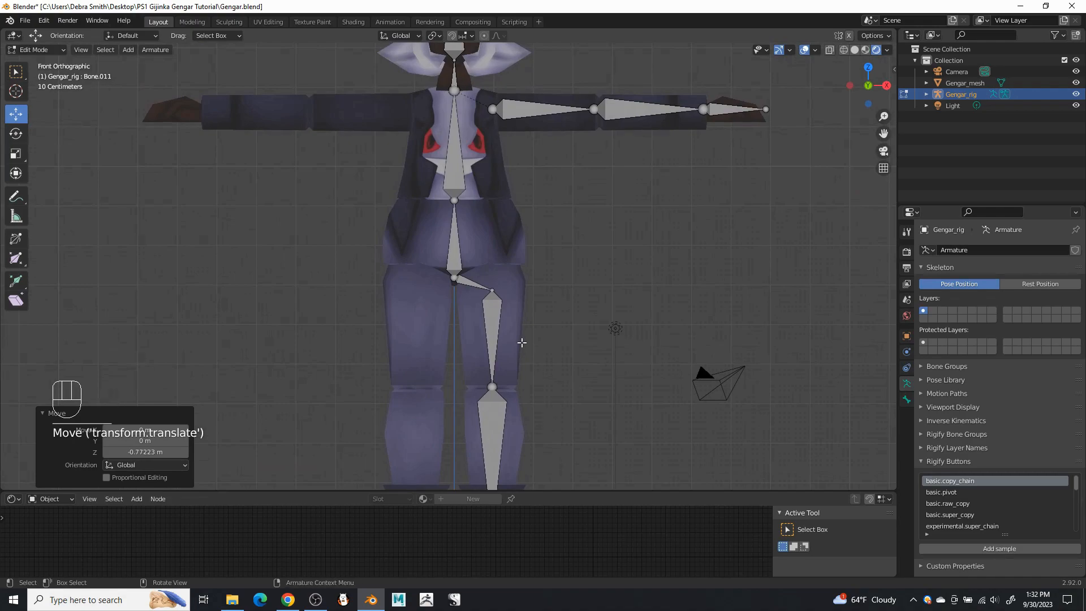
click(468, 284)
key(x)
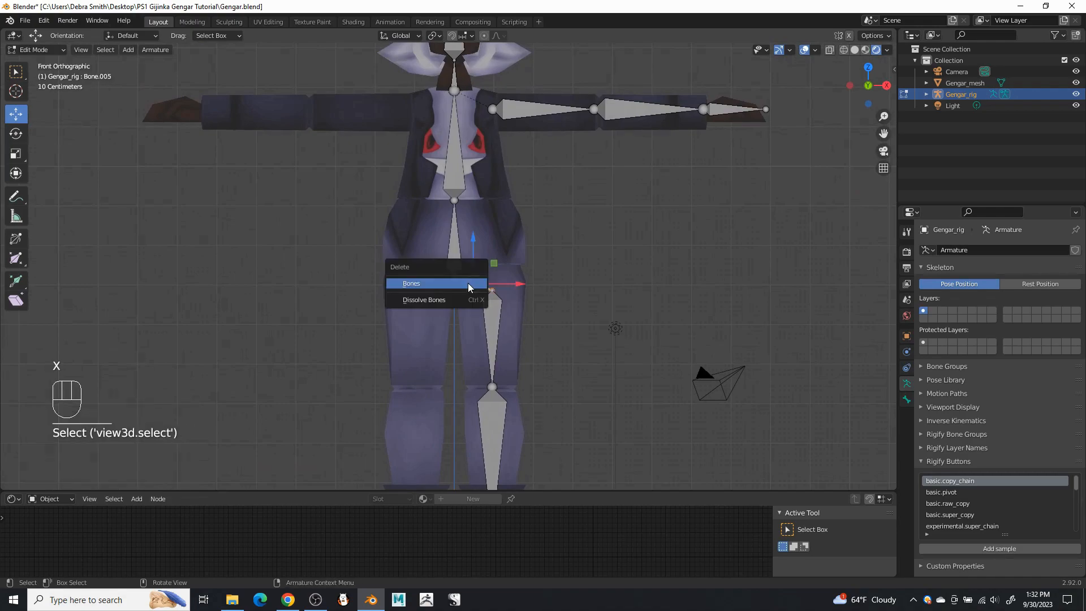
click(467, 283)
- Parent the left thigh bone to the pelvis bone with Keep Offset
scroll(474, 305, down, 3)
click(474, 307)
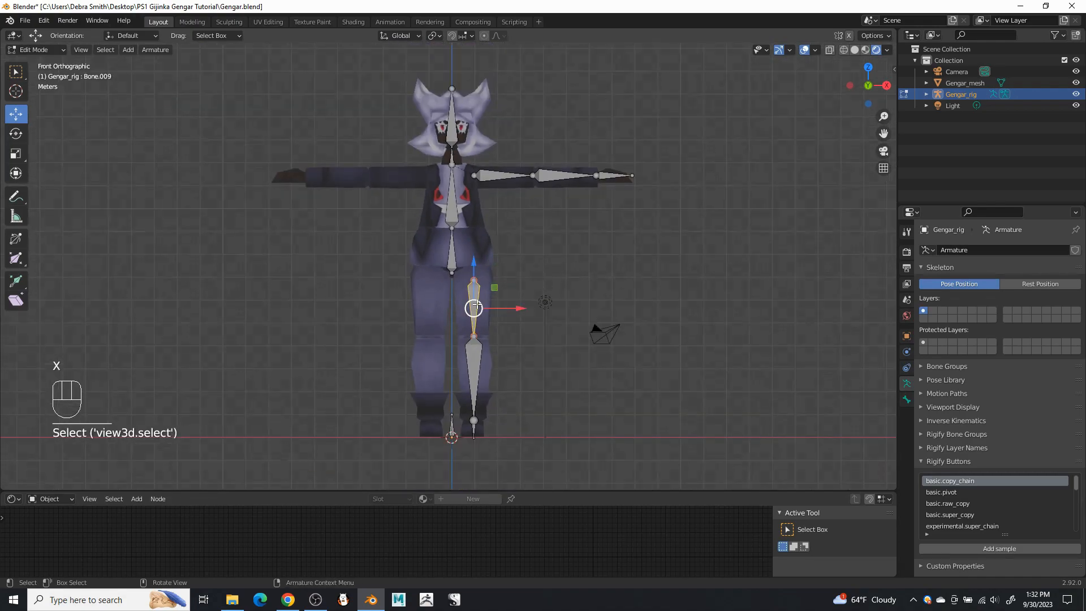
scroll(461, 250, up, 3)
shift+click(457, 248)
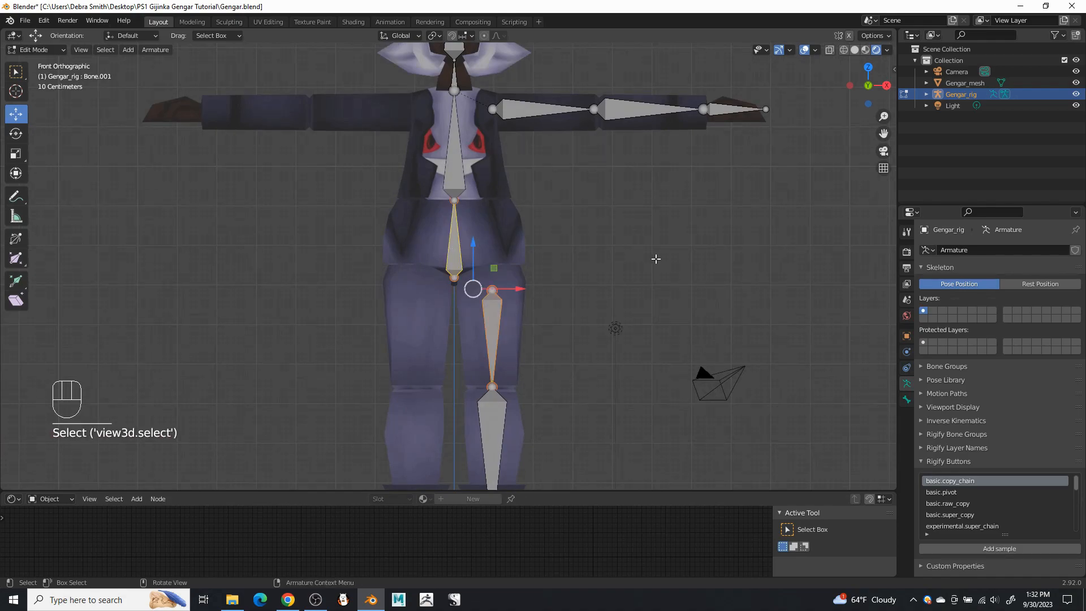
key(ctrl+p)
click(646, 270)
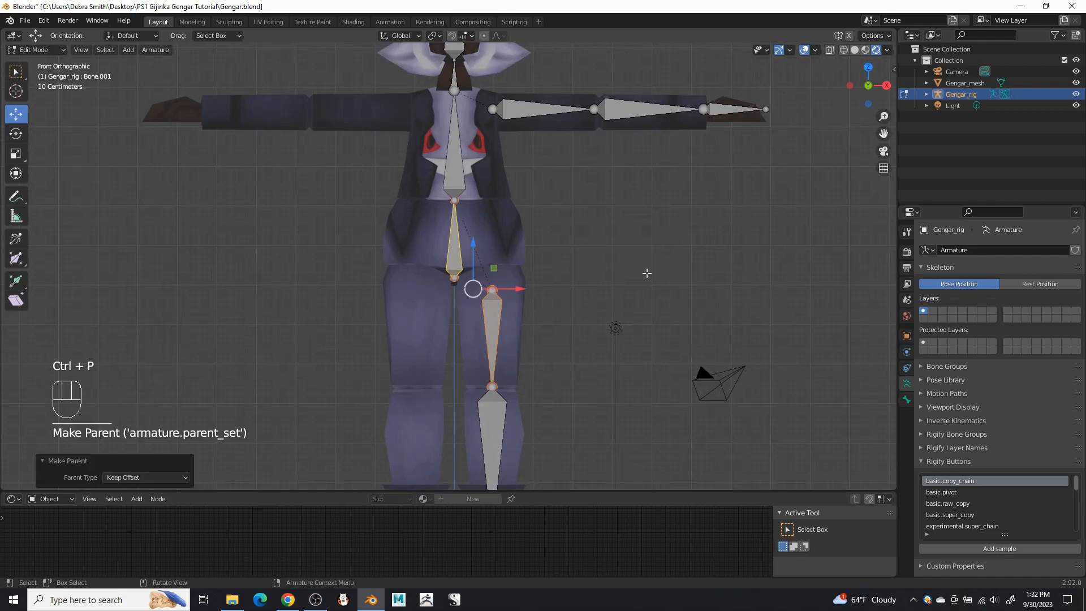
click(575, 356)
- Move the left knee joint forward about 0.31 m along the Y axis in the side view
scroll(567, 351, down, 4)
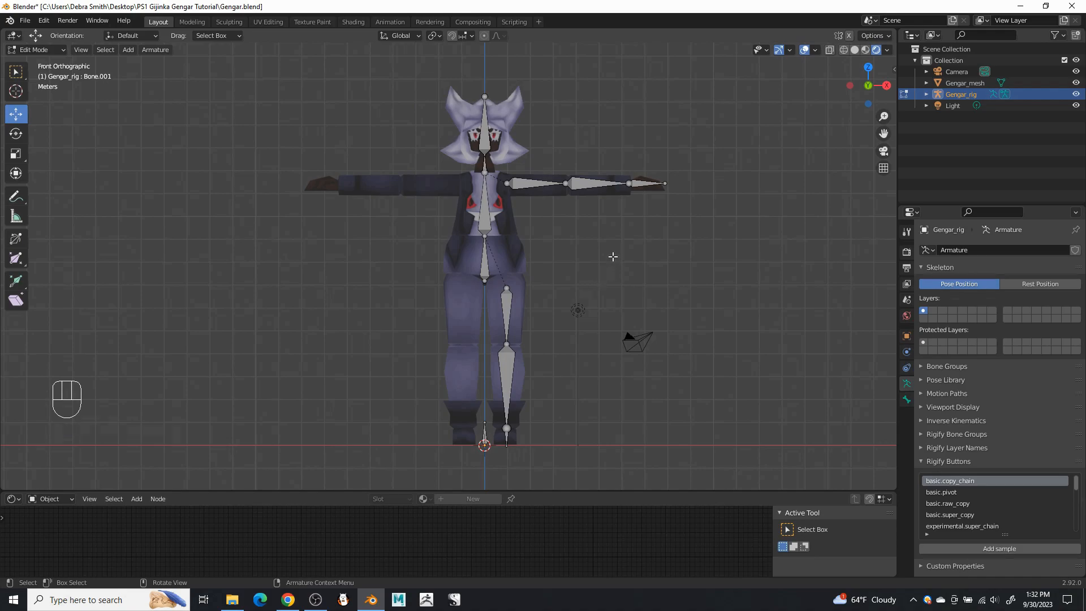
key(KP_3)
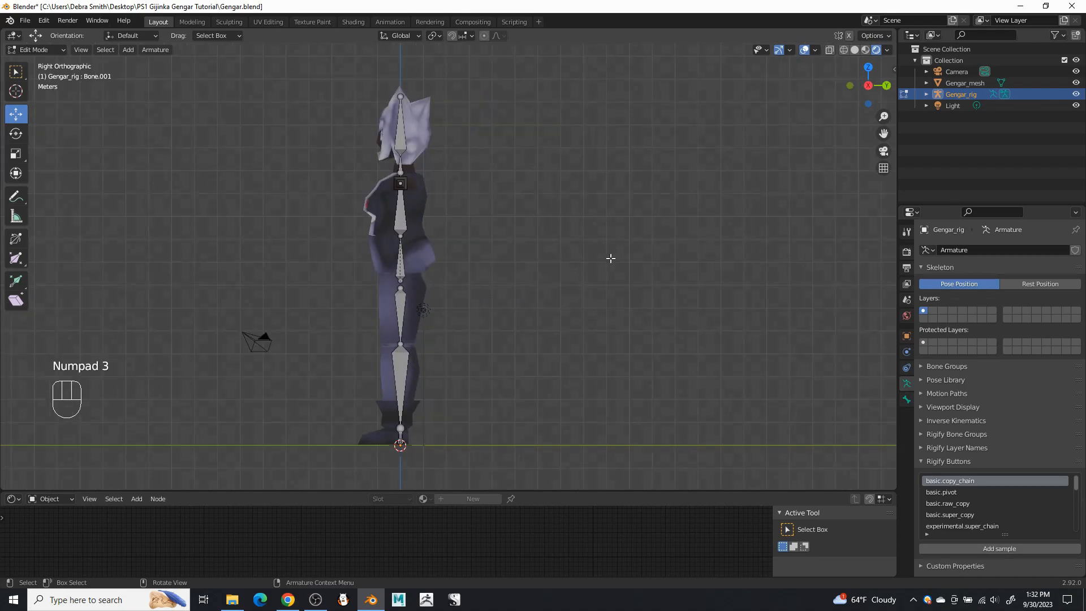
shift+middle_drag(560, 358, 582, 305)
scroll(582, 308, up, 3)
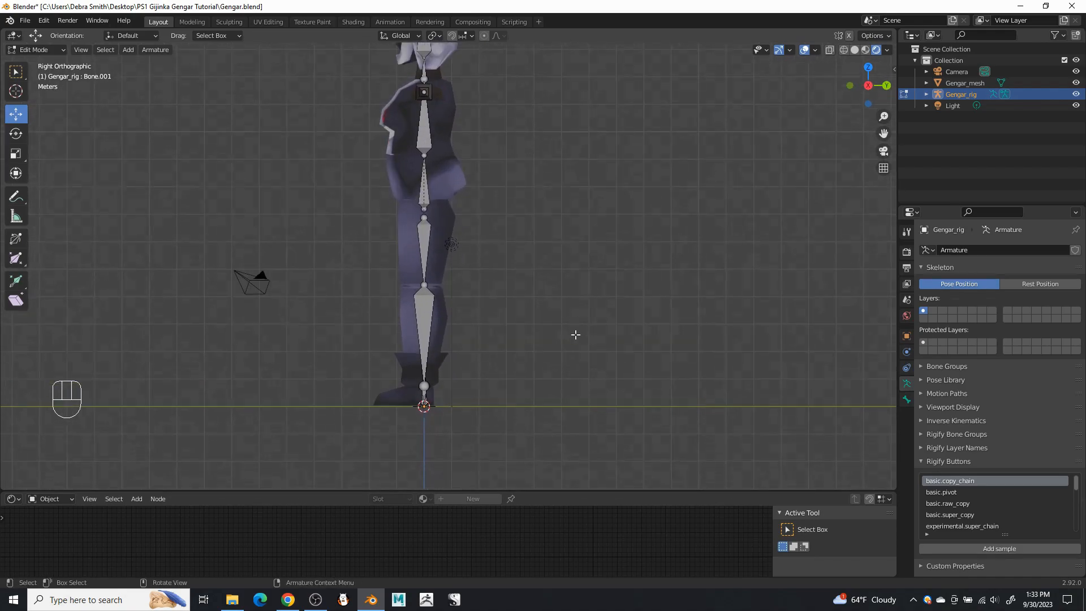
click(413, 292)
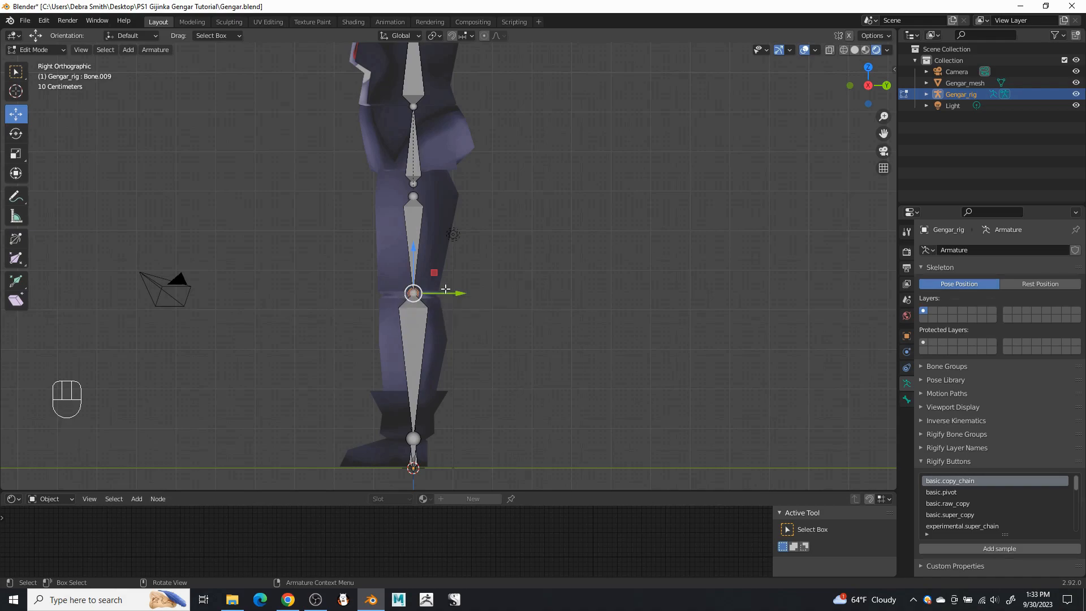
drag(454, 293, 442, 293)
- Move the tip of the left foot bone forward about 1.89 m along the Y axis to the toe
shift+middle_drag(432, 466, 450, 415)
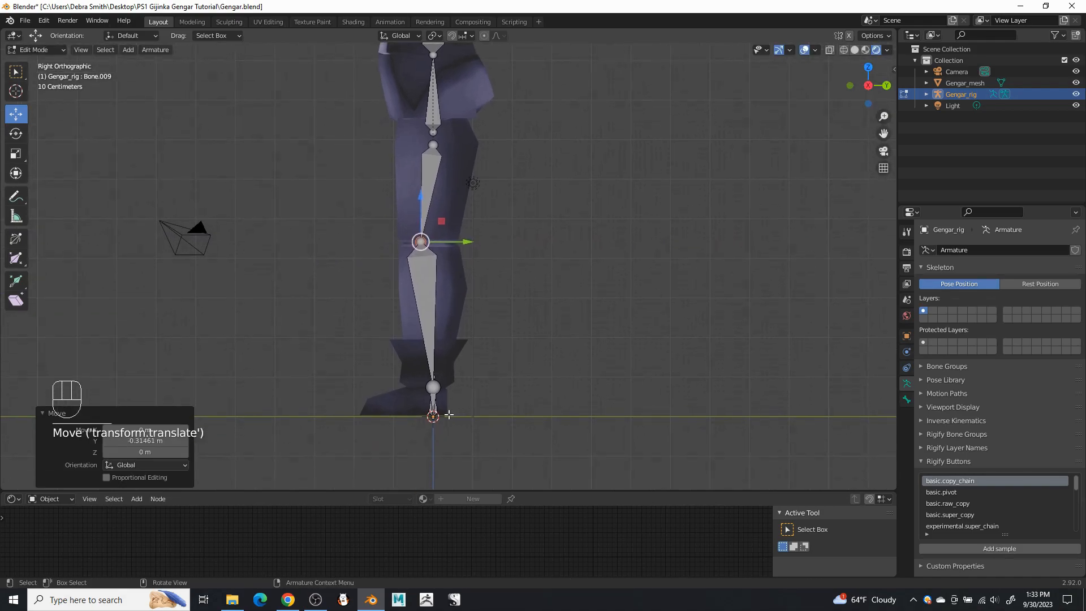
click(432, 416)
drag(478, 417, 415, 434)
shift+middle_drag(452, 370, 451, 476)
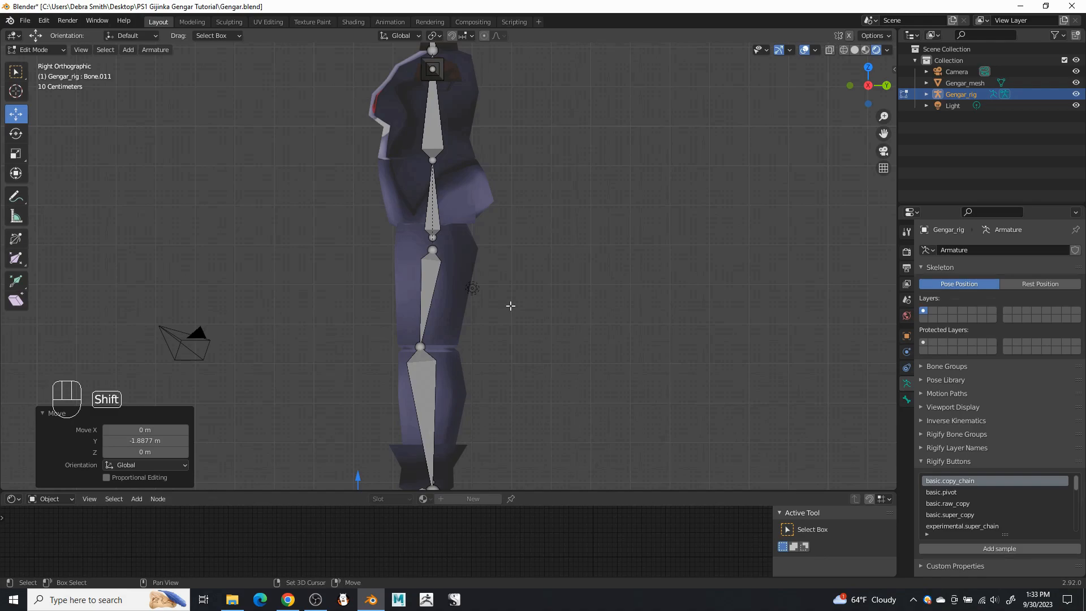
shift+middle_drag(536, 179, 568, 293)
- Select the left upper arm, forearm and hand bones together and shift them slightly backward along the Y axis into the arm mesh
middle_drag(462, 425, 500, 362)
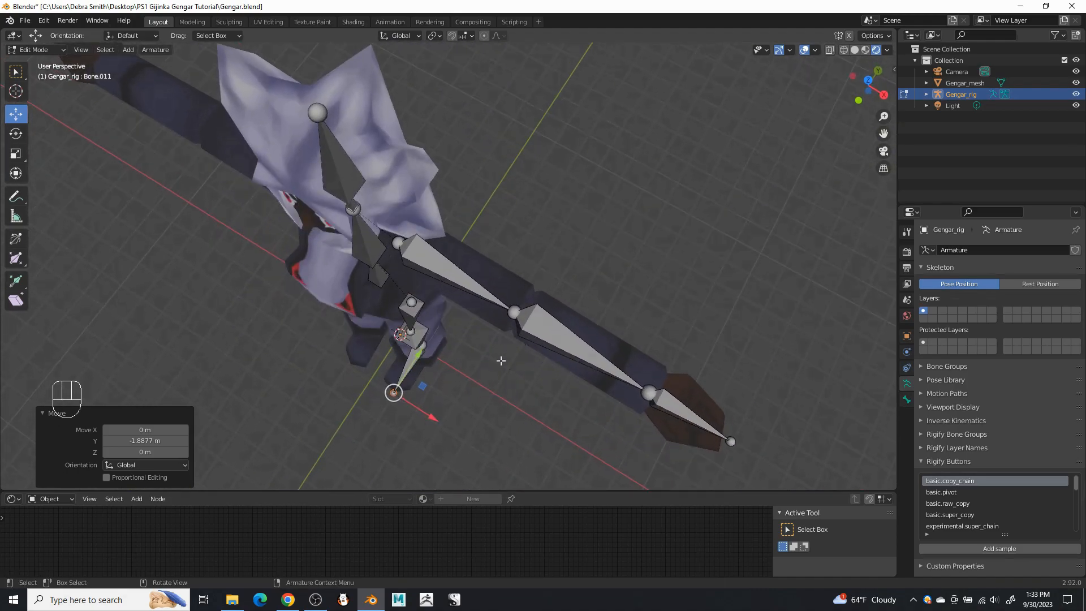
click(477, 285)
shift+click(624, 363)
shift+click(700, 417)
middle_drag(696, 420, 669, 428)
drag(558, 356, 568, 340)
- Move the left elbow joint backward about 0.12 m along the Y axis to give the arm a slight bend
mouse_move(569, 341)
middle_down()
mouse_move(457, 354)
mouse_move(582, 342)
middle_up()
click(501, 350)
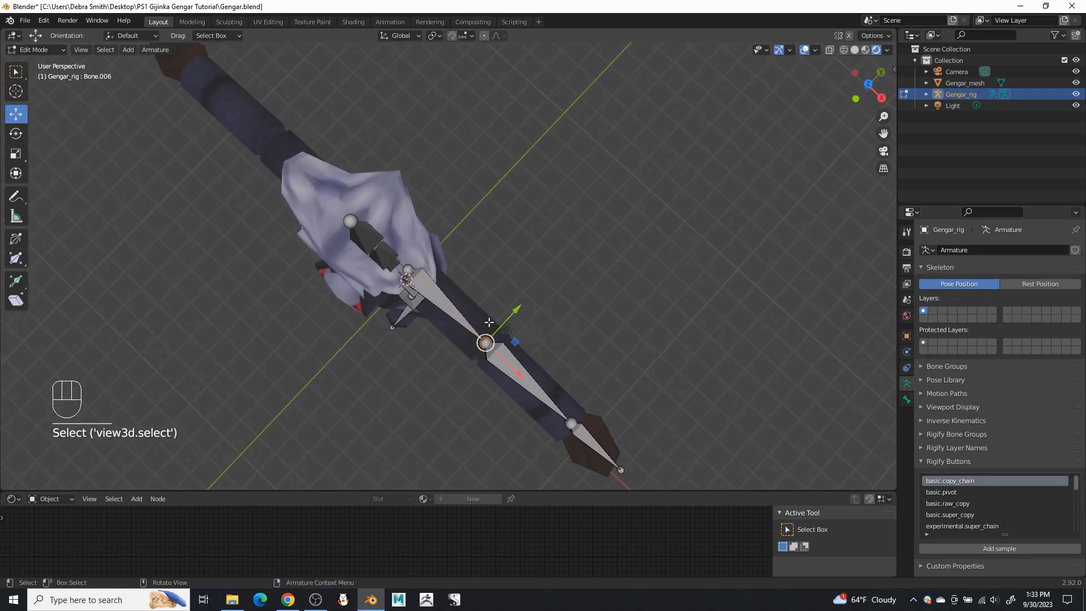
drag(516, 310, 522, 305)
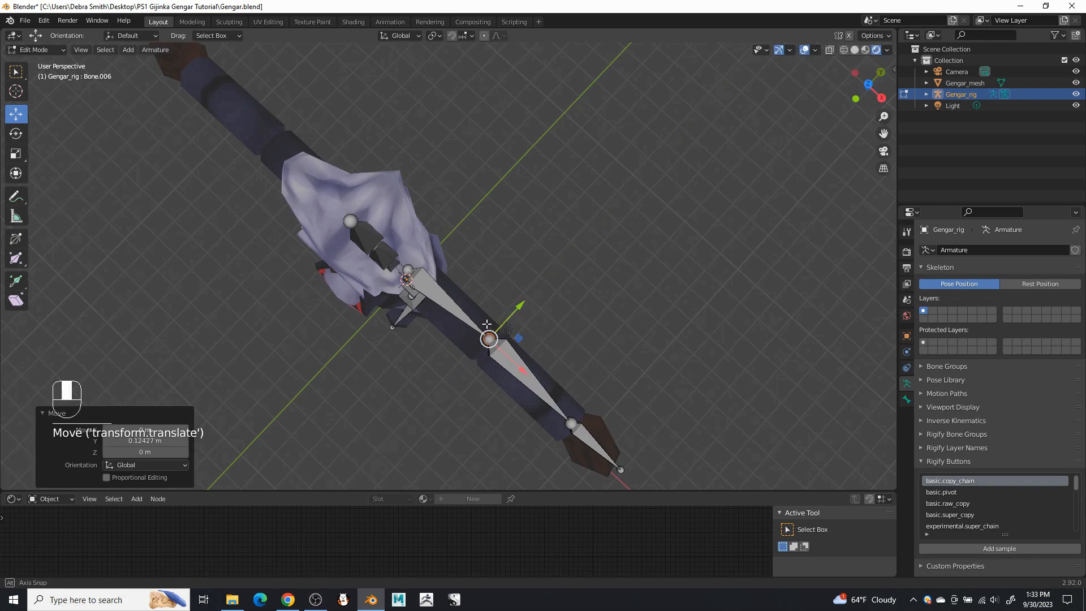
middle_drag(502, 336, 432, 330)
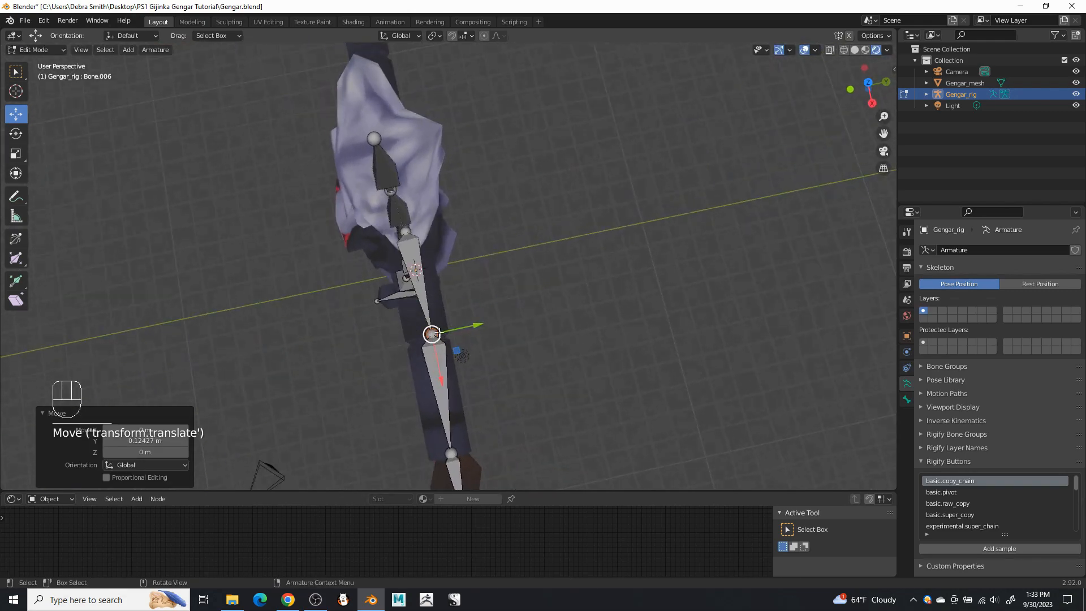
middle_drag(472, 356, 503, 300)
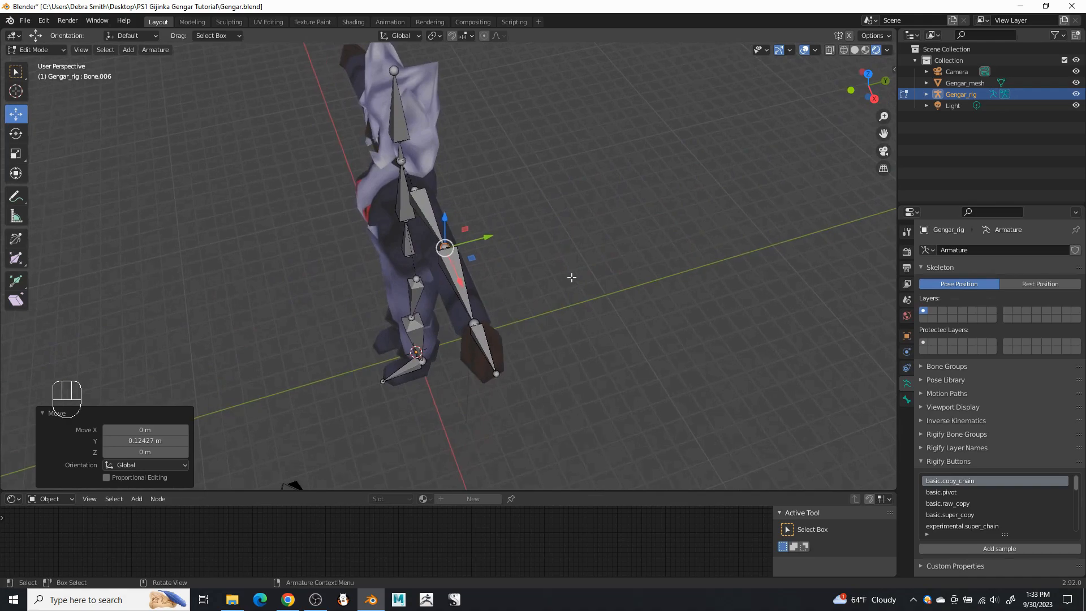
middle_drag(571, 277, 670, 273)
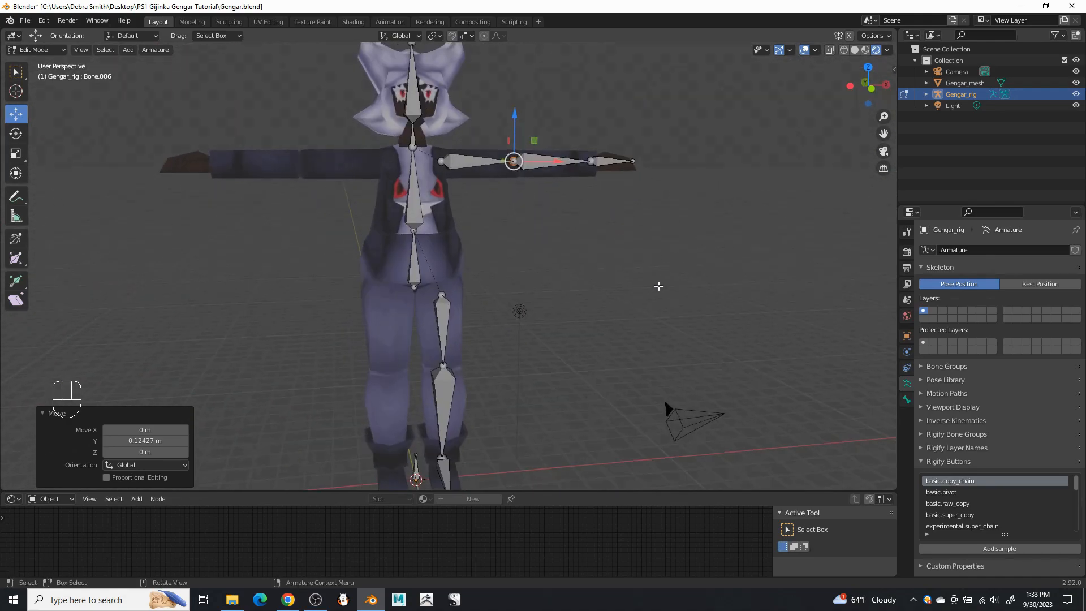
- Extrude a short horizontal control bone forward from the left knee joint
middle_drag(591, 302, 505, 256)
scroll(566, 311, down, 1)
scroll(517, 339, up, 3)
middle_drag(517, 340, 465, 270)
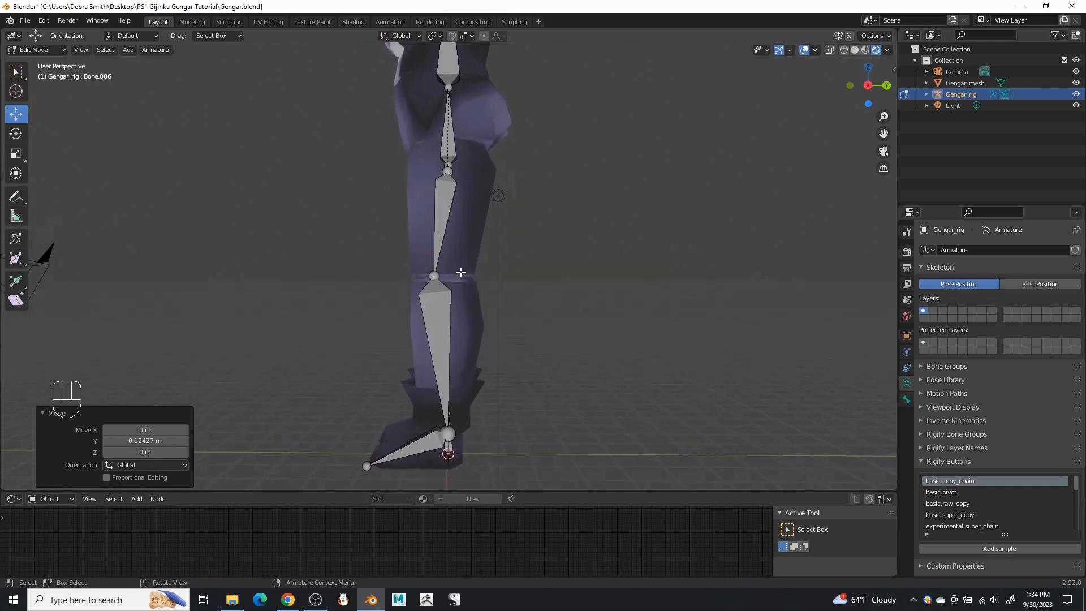
click(432, 276)
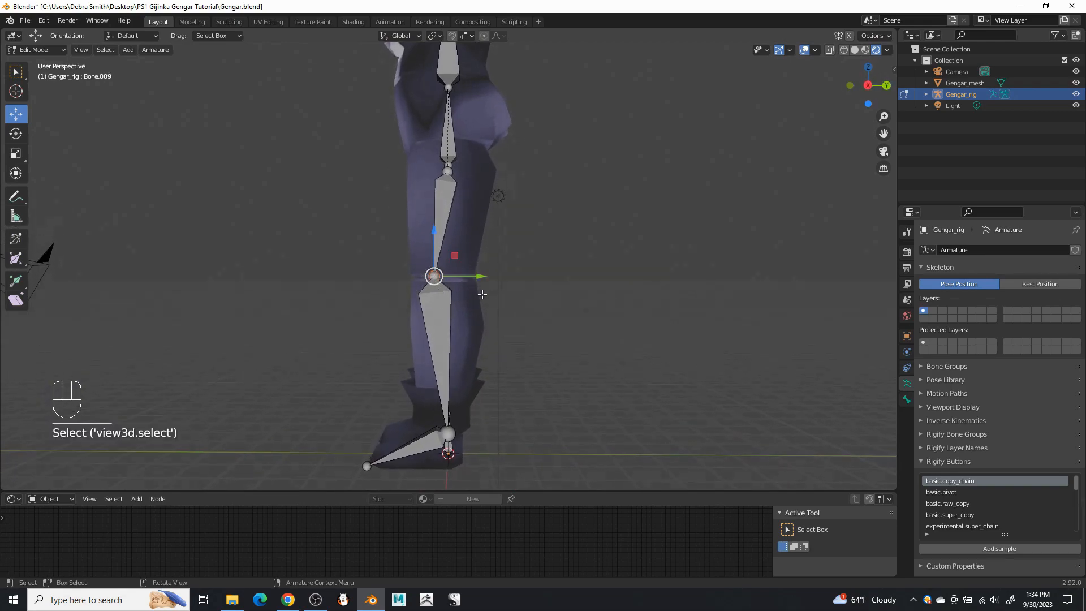
key(e)
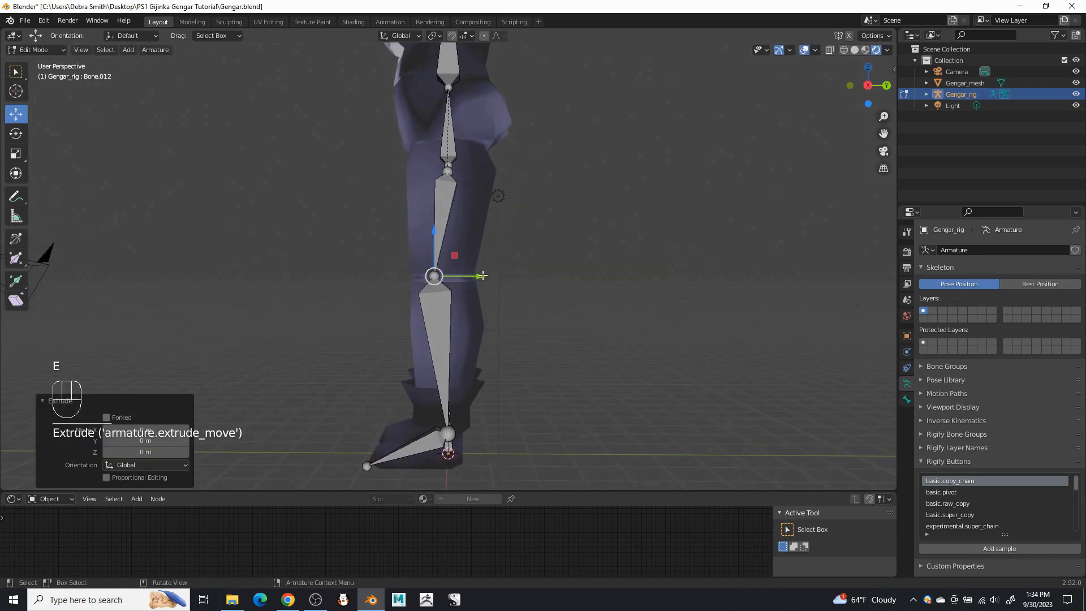
click(419, 283)
click(410, 277)
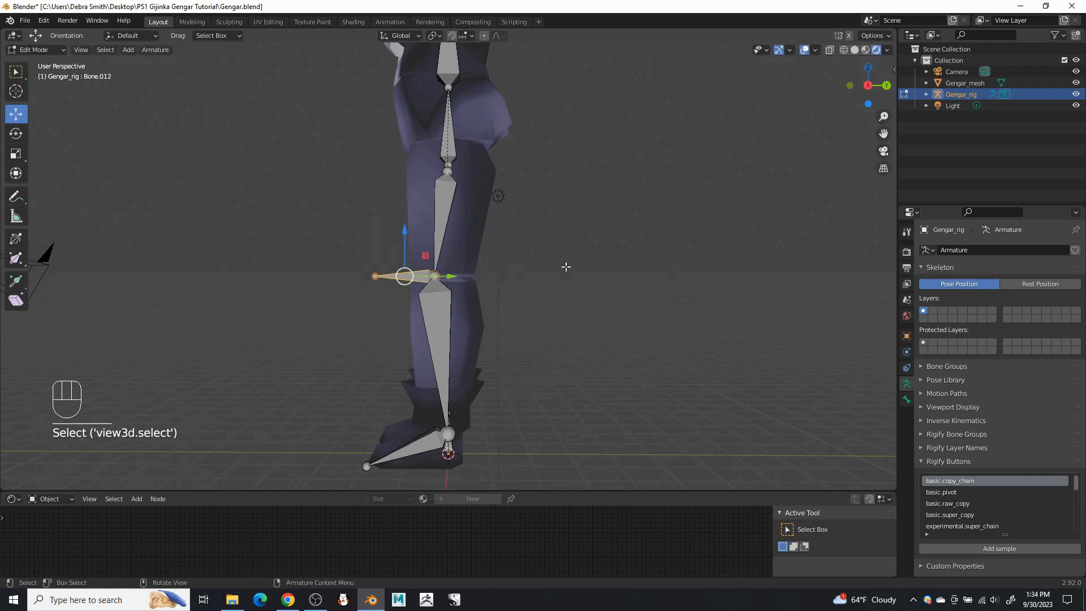
- Clear the knee control bone's parent and move the bone about 4.77 m forward of the leg along the Y axis
key(alt+p)
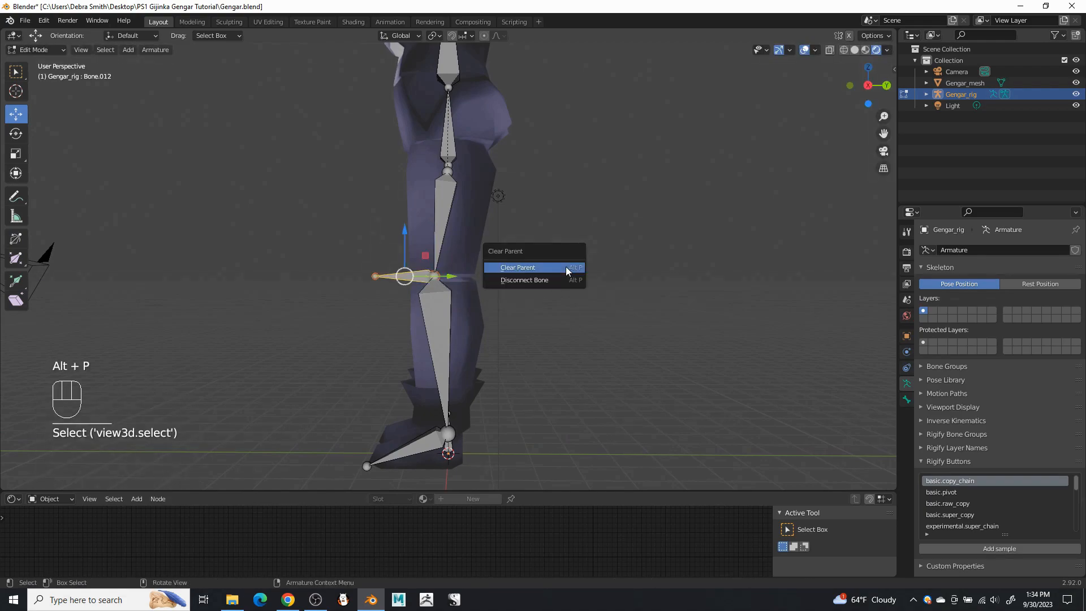
click(566, 267)
drag(453, 276, 250, 308)
middle_drag(221, 276, 561, 326)
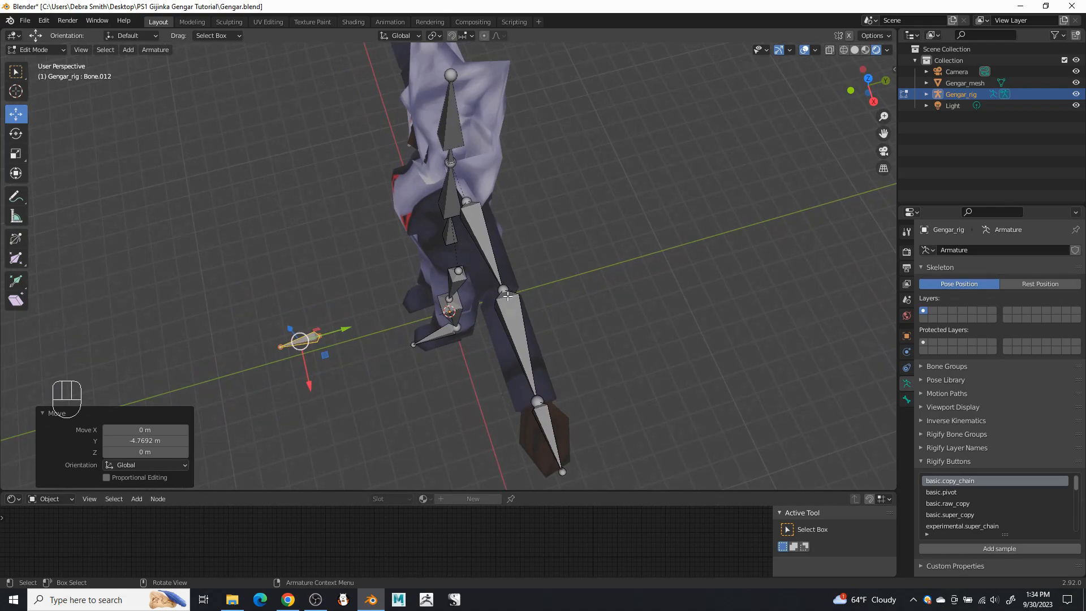
- Extrude a bone straight backward from the left ankle joint along the Y axis, about 1.39 m long
middle_drag(510, 290, 456, 324)
middle_drag(448, 281, 482, 373)
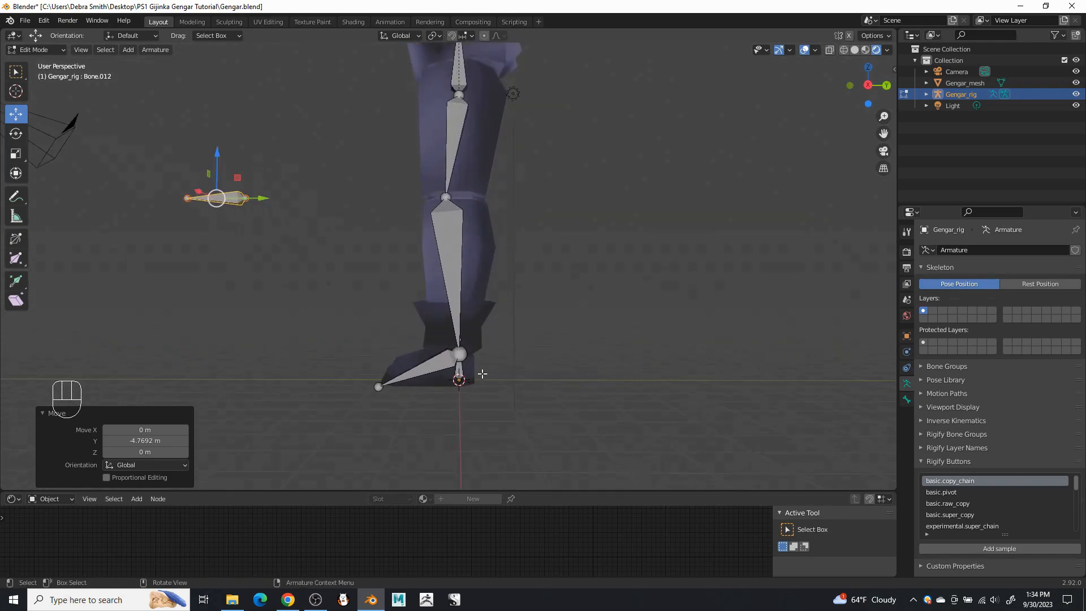
click(467, 349)
key(e)
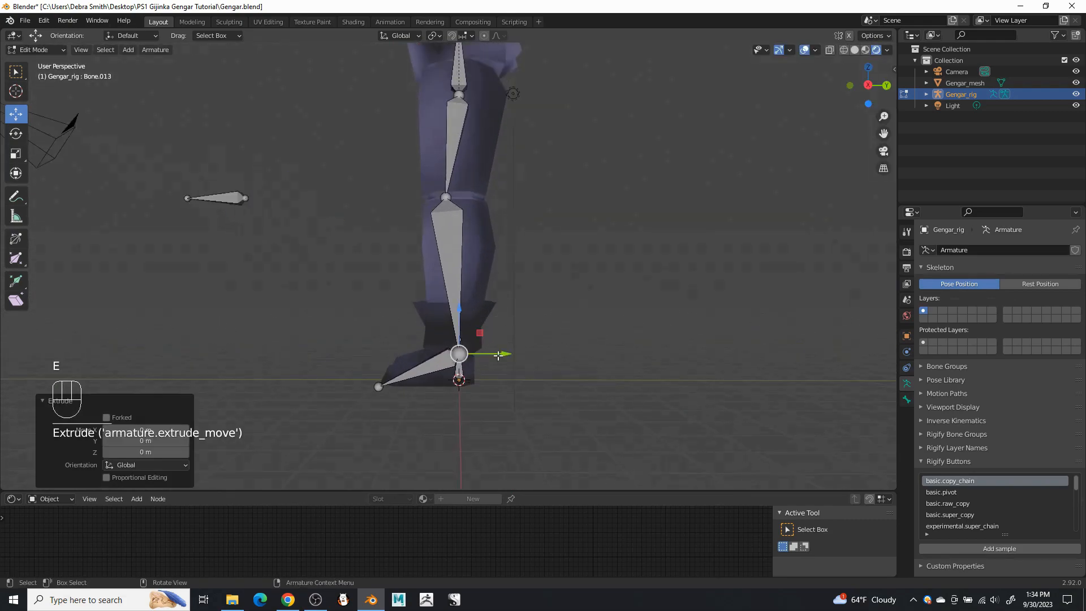
key(y)
click(559, 352)
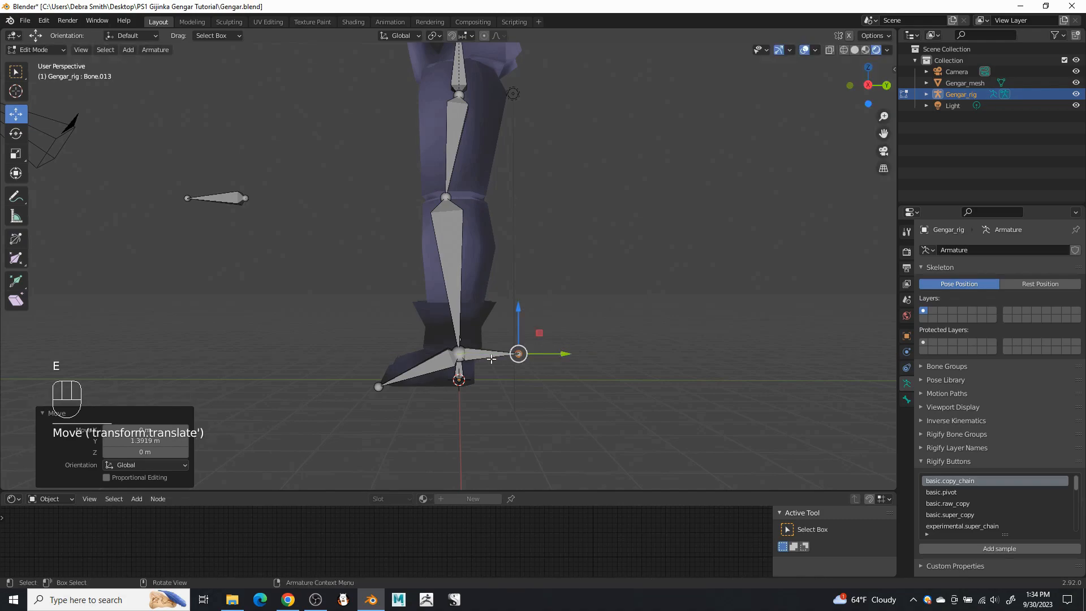
- Clear the parent of the bone extending backward from the left ankle
click(489, 356)
key(alt+p)
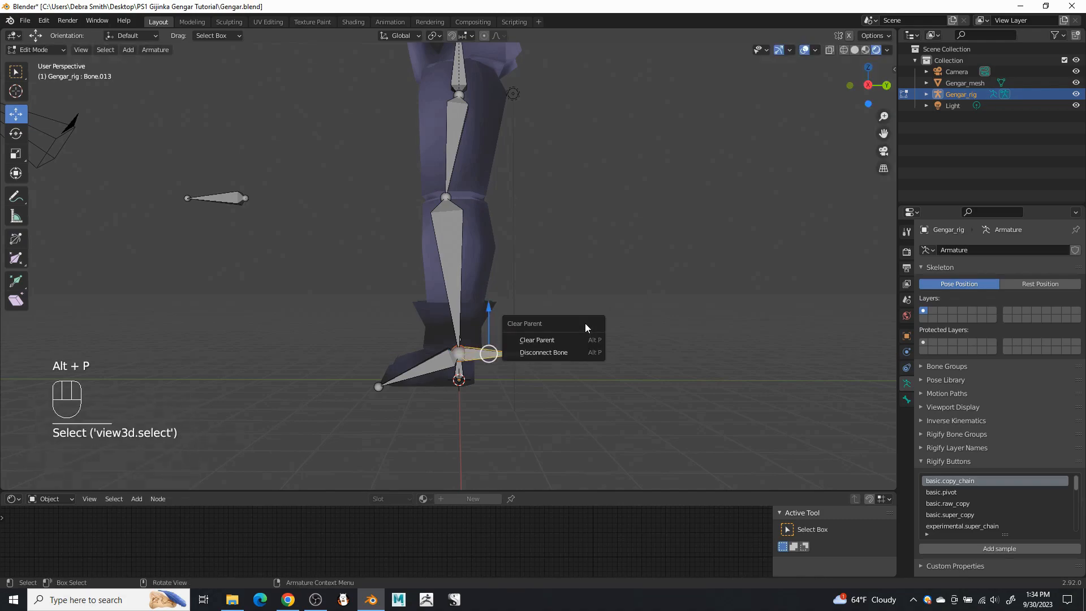
click(563, 342)
middle_drag(614, 319, 583, 346)
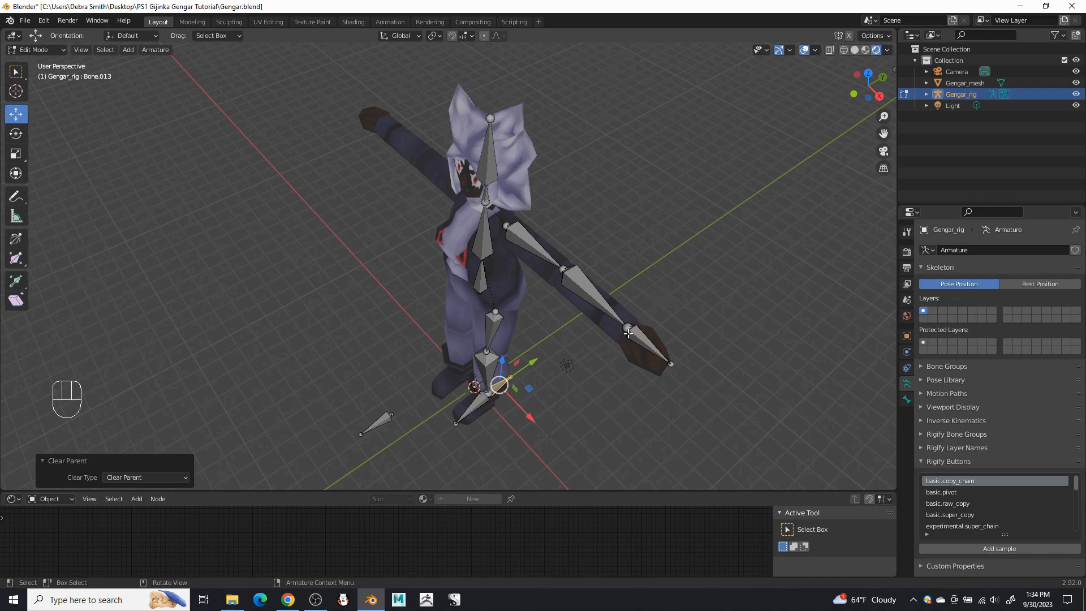
middle_drag(620, 322, 624, 249)
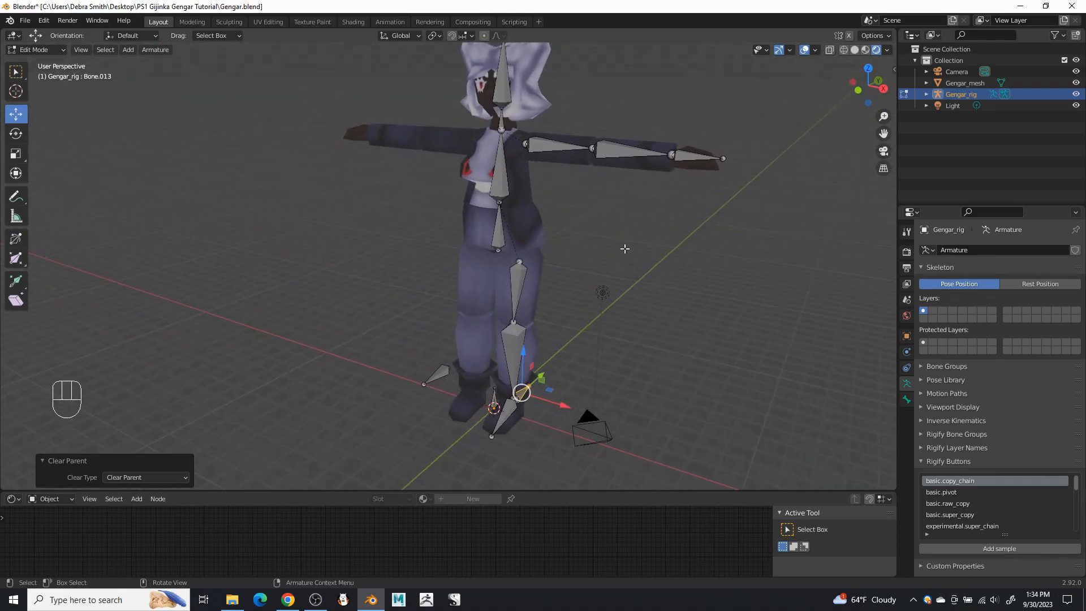
shift+middle_drag(584, 191, 561, 373)
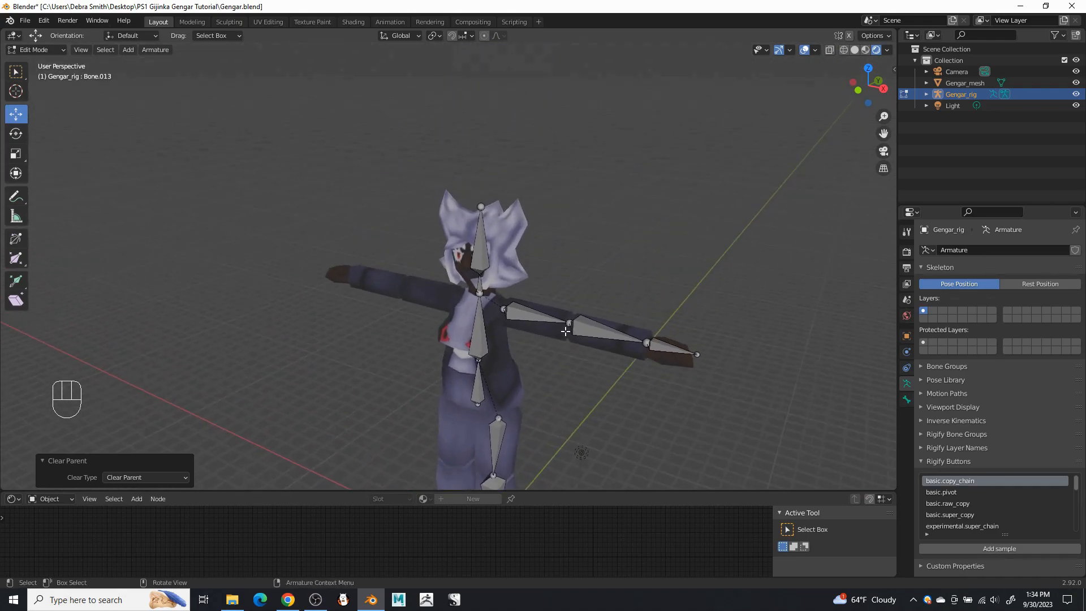
scroll(554, 350, up, 4)
middle_drag(537, 285, 541, 223)
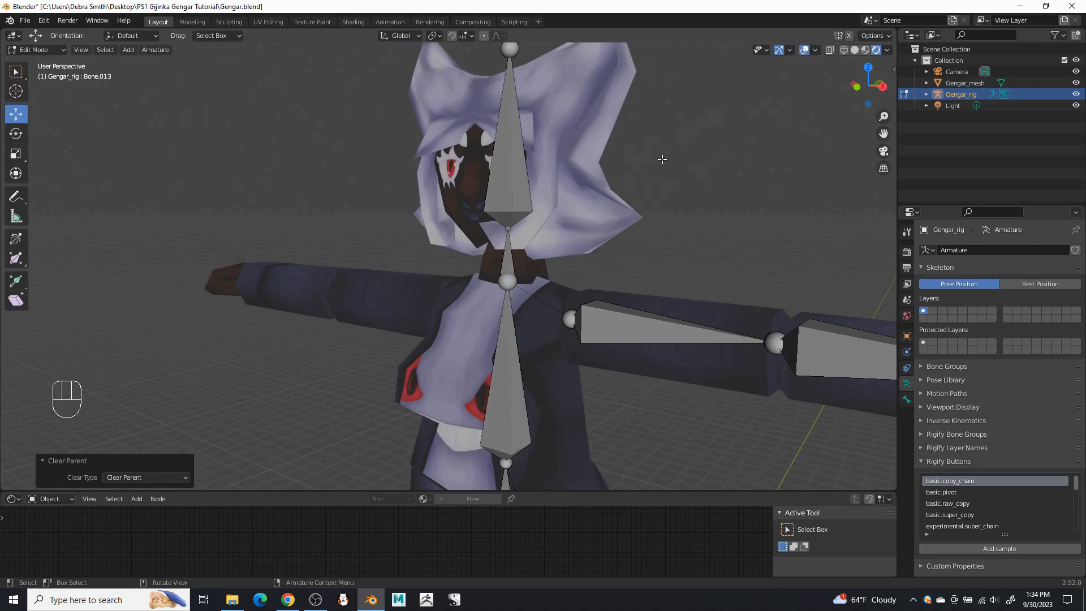
middle_drag(517, 187, 486, 232)
click(419, 205)
key(e)
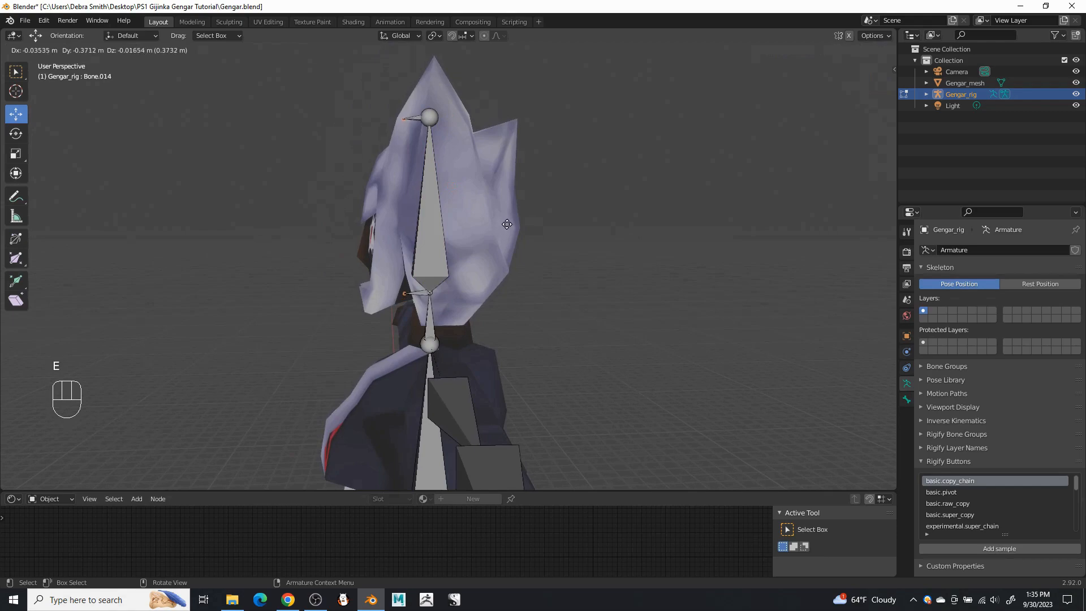
right_click(506, 227)
key(ctrl+z)
key(ctrl+z)
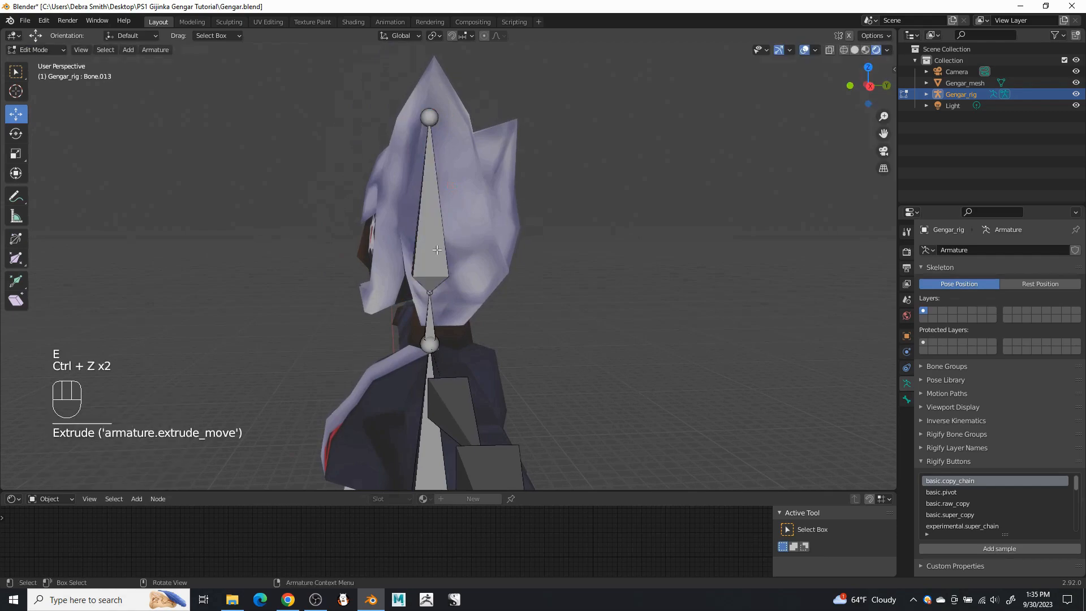
click(435, 226)
click(437, 115)
drag(475, 118, 511, 120)
key(ctrl+z)
- Duplicate the head bone and move the copy forward along the Y axis, in front of the original
click(444, 217)
key(shift+d)
right_click(542, 209)
drag(477, 205, 377, 224)
middle_drag(377, 224, 461, 243)
scroll(654, 281, down, 5)
middle_drag(461, 243, 475, 281)
- Rename the bone standing on the ground at the origin as Root
scroll(482, 263, down, 1)
scroll(475, 281, up, 4)
middle_drag(501, 342, 443, 428)
click(424, 436)
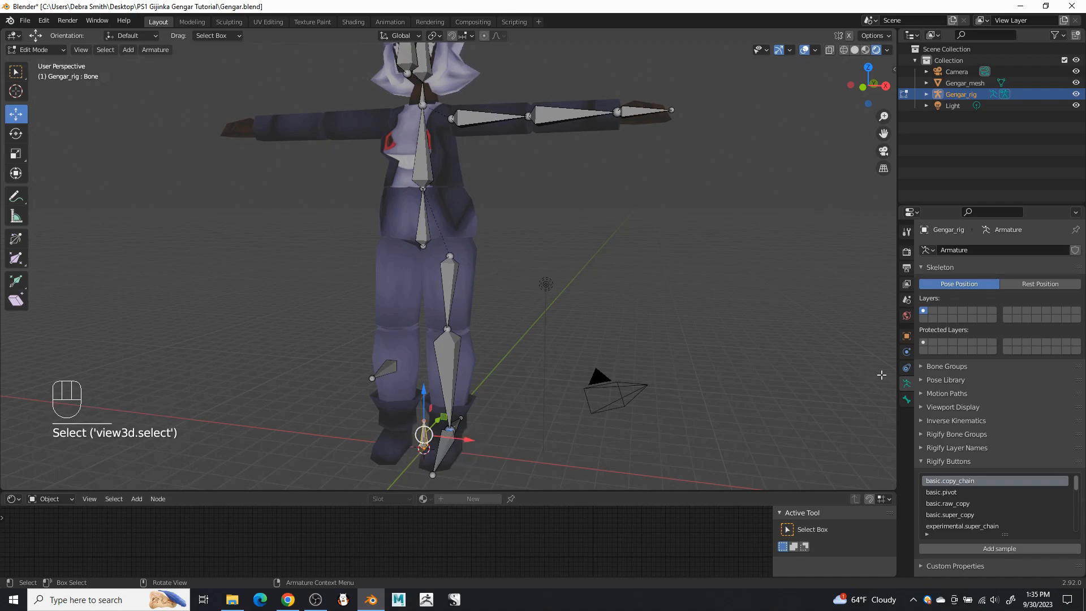
click(905, 400)
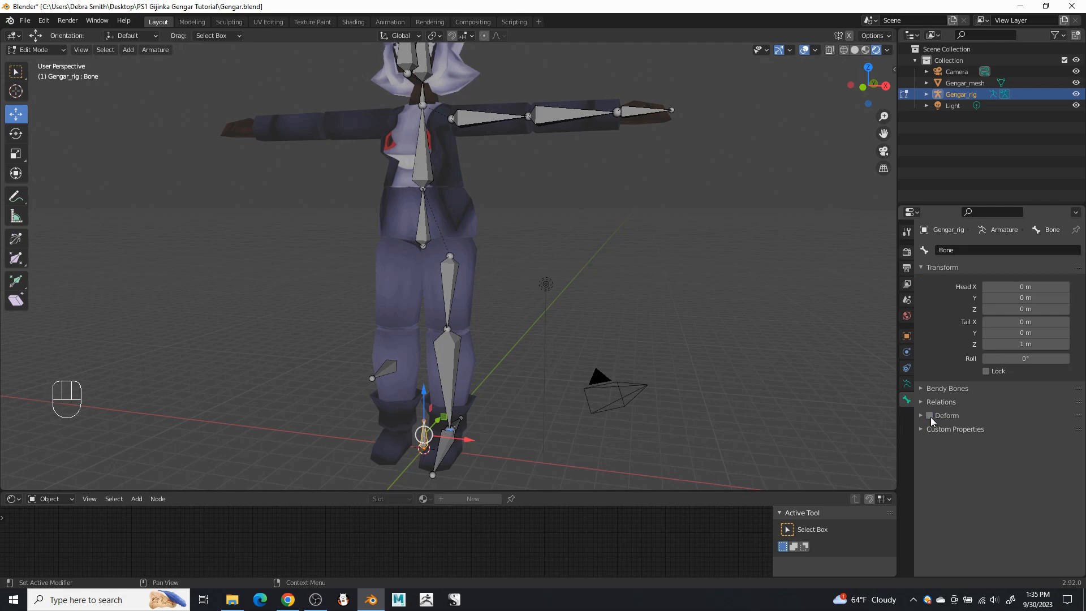
click(975, 249)
text(Root)
key(Return)
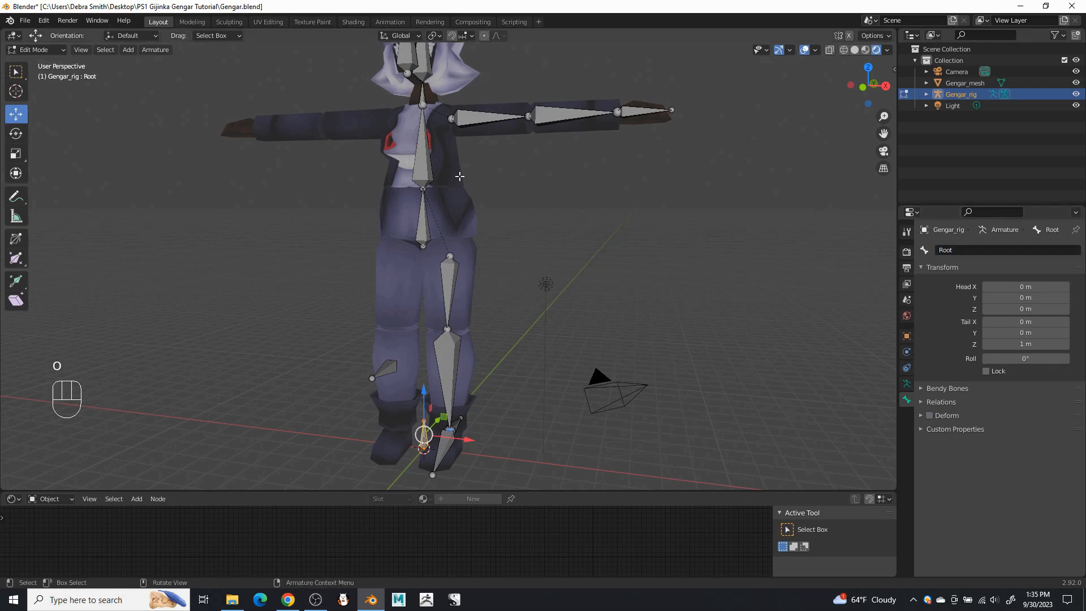
- Rename the lowest spine bone, at the hips, as Pelvis
click(418, 222)
click(1002, 250)
text(Pelv)
key(BackSpace)
text(lvis)
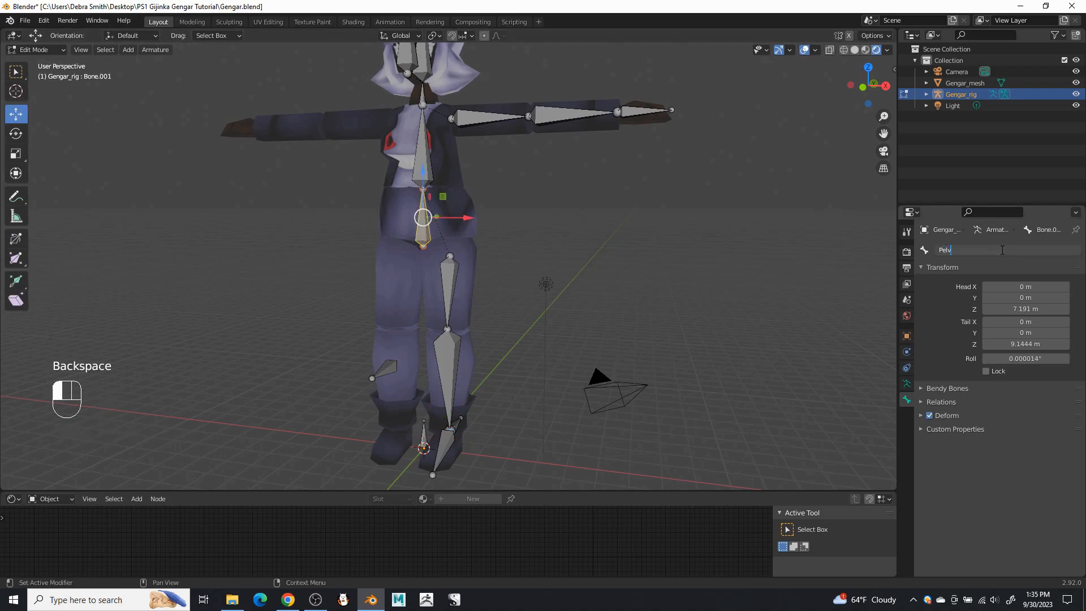
key(Return)
- Rename the spine bone directly above the pelvis as Chest
shift+middle_drag(558, 218, 563, 338)
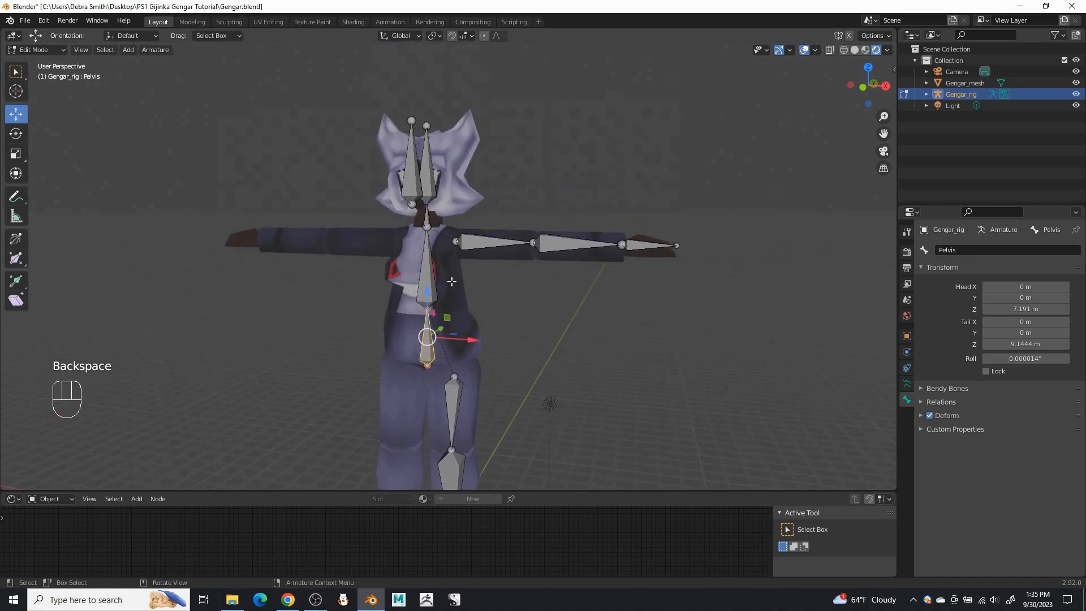
click(427, 273)
click(983, 250)
text(C)
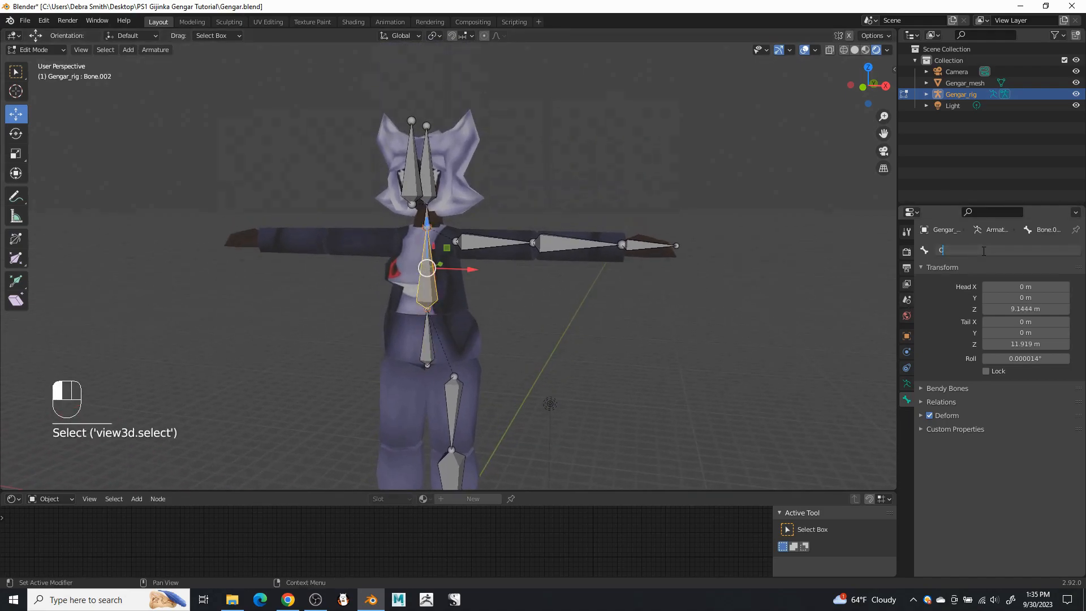
text(hest)
key(Return)
- Rename the short bone between the chest and the head as Neck
click(427, 215)
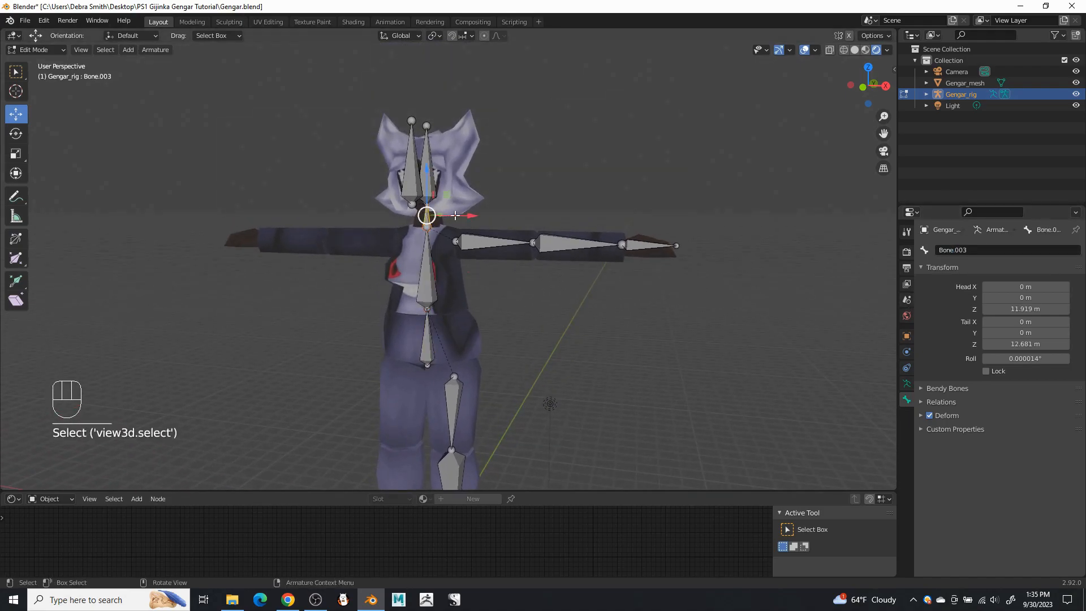
click(997, 249)
text(Neck)
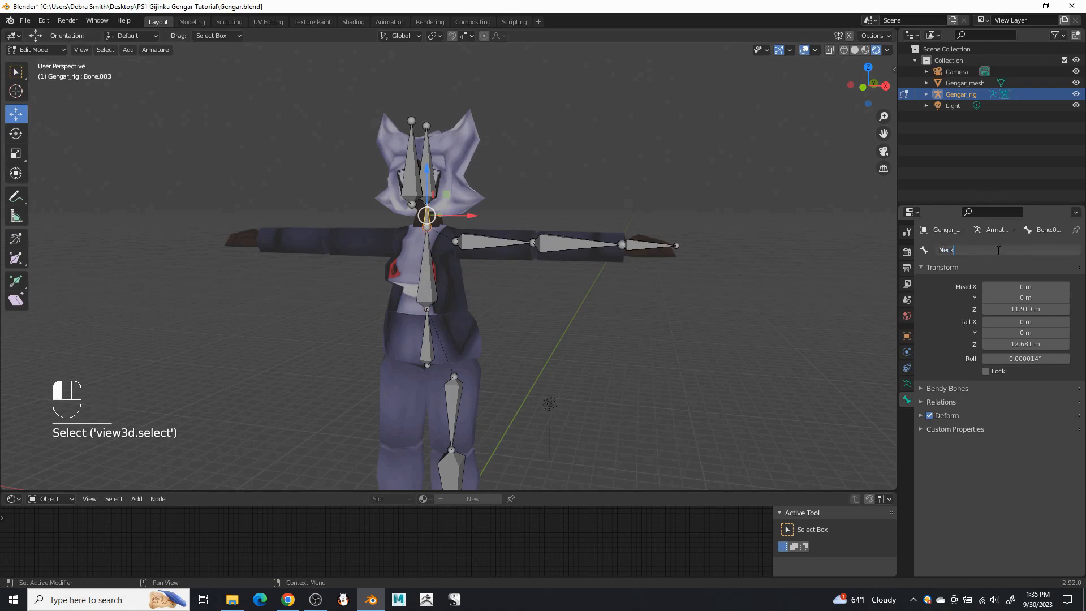
key(Return)
- Rename the bone directly above the neck as Head
click(426, 163)
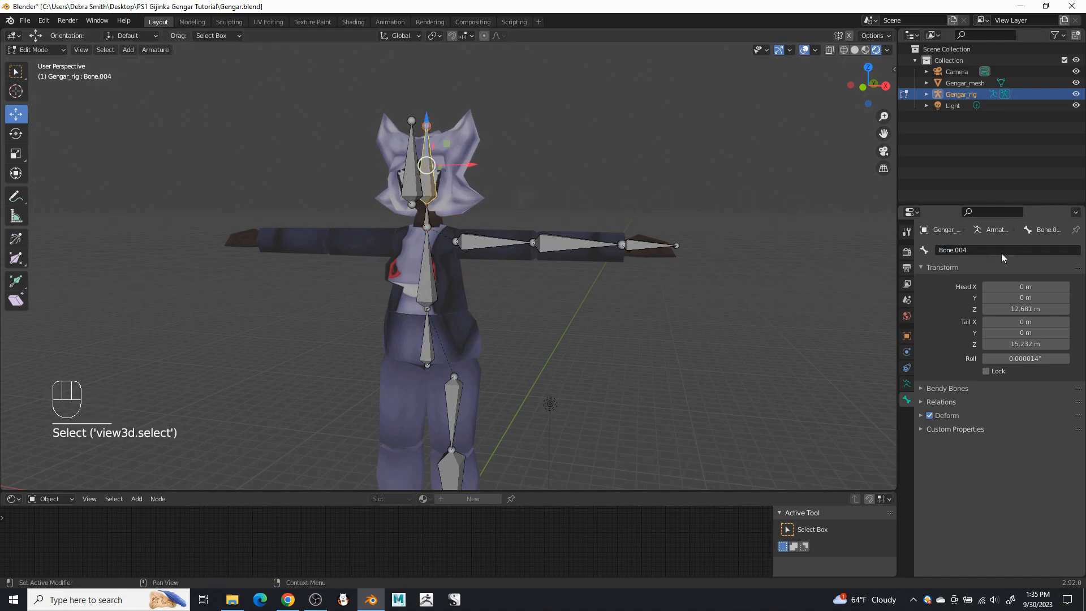
click(999, 249)
text(Head)
key(Return)
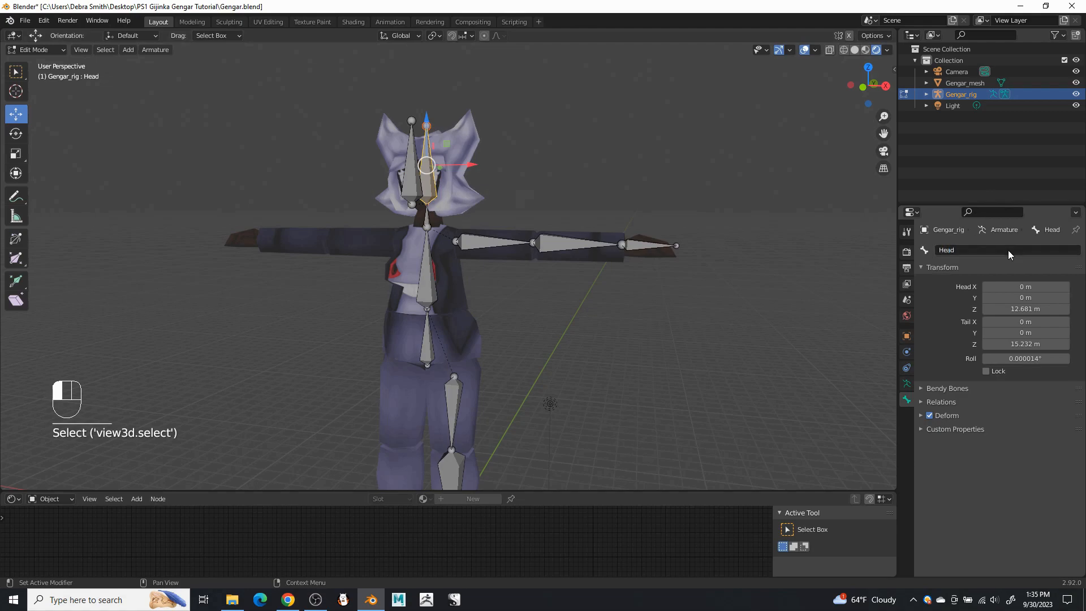
- Rename the duplicate bone in front of the head as Eyes and turn off its Deform option
click(409, 188)
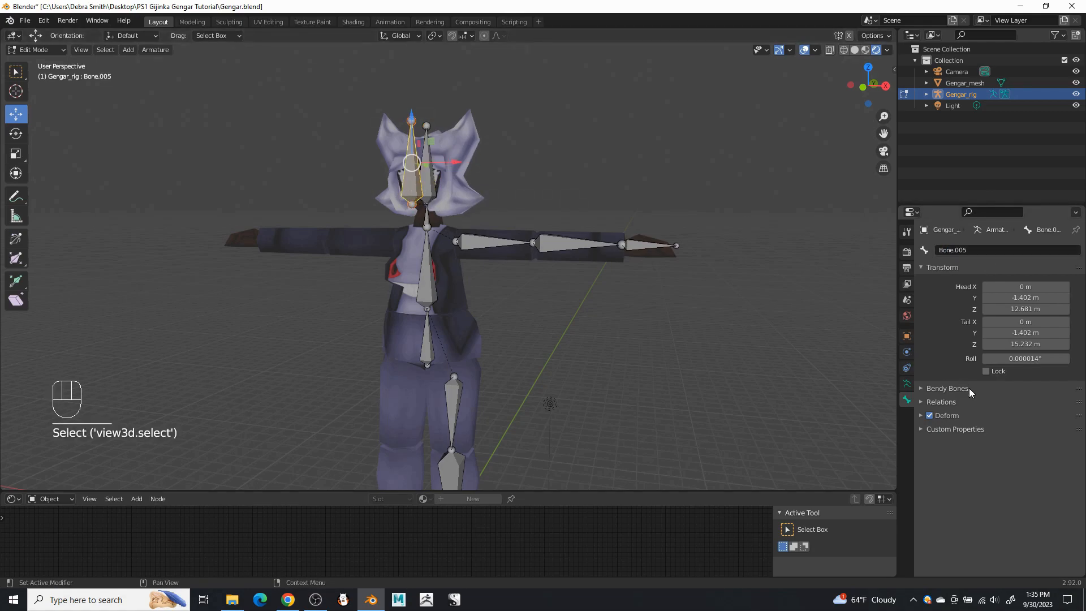
click(961, 247)
text(Eyes)
key(Return)
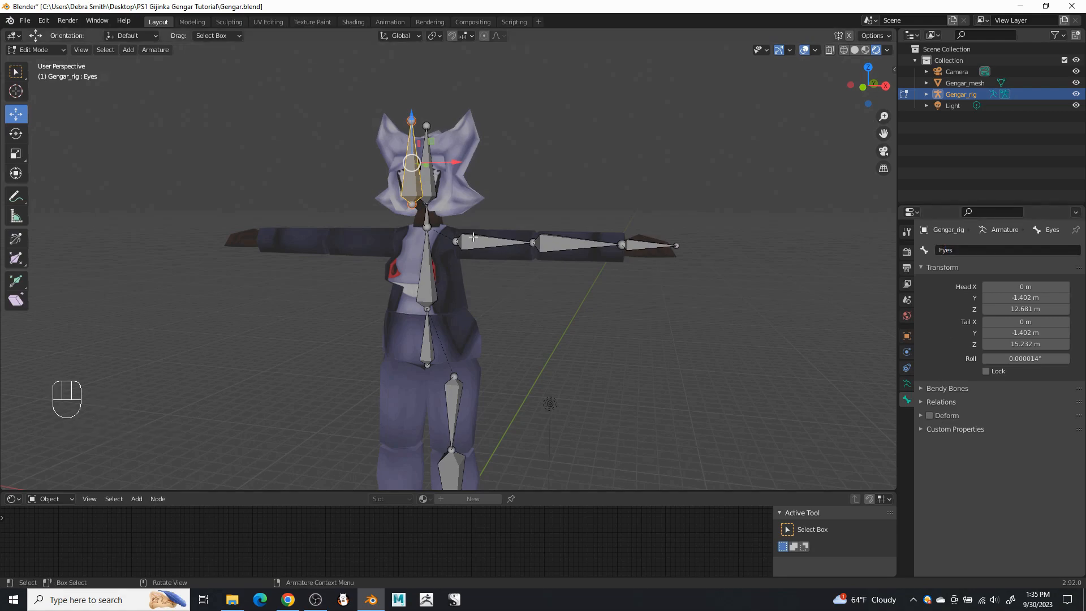
- Rename the arm bone nearest the shoulder as UpperArm.L
click(478, 242)
click(981, 249)
text(UpperAr)
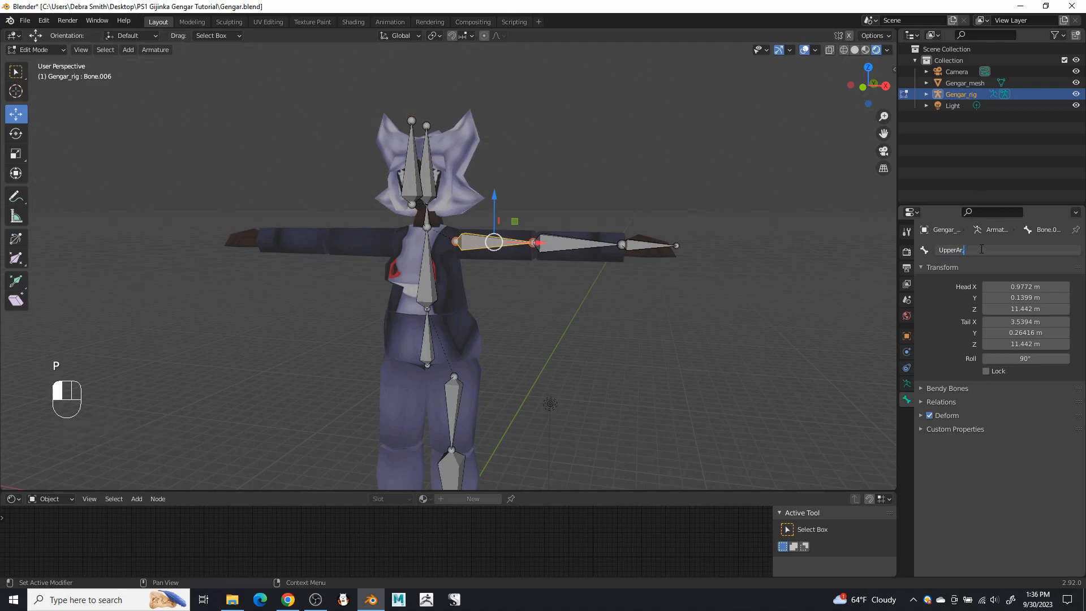
text(m)
key(Return)
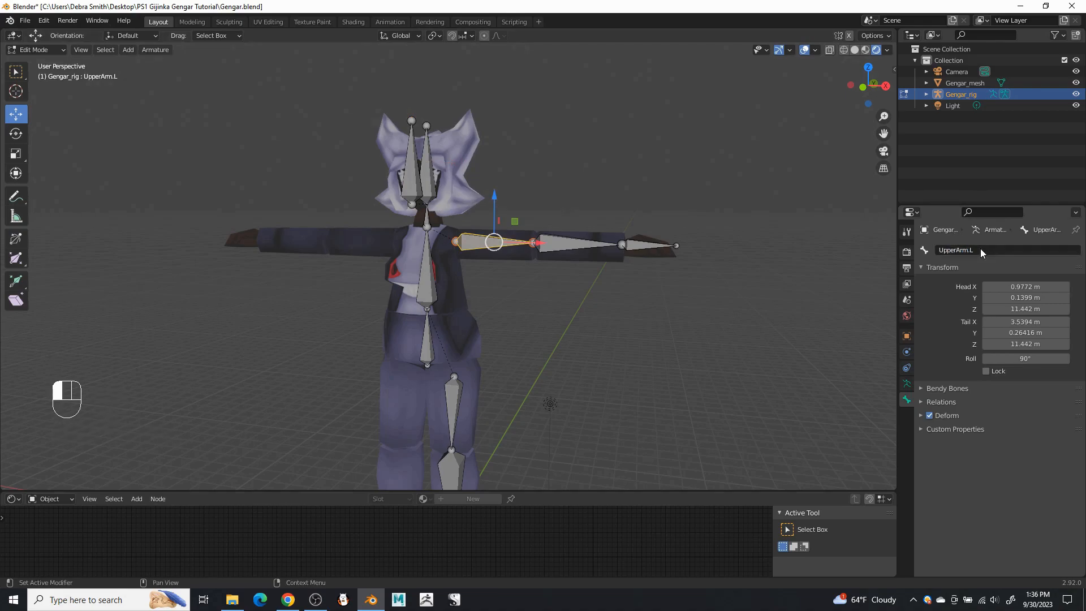
- Rename the forearm bone, between elbow and wrist, as LowerArm.L
click(583, 245)
click(996, 250)
text(LowerArm.L)
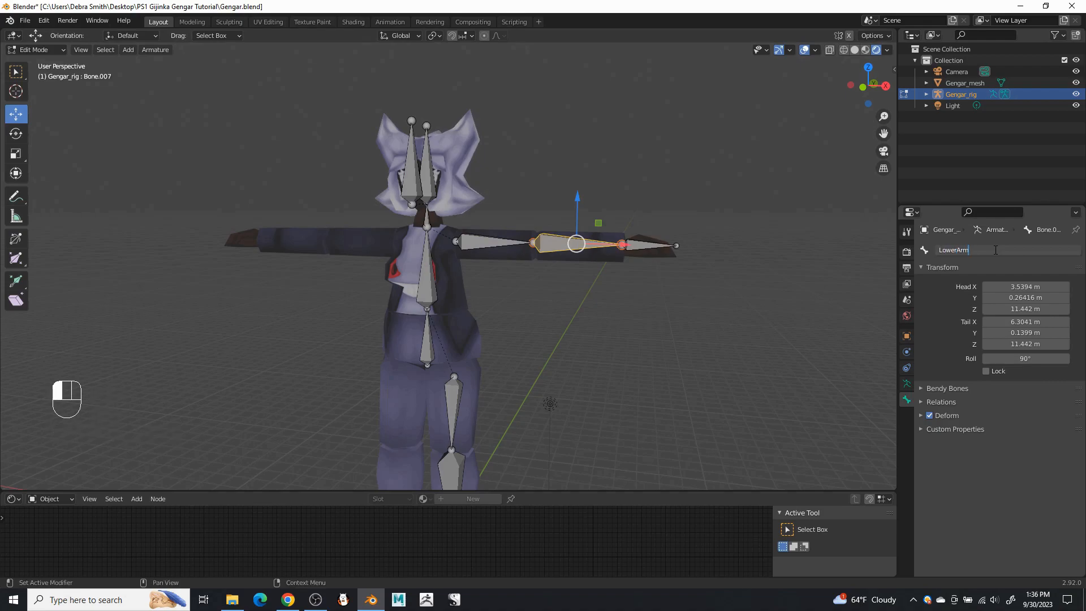
key(Return)
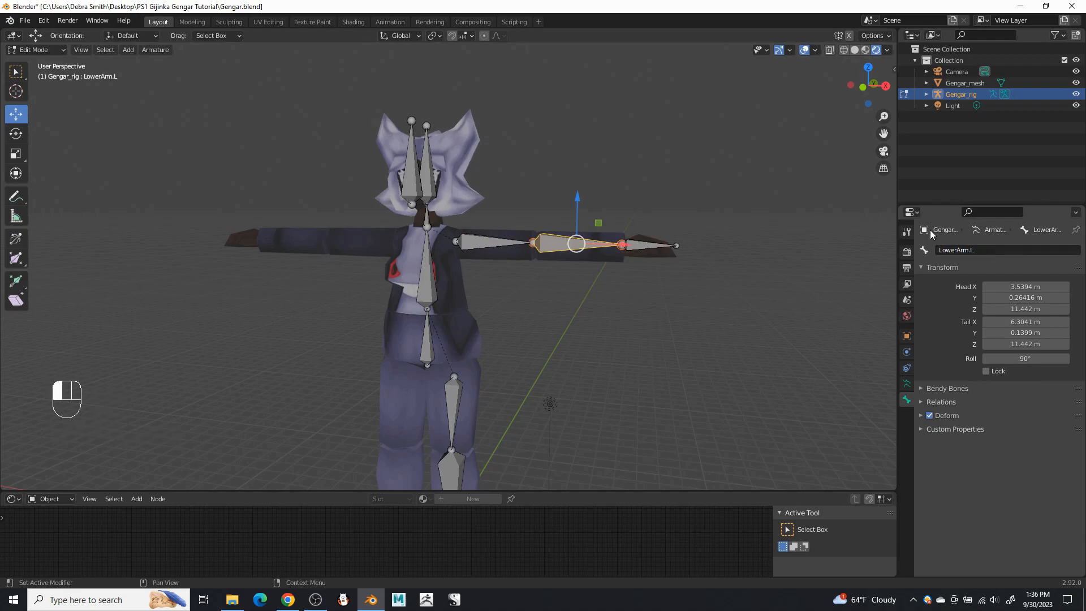
- Rename the bone at the end of the arm chain as Hand.L
click(654, 246)
click(999, 252)
text(Hand.L)
key(Return)
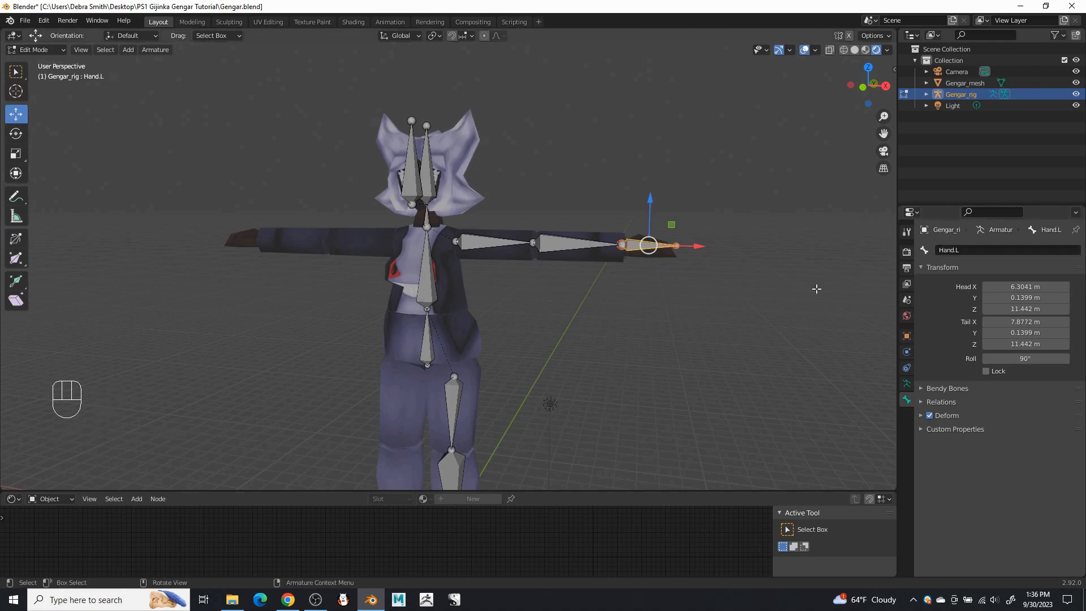
- Rename the thigh bone, above the knee, as UpperLeg.L
shift+middle_drag(604, 349, 450, 231)
click(417, 242)
click(957, 251)
text(UpperLef)
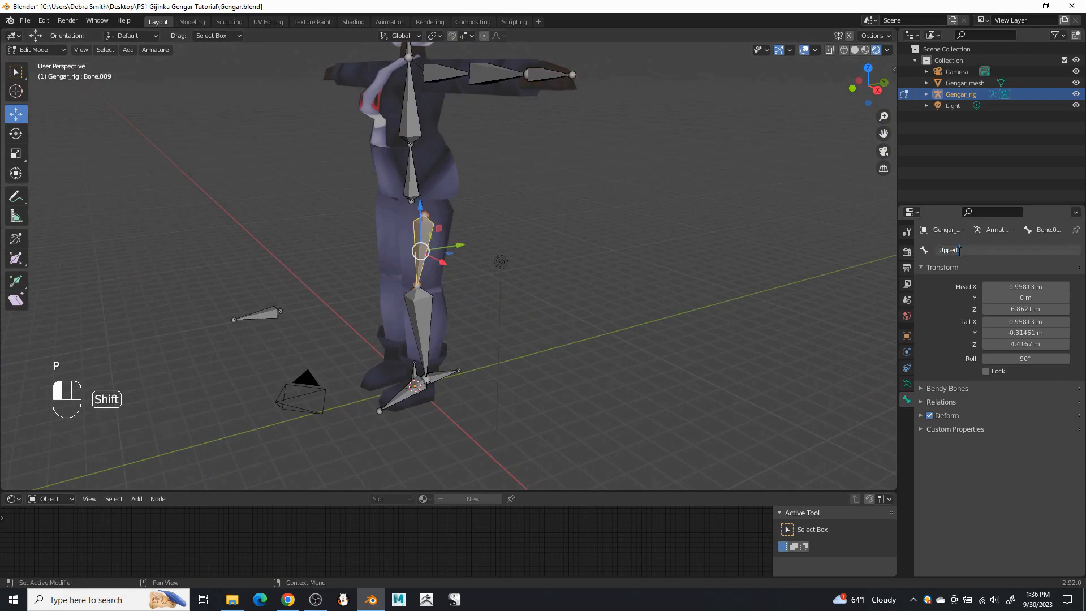
key(BackSpace)
text(g.L)
key(Return)
- Rename the shin bone, between knee and ankle, as LowerLeg.L
click(419, 320)
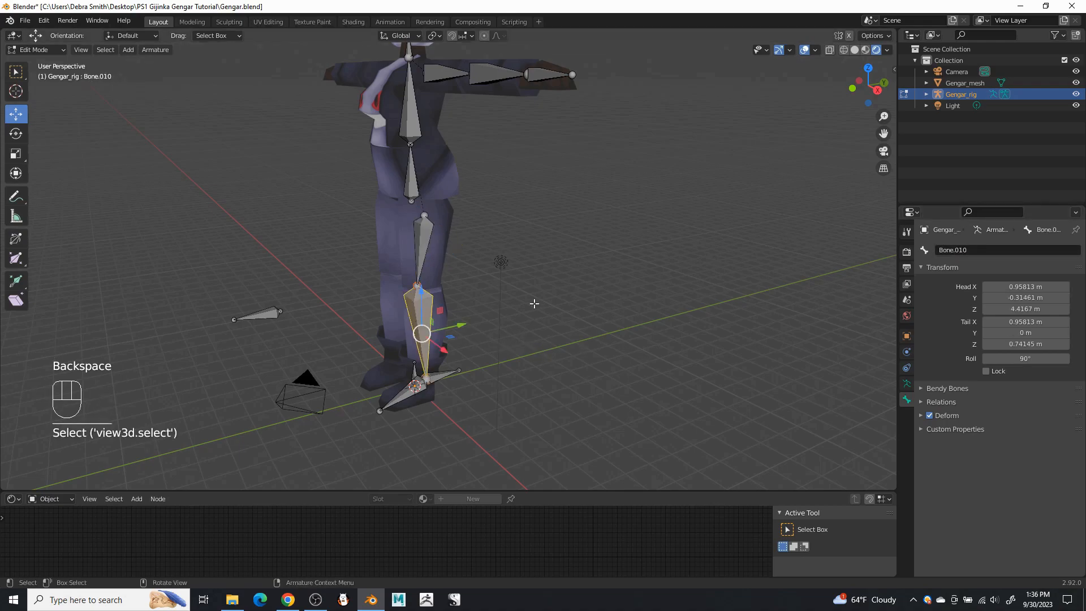
click(995, 252)
text(LowerLeg.L)
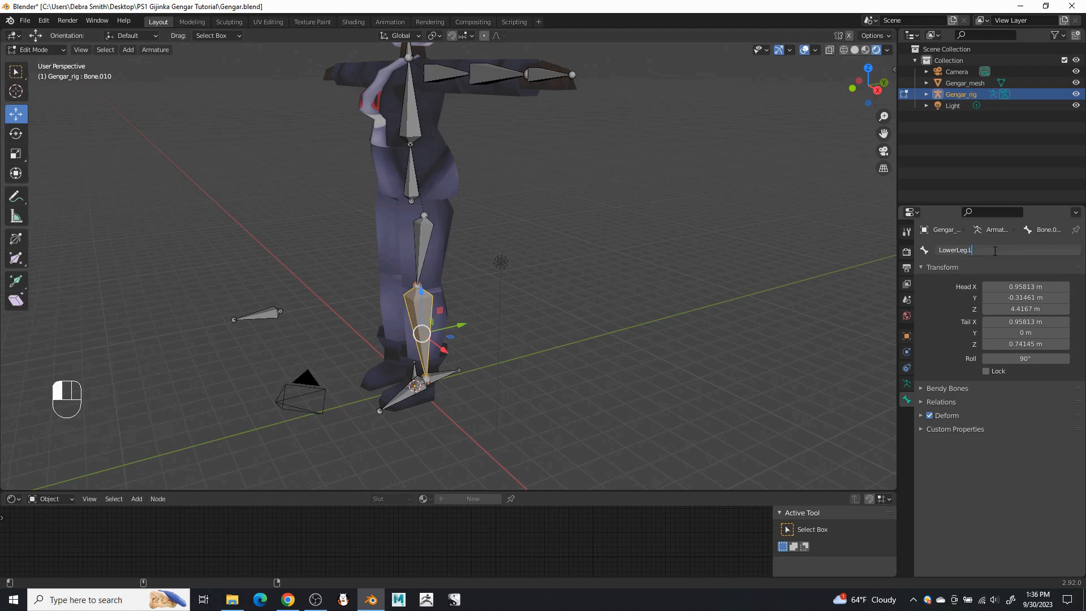
key(Return)
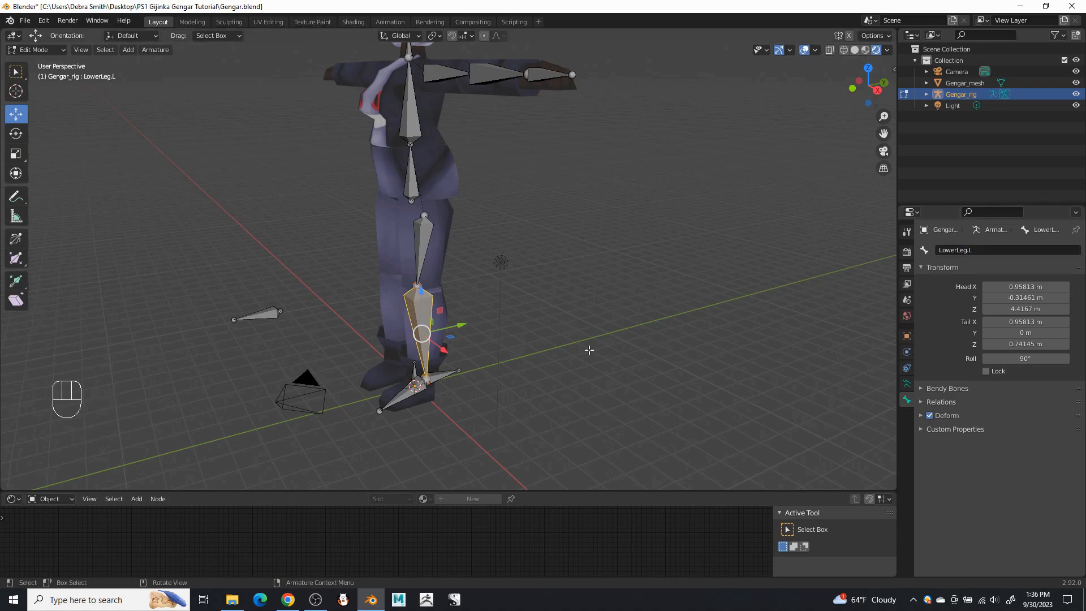
- Rename the bone running from the ankle to the toes as Foot.L
click(412, 385)
click(982, 247)
text(Foot.L)
key(Return)
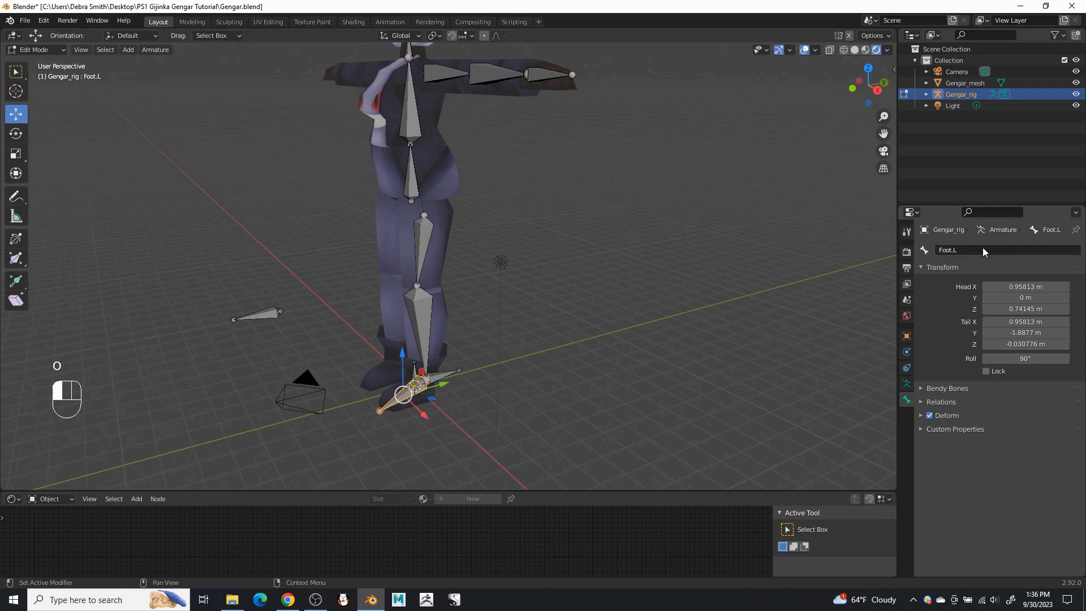
- Turn off Deform for the control bone extending backward from the ankle and rename it IK.L
click(443, 372)
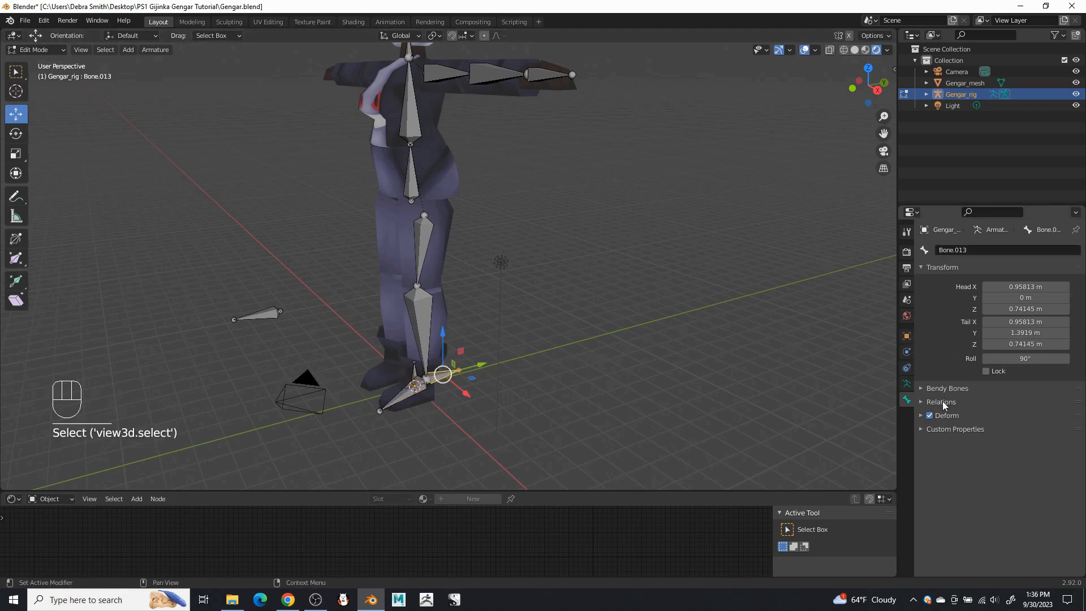
click(930, 415)
click(973, 250)
key(BackSpace)
text(IK.L)
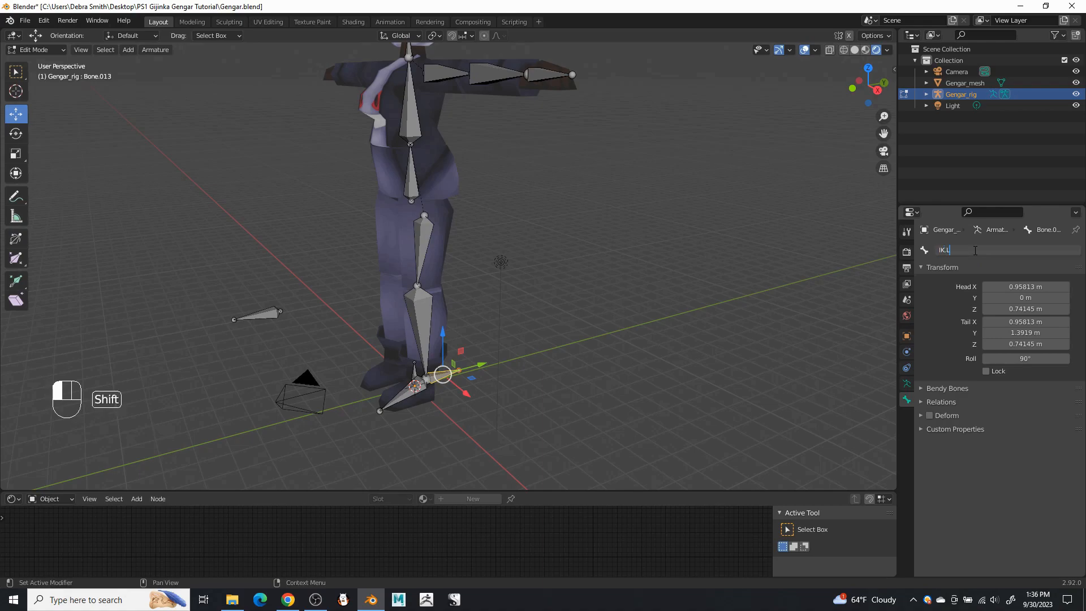
key(Return)
- Rename the detached control bone floating in front of the knee as PV.L
click(262, 314)
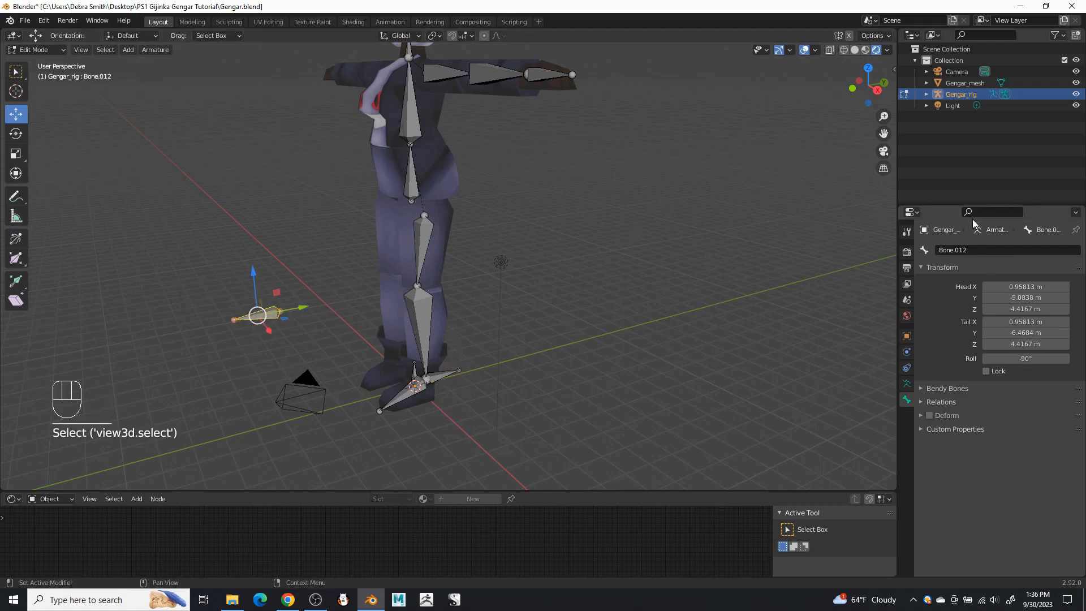
click(976, 252)
text(PV)
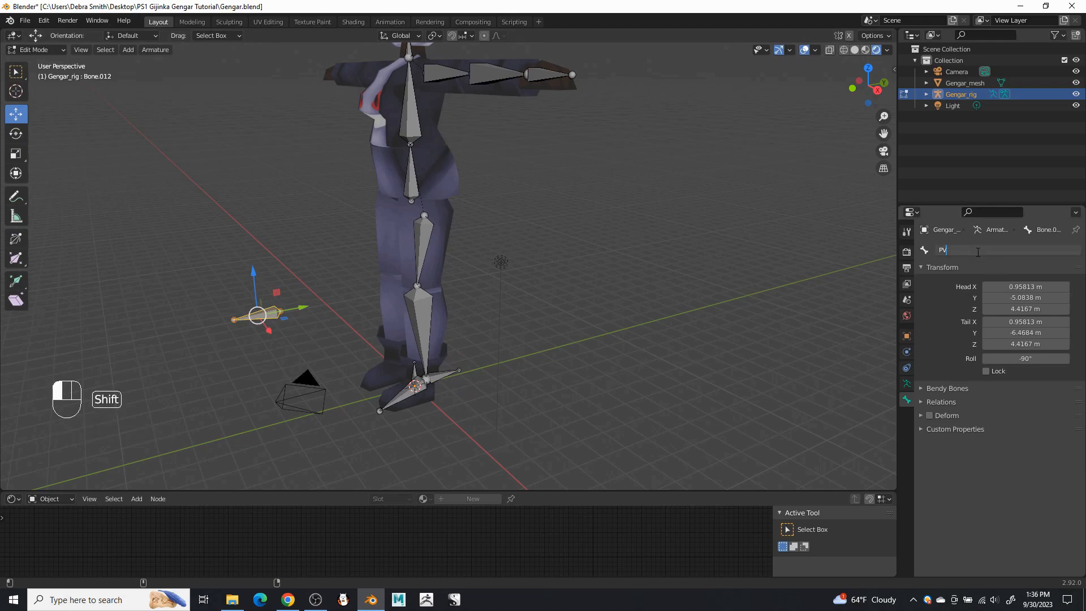
text(.L)
key(Return)
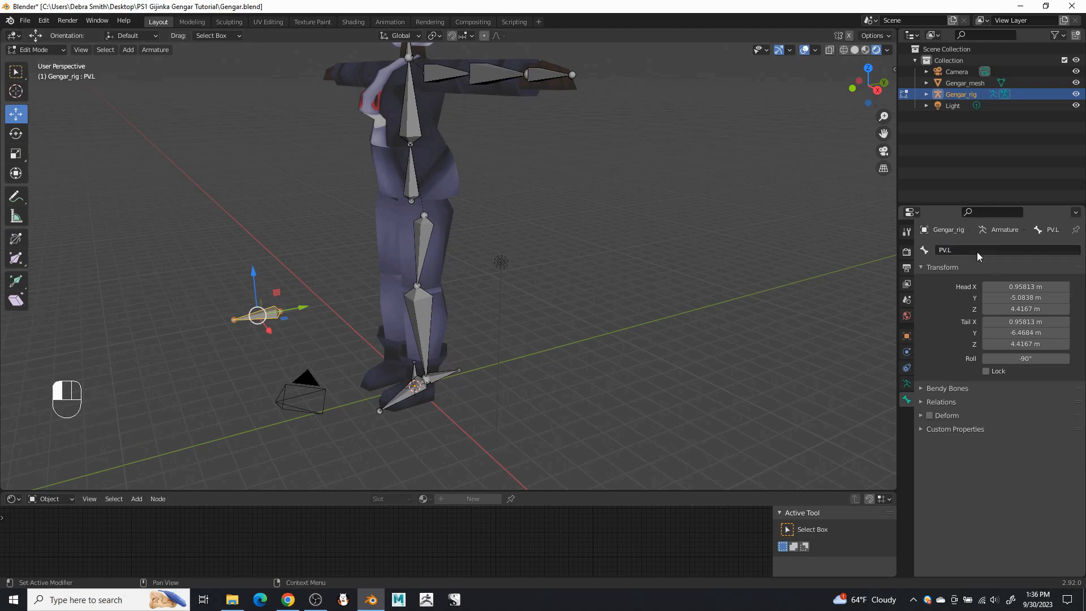
- Examine the IK, pole, root and eyes bones from several angles and check which of them have Deform turned off
middle_drag(334, 363, 313, 345)
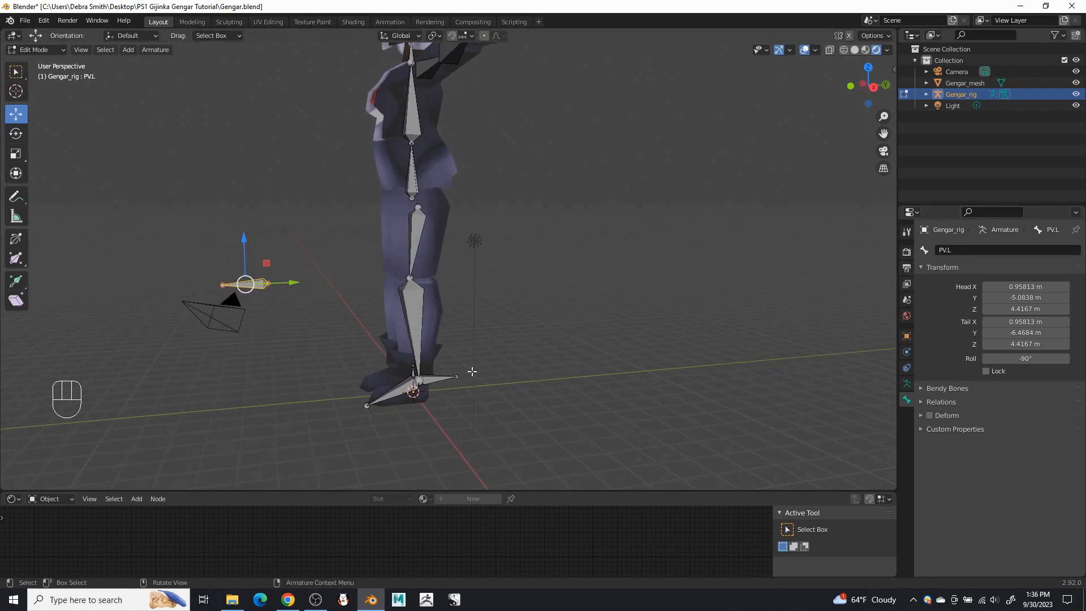
middle_drag(469, 374, 464, 389)
click(439, 380)
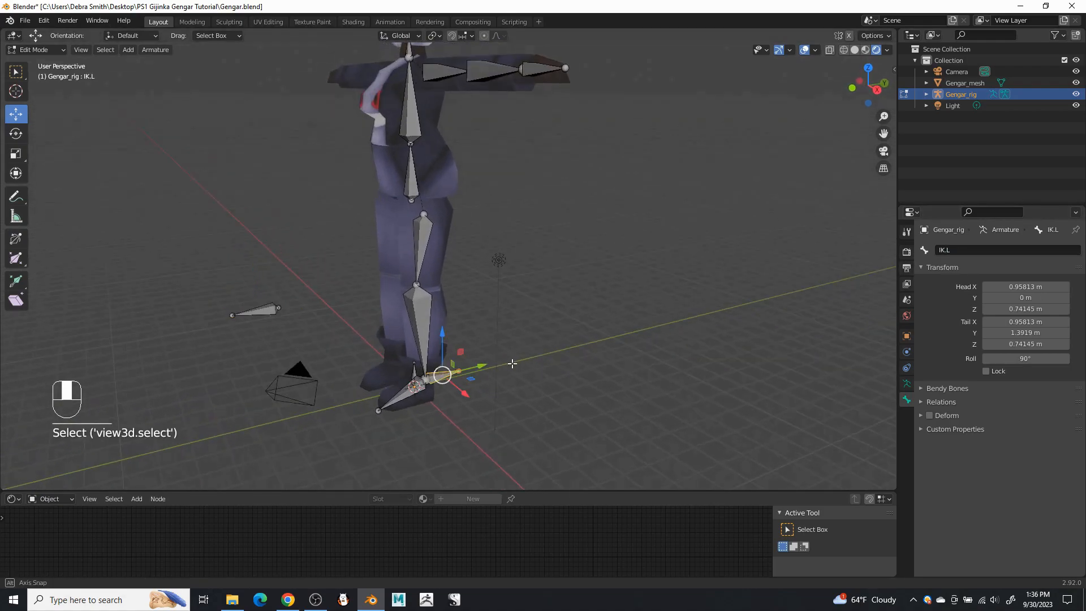
middle_drag(513, 362, 525, 363)
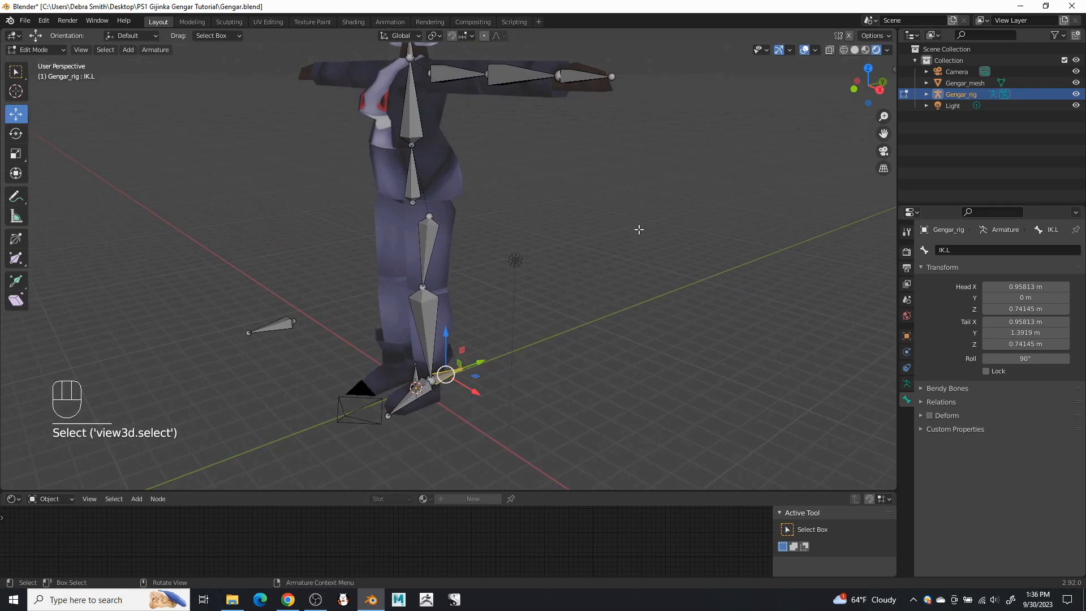
middle_drag(593, 245, 609, 295)
middle_drag(510, 373, 492, 278)
scroll(555, 286, down, 2)
click(385, 382)
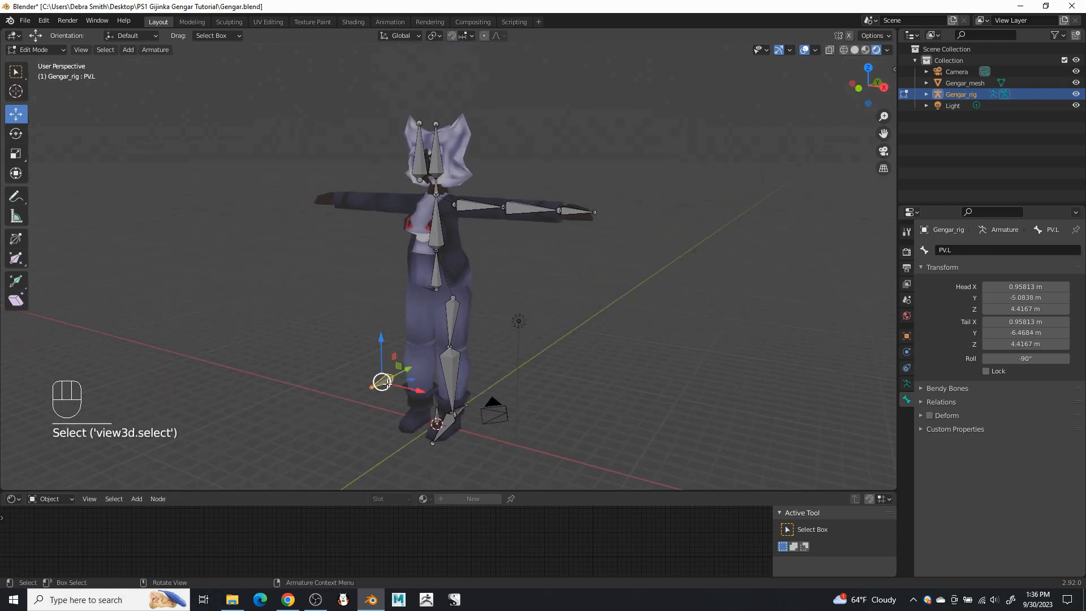
click(465, 408)
click(437, 413)
click(421, 150)
middle_drag(597, 330, 405, 348)
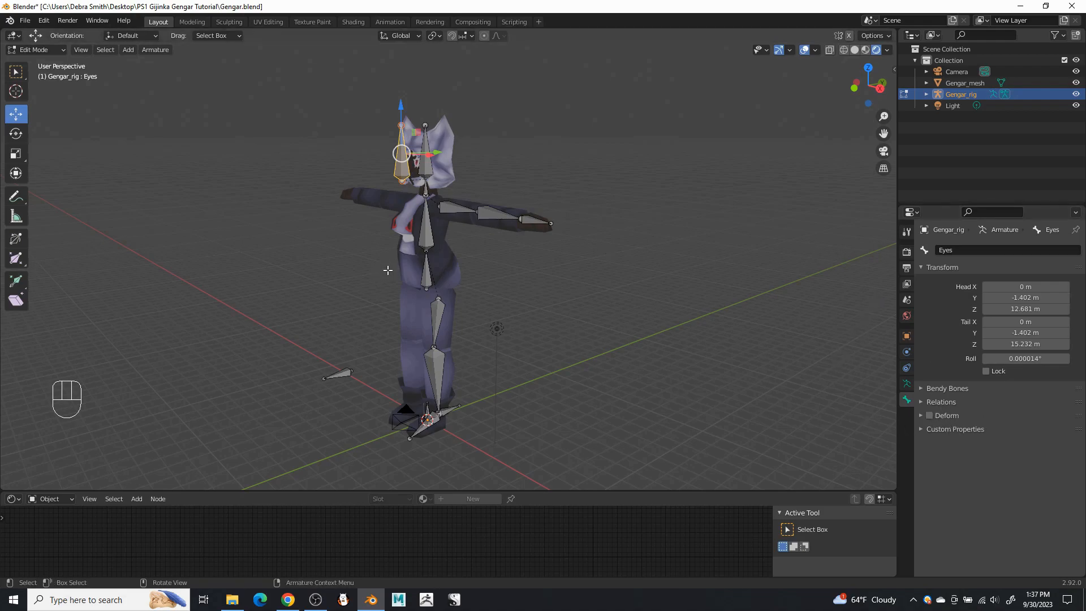
scroll(388, 271, up, 5)
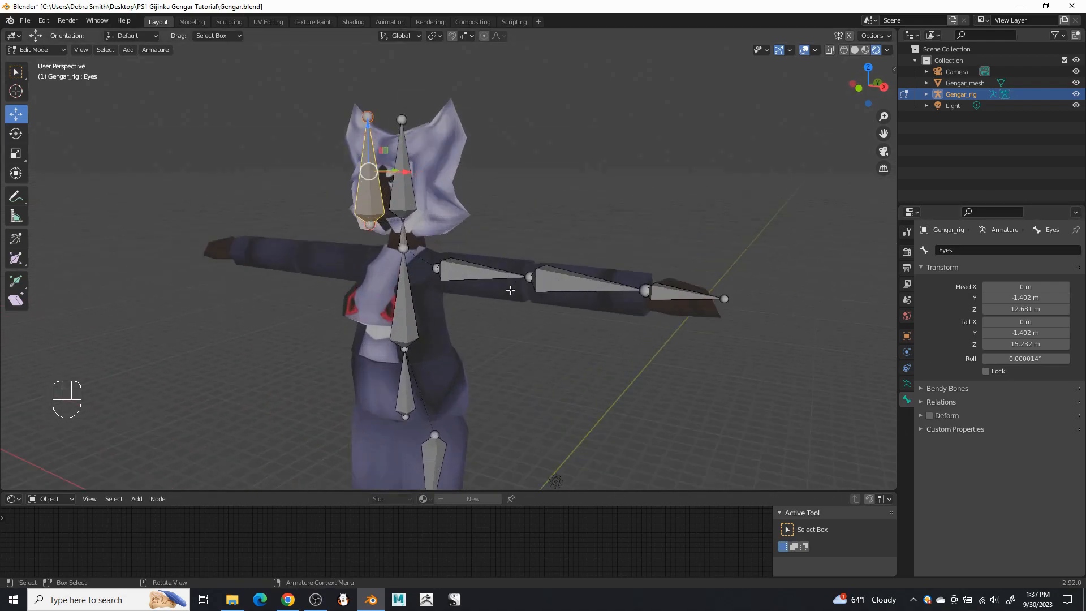
middle_drag(510, 290, 516, 288)
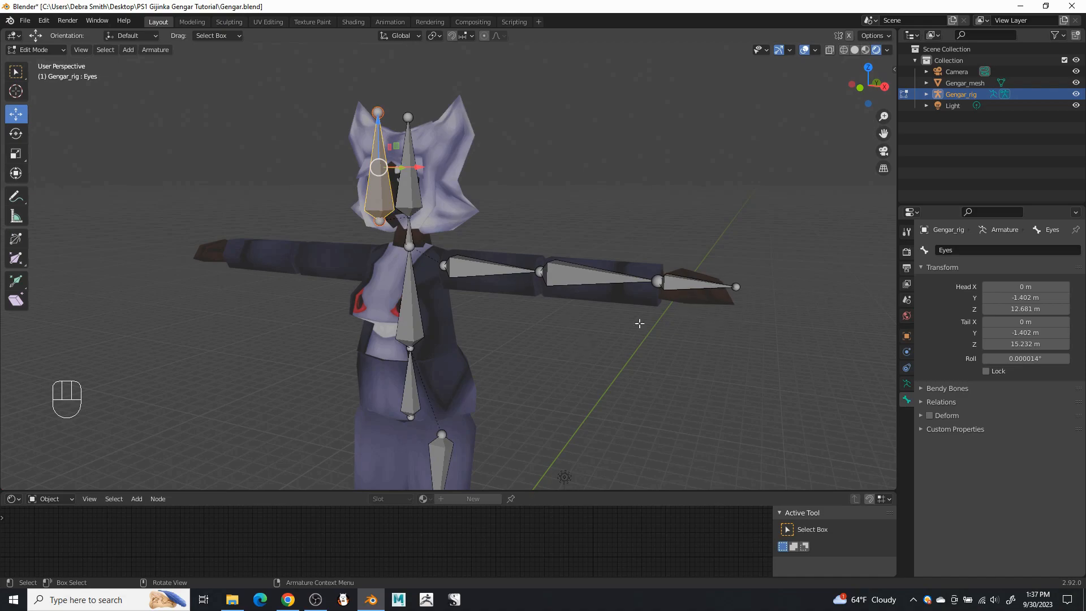
scroll(599, 322, down, 5)
middle_drag(528, 347, 492, 281)
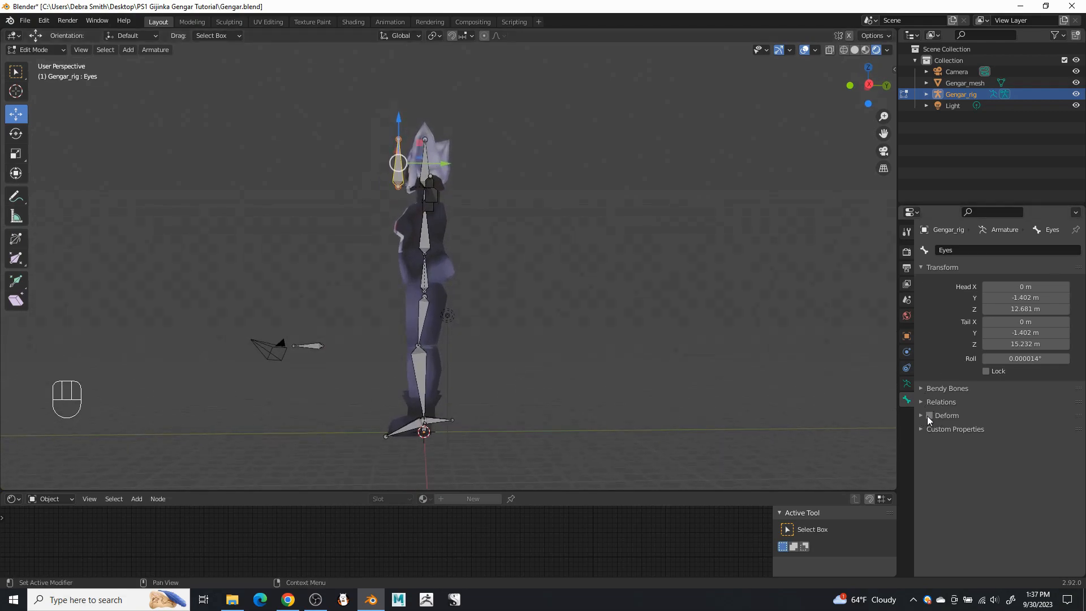
- Switch the armature to Pose Mode and add an Inverse Kinematics constraint to the LowerLeg.L bone
middle_drag(511, 365, 542, 359)
mouse_move(540, 318)
shift+middle_down()
mouse_move(521, 354)
mouse_move(548, 337)
mouse_move(553, 291)
mouse_move(576, 303)
mouse_move(575, 294)
mouse_move(545, 305)
shift+middle_up()
scroll(566, 337, up, 1)
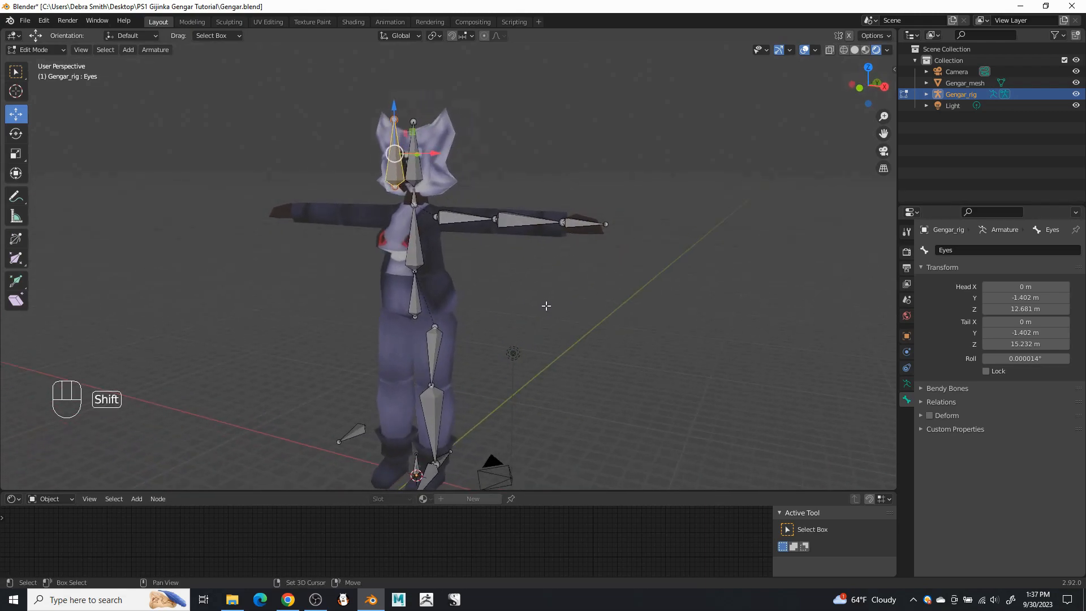
shift+middle_drag(505, 395, 513, 370)
click(61, 50)
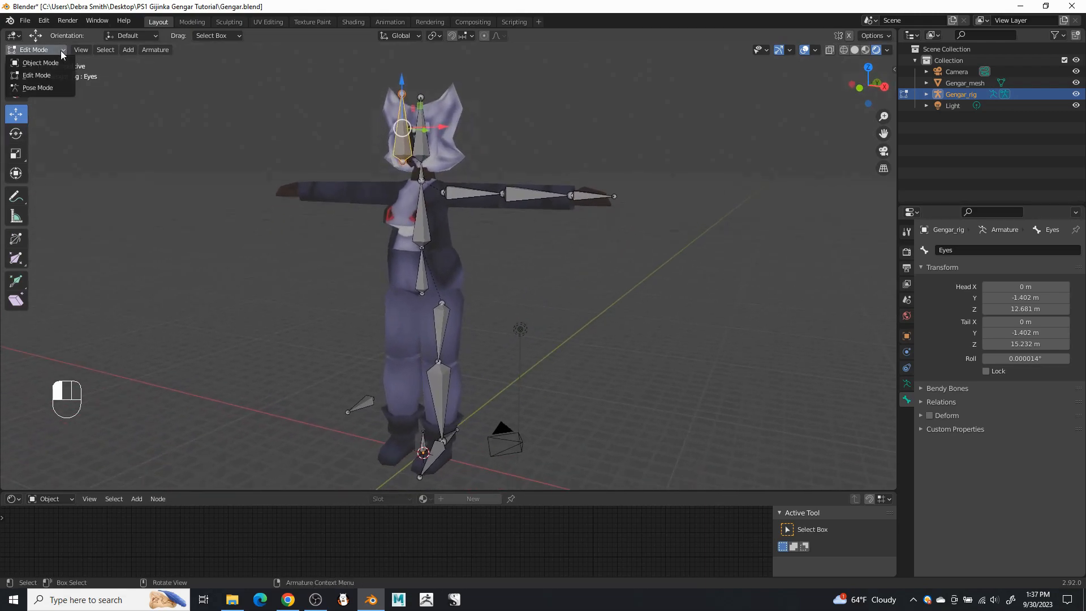
click(55, 88)
click(442, 403)
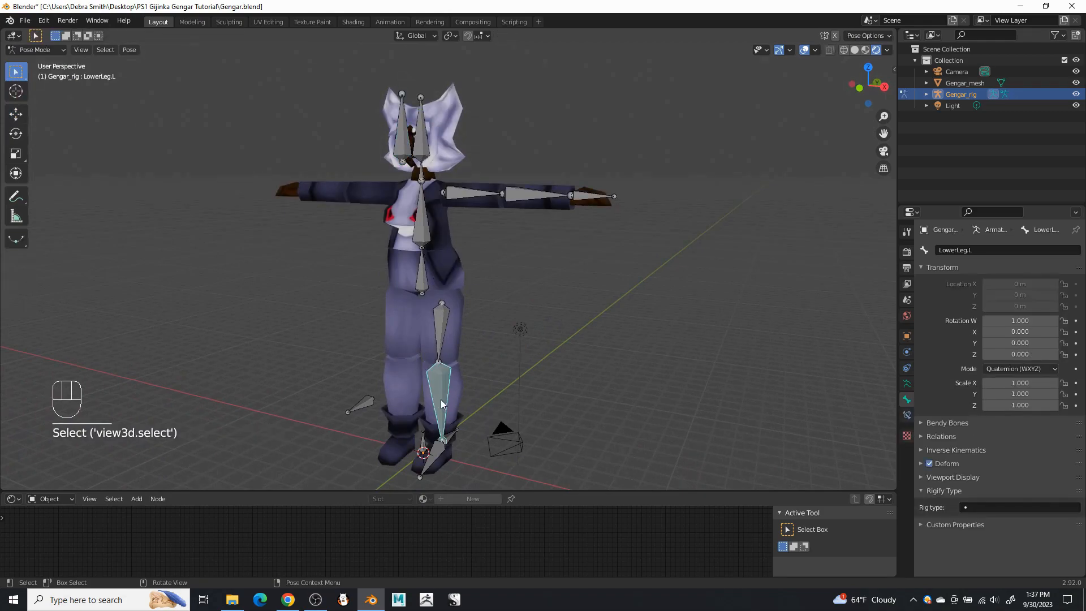
click(906, 417)
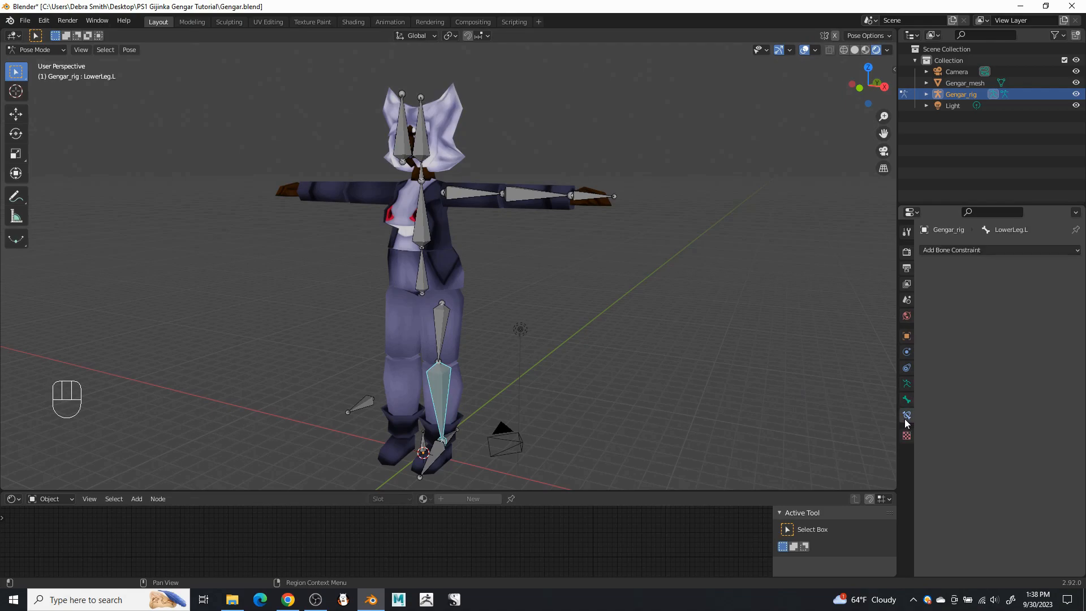
click(992, 250)
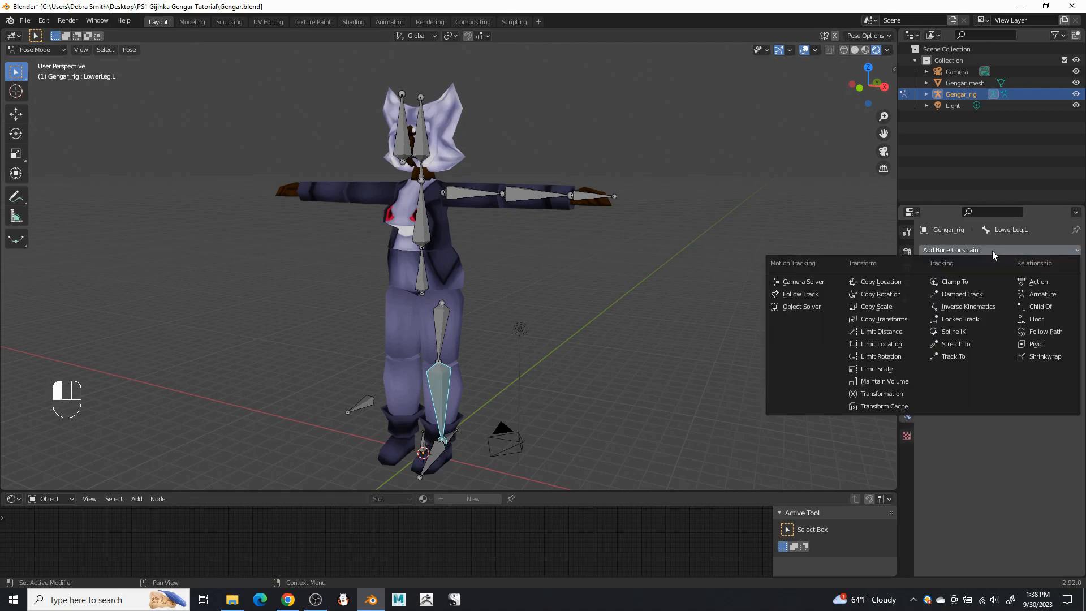
click(958, 305)
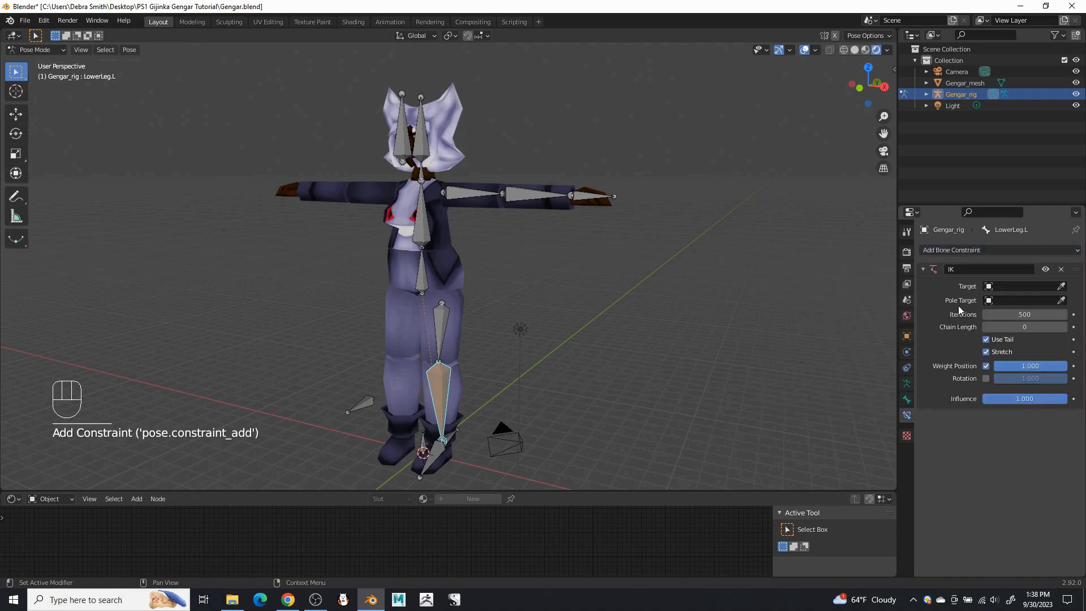
- Set the LowerLeg.L IK constraint's target to Gengar_rig with IK.L as the target bone
click(996, 286)
click(983, 326)
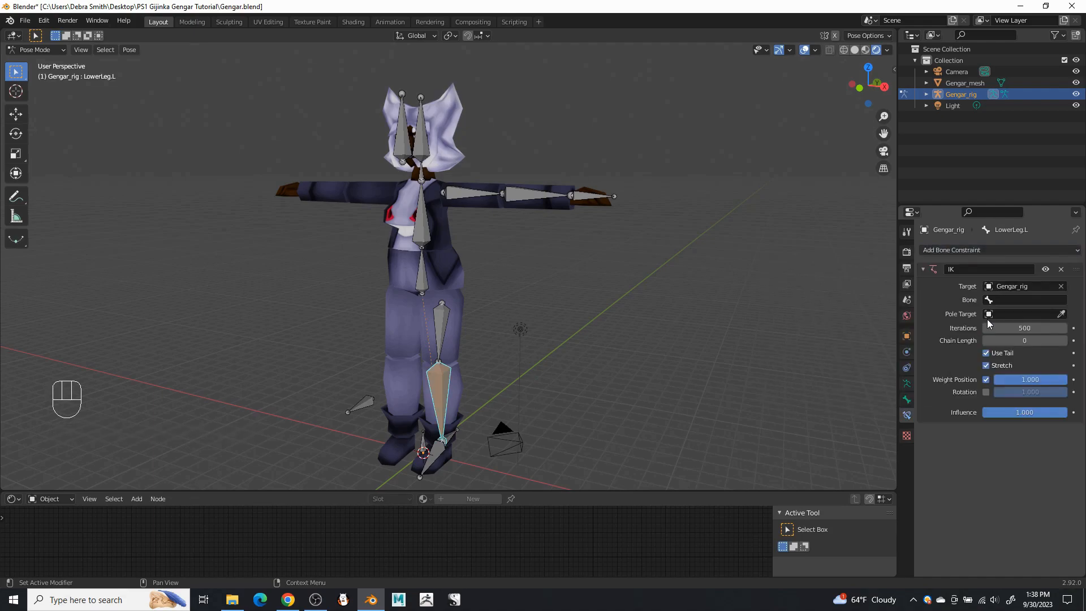
click(990, 300)
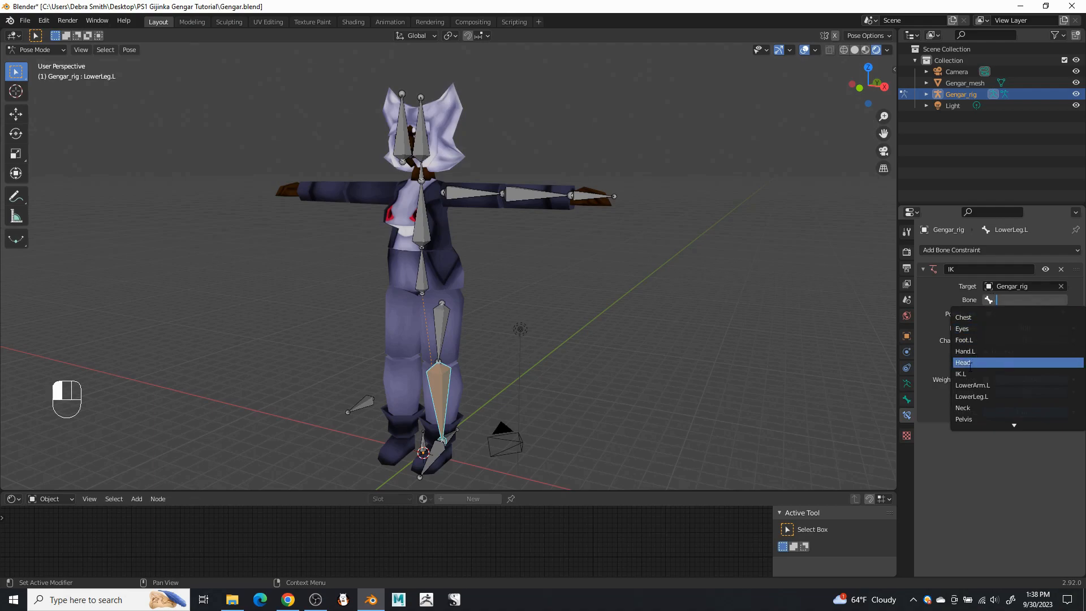
click(971, 374)
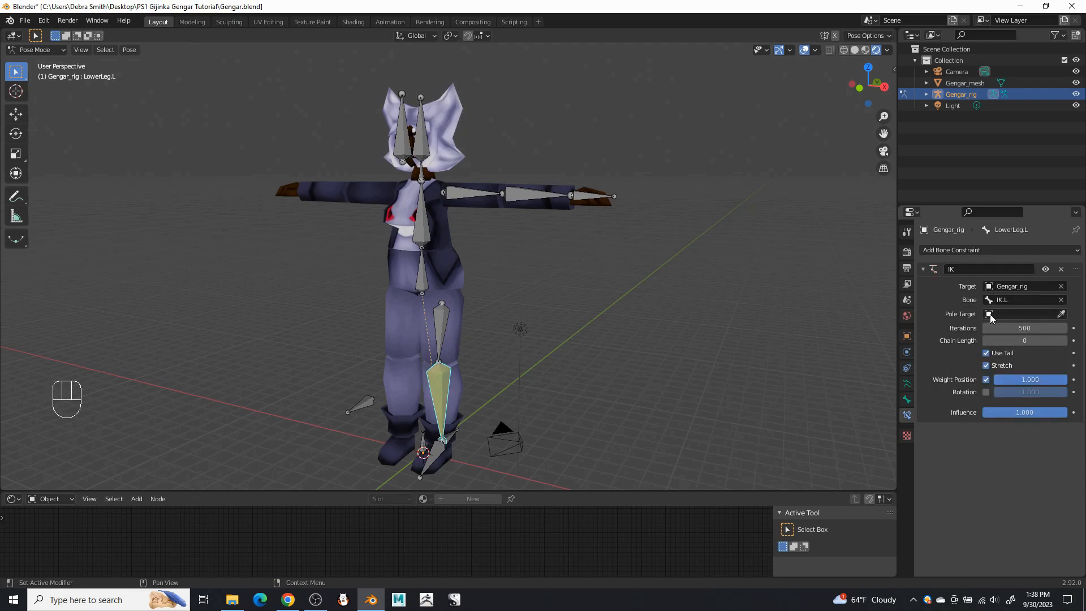
- Set the IK constraint's pole target to Gengar_rig with PV.L as the pole bone
click(990, 315)
click(993, 355)
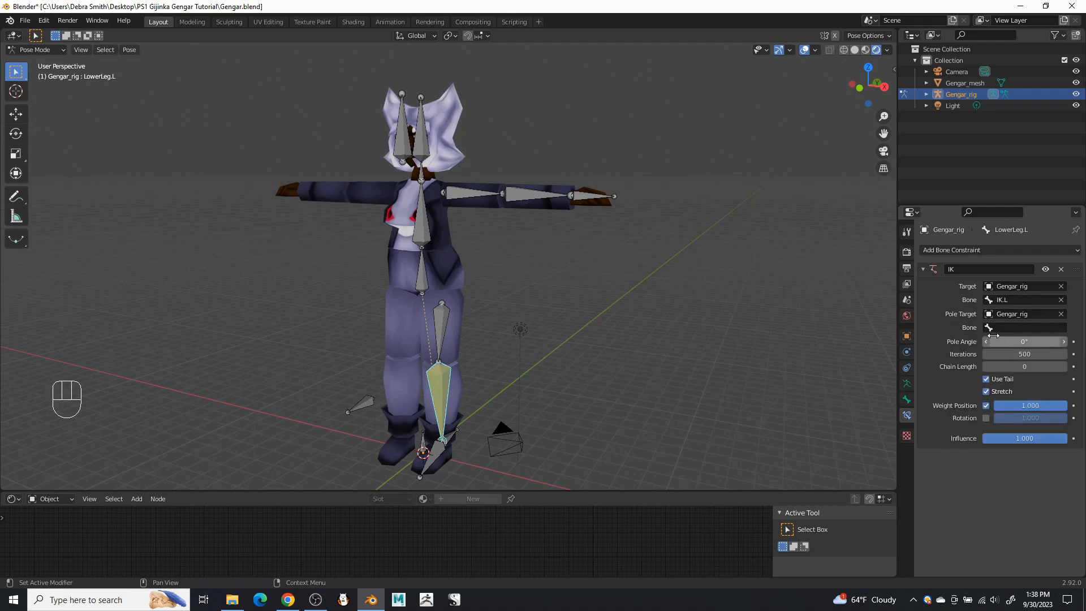
click(992, 328)
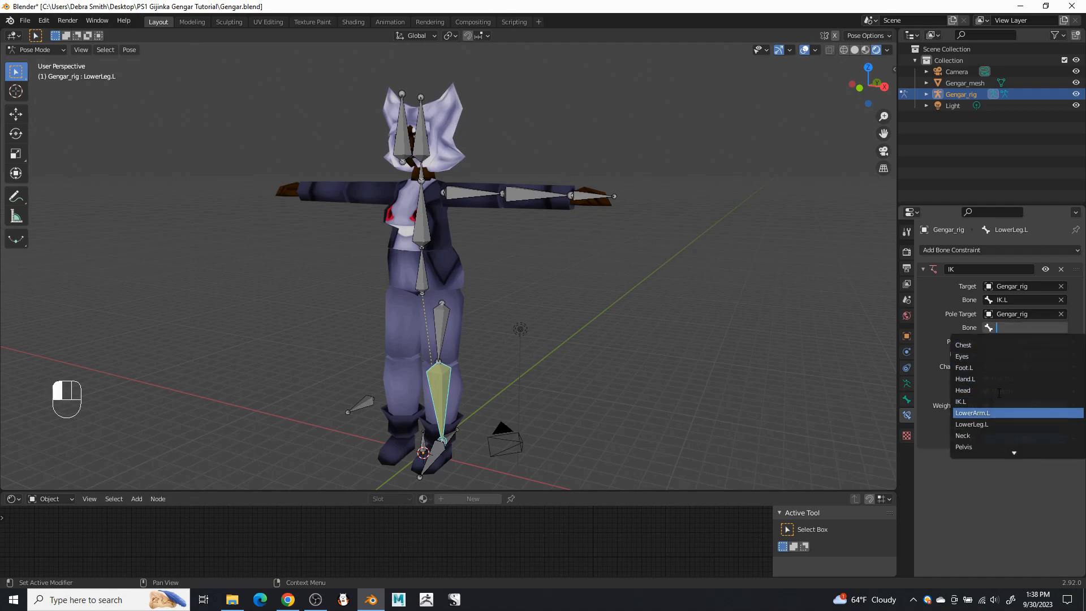
scroll(998, 392, down, 3)
click(966, 411)
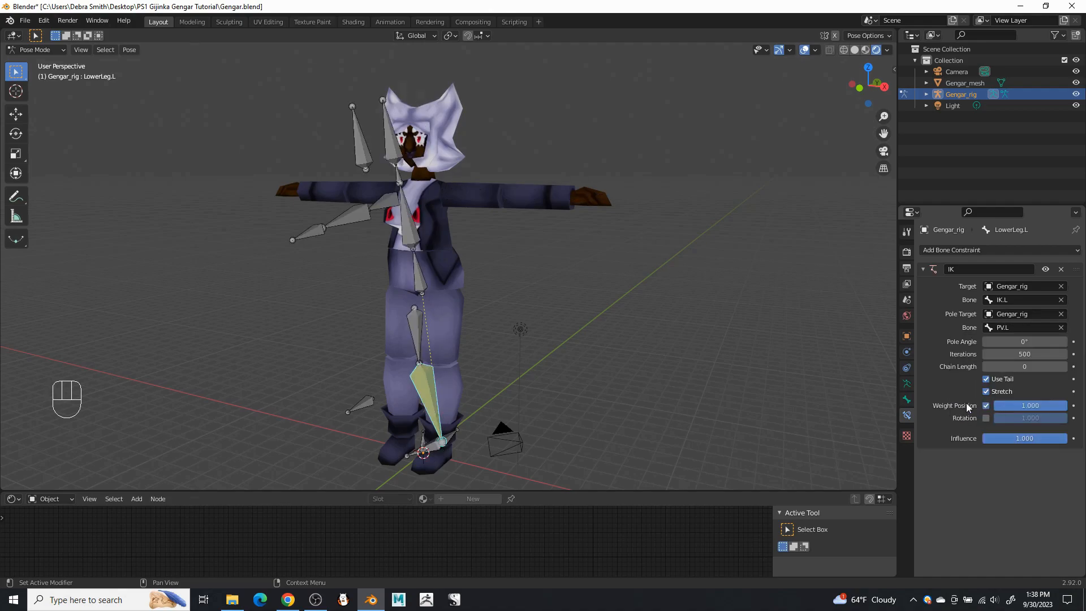
- Set the IK constraint's chain length to 2 and inspect the leg bones from the side
click(1032, 367)
text(2)
key(Return)
middle_drag(586, 280, 518, 266)
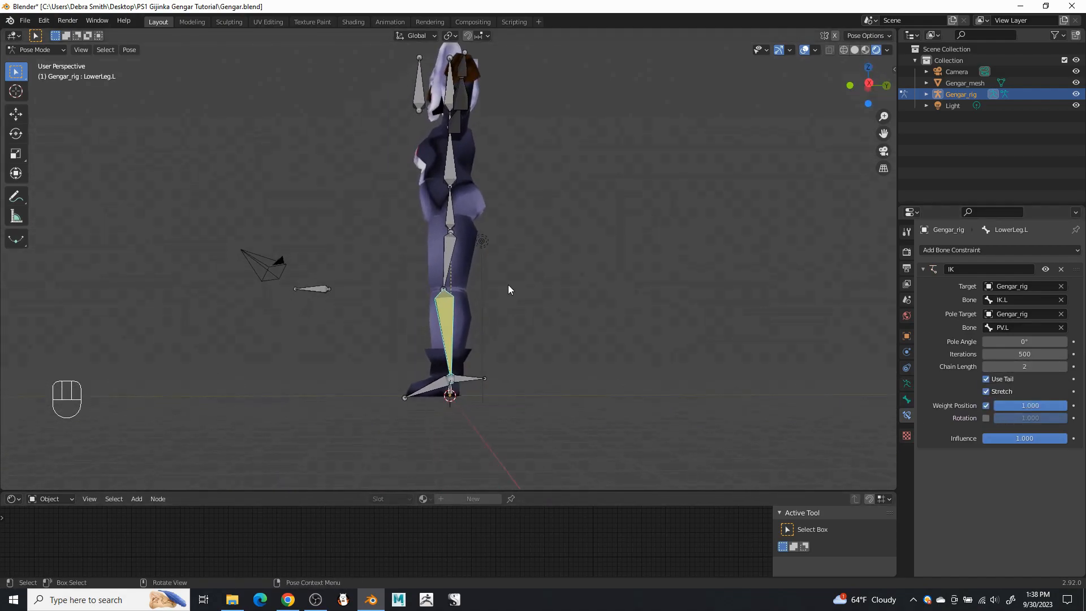
scroll(469, 304, up, 3)
scroll(464, 320, down, 2)
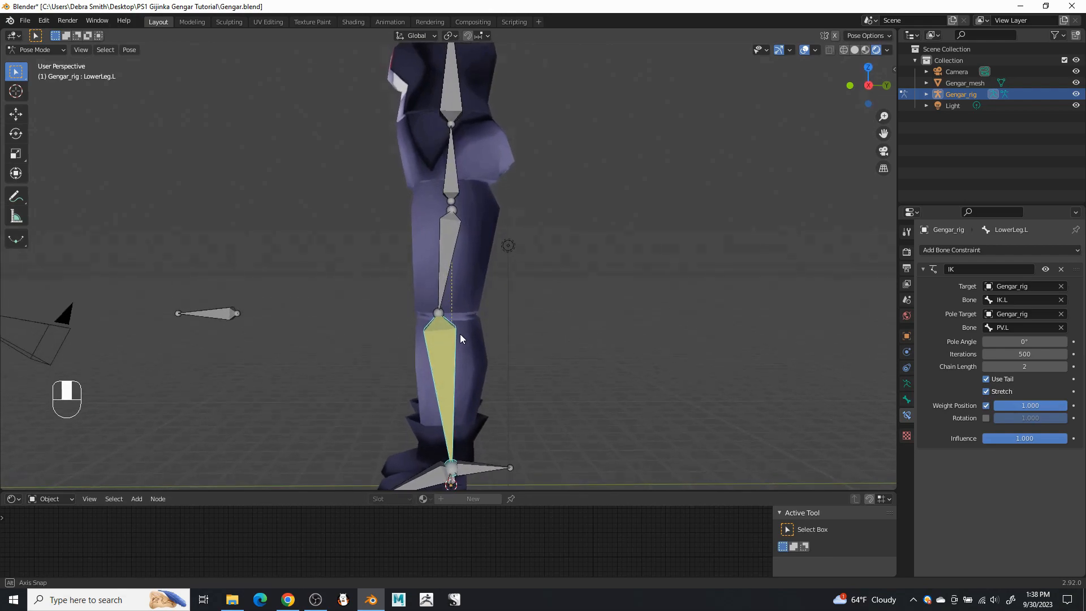
middle_drag(463, 326, 444, 388)
middle_drag(579, 303, 512, 308)
- Add a Copy Rotation constraint to the Foot.L bone, targeting the IK.L bone of Gengar_rig
click(447, 437)
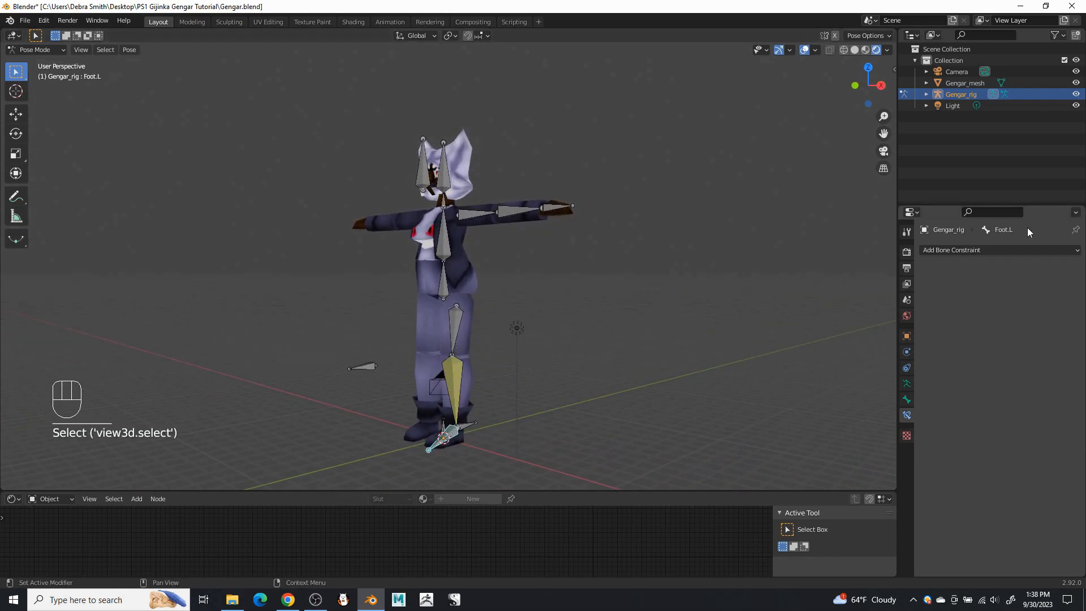
click(999, 250)
click(896, 294)
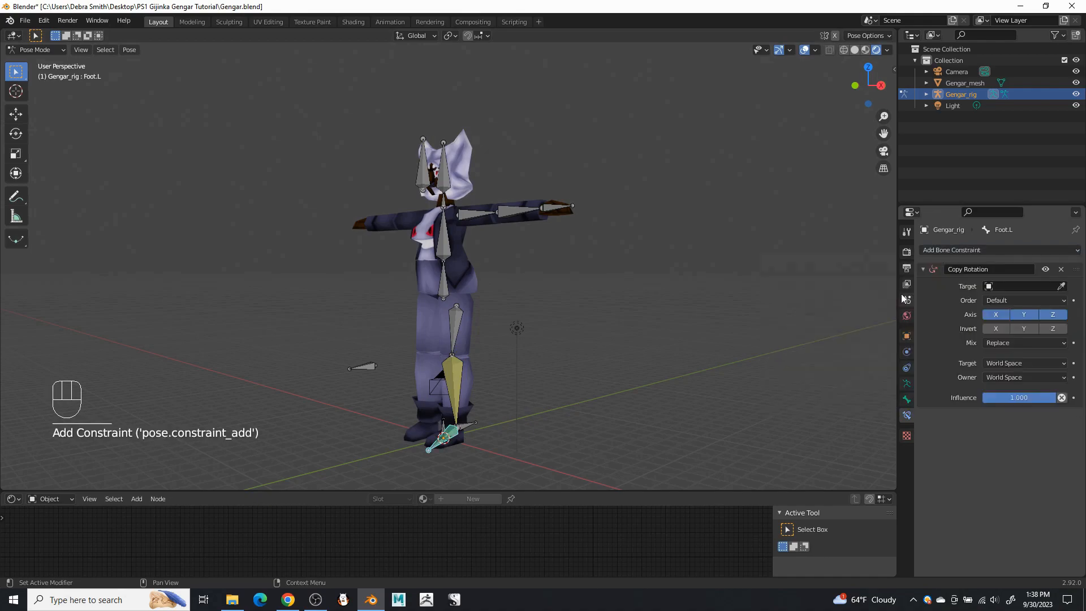
click(989, 287)
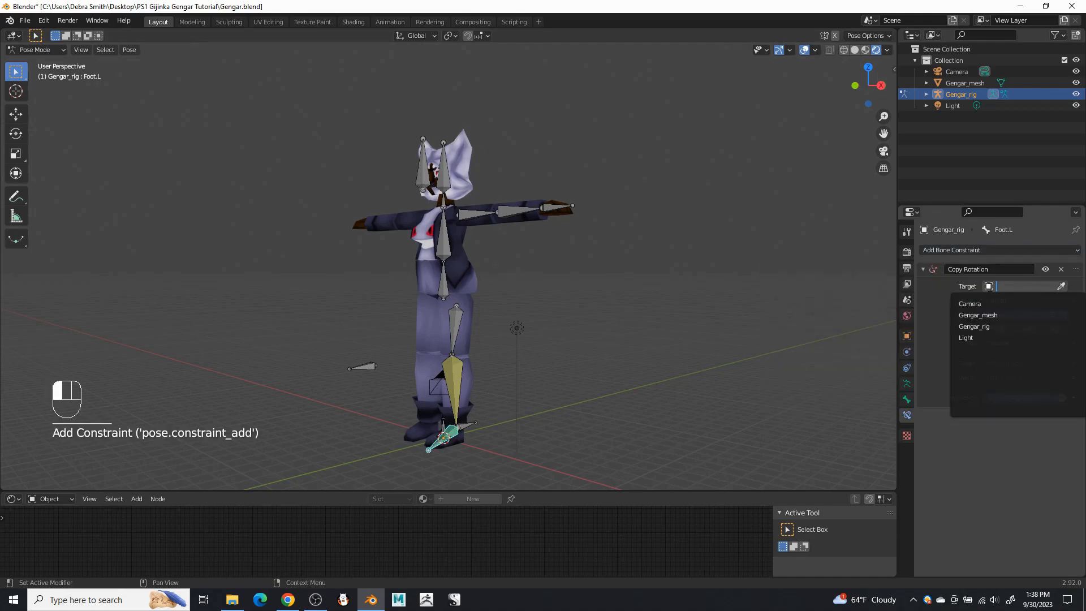
click(984, 327)
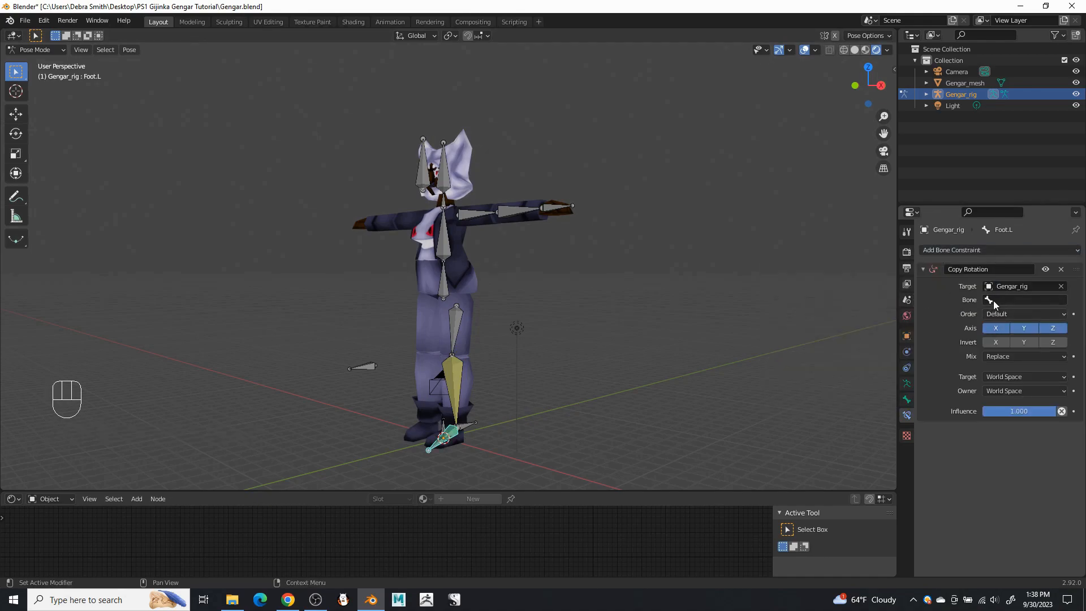
click(989, 301)
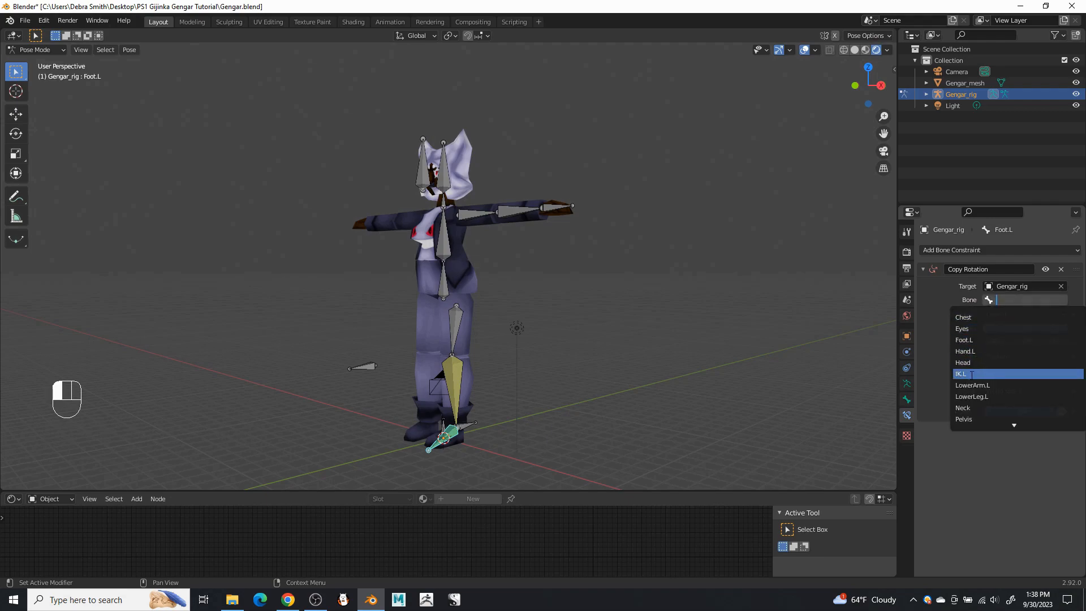
click(971, 374)
- Invert X, Y and Z in Foot.L's Copy Rotation constraint and set its target and owner spaces to Local With Parent
drag(1001, 339, 1045, 339)
click(1023, 375)
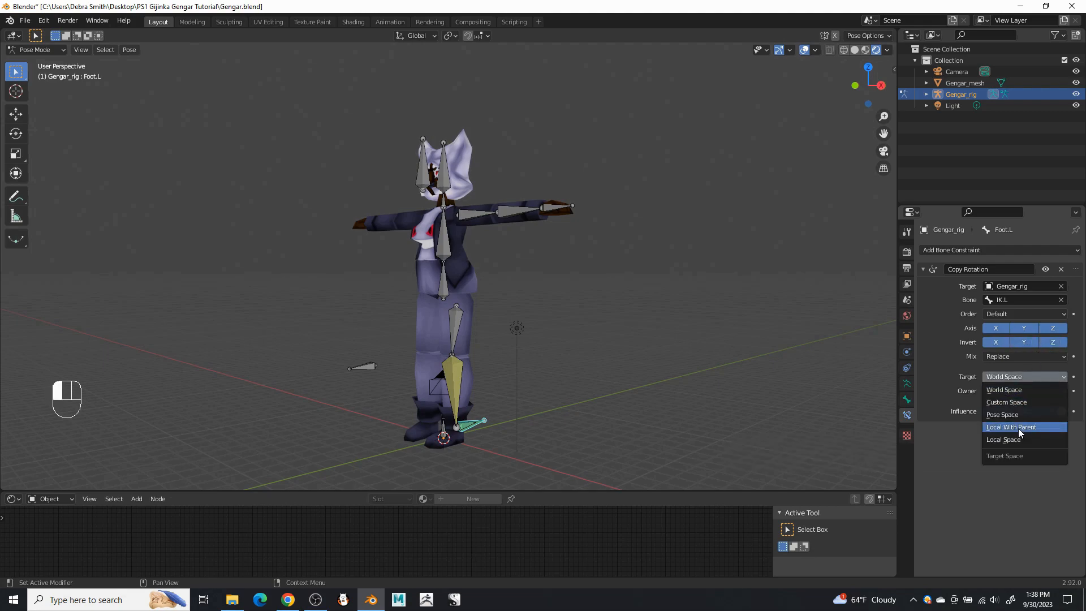
click(1018, 429)
click(1010, 392)
click(1019, 440)
- Test the left leg's inverse kinematics by moving the IK.L bone upward, and cancel the move
middle_drag(687, 423, 546, 404)
click(463, 425)
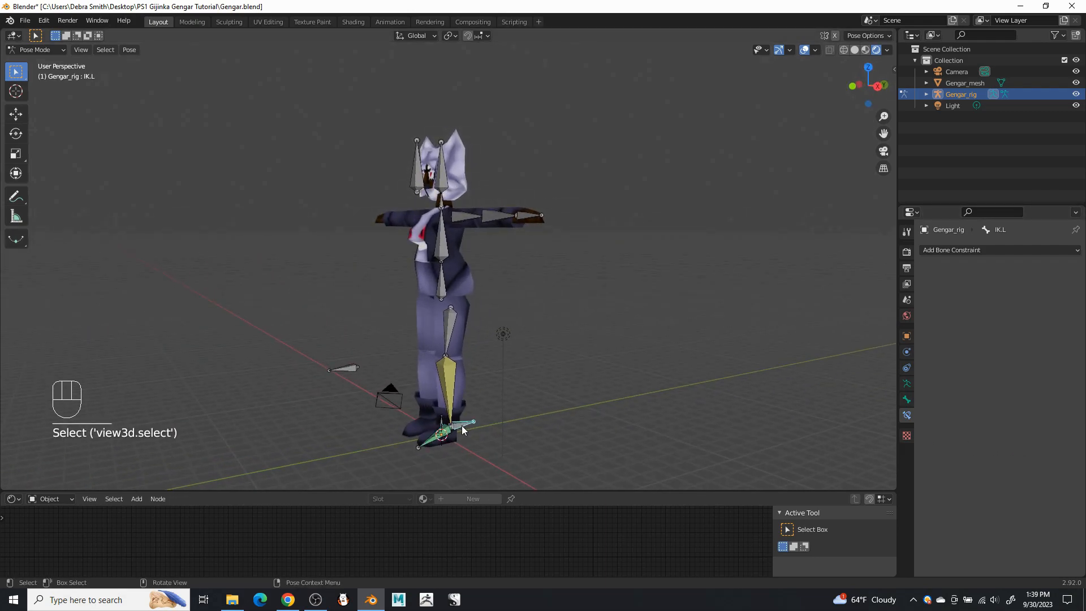
key(g)
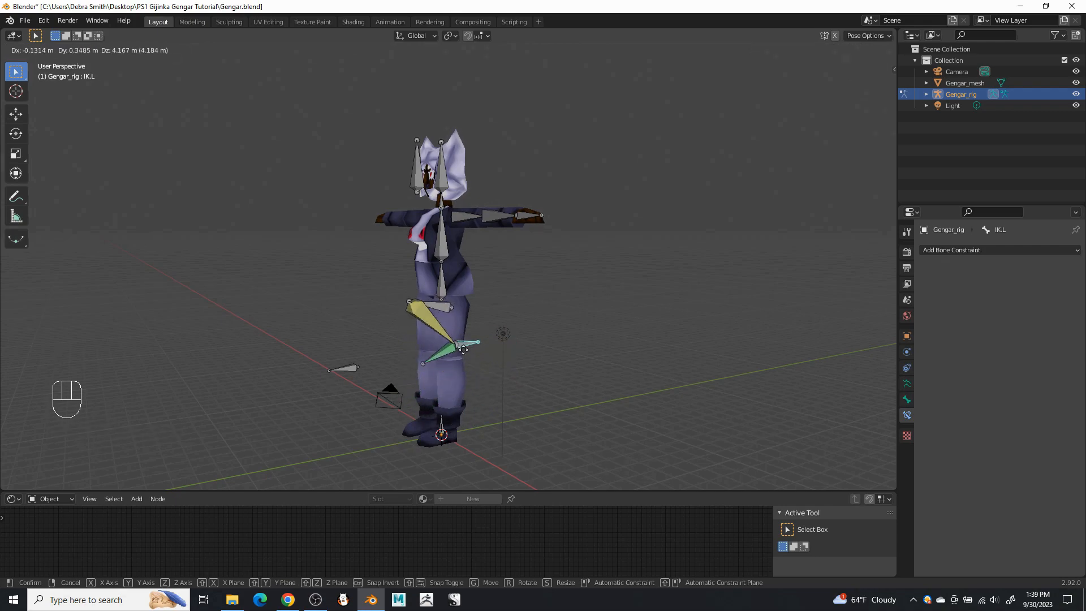
right_click(486, 346)
middle_drag(490, 345, 536, 356)
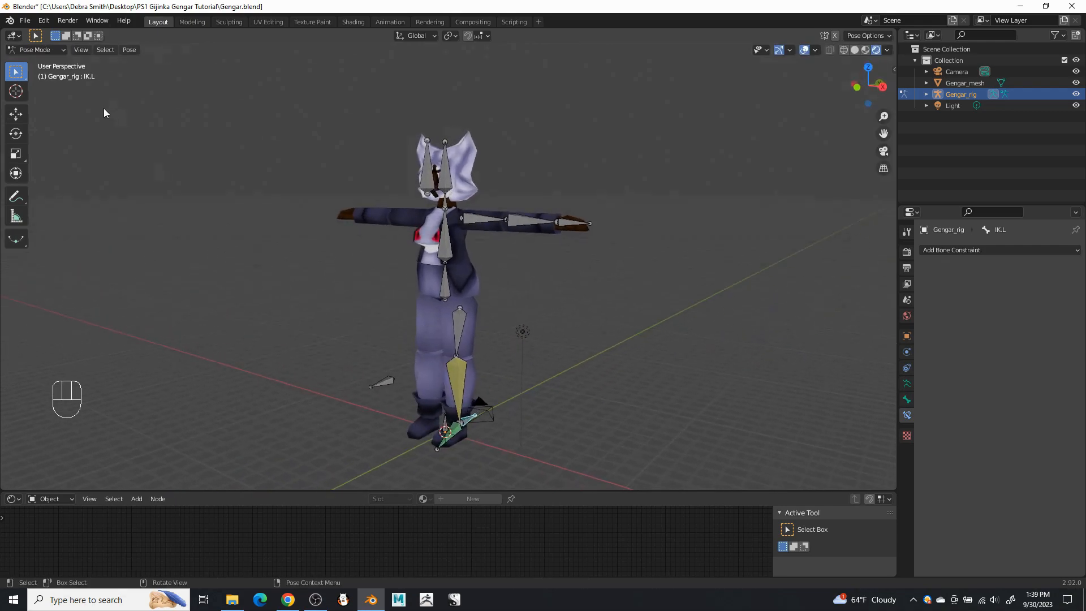
middle_drag(247, 209, 277, 203)
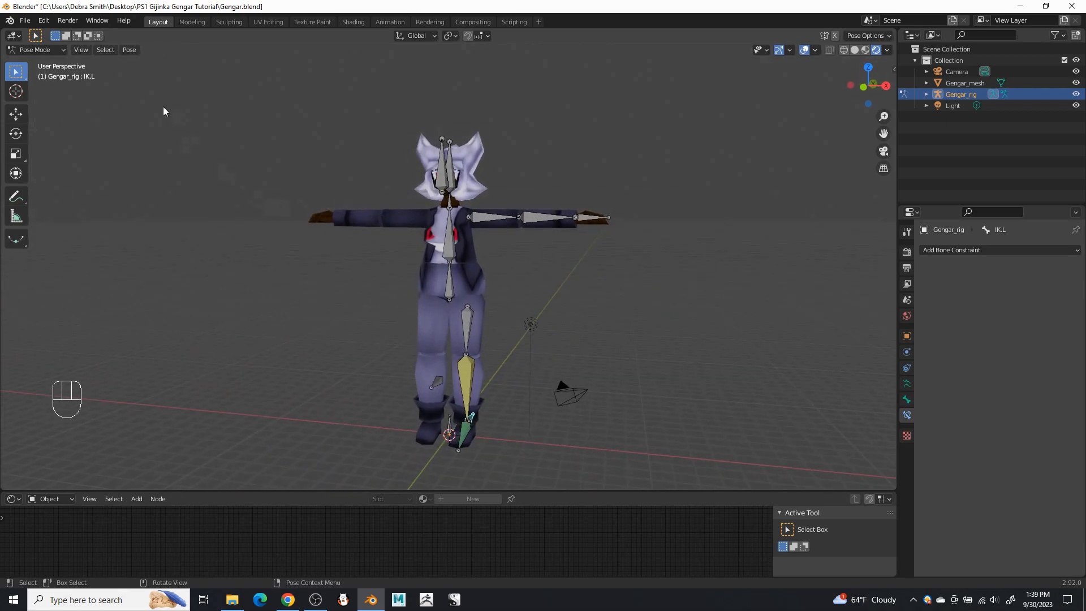
- Switch the armature to Edit Mode, select all bones and symmetrize them to create the opposite arm and leg
key(Tab)
middle_drag(582, 323, 590, 320)
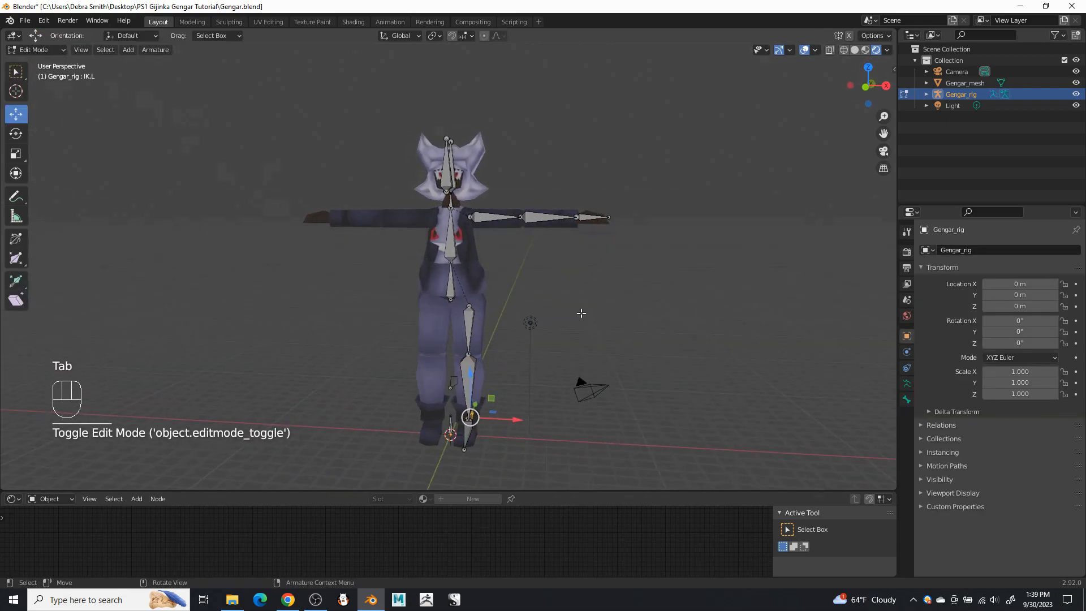
drag(266, 81, 695, 488)
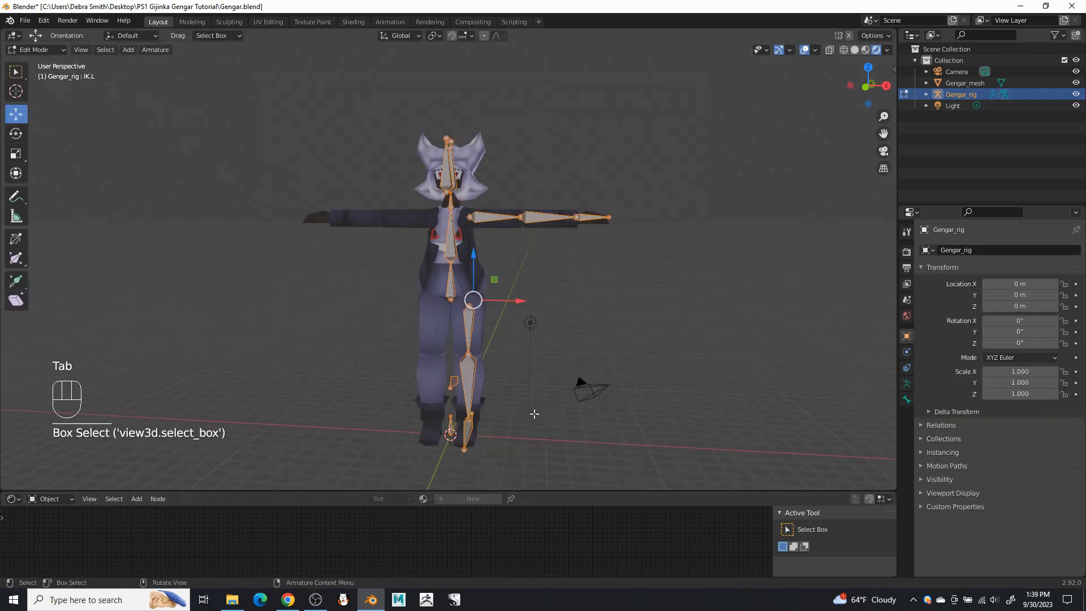
right_click(464, 346)
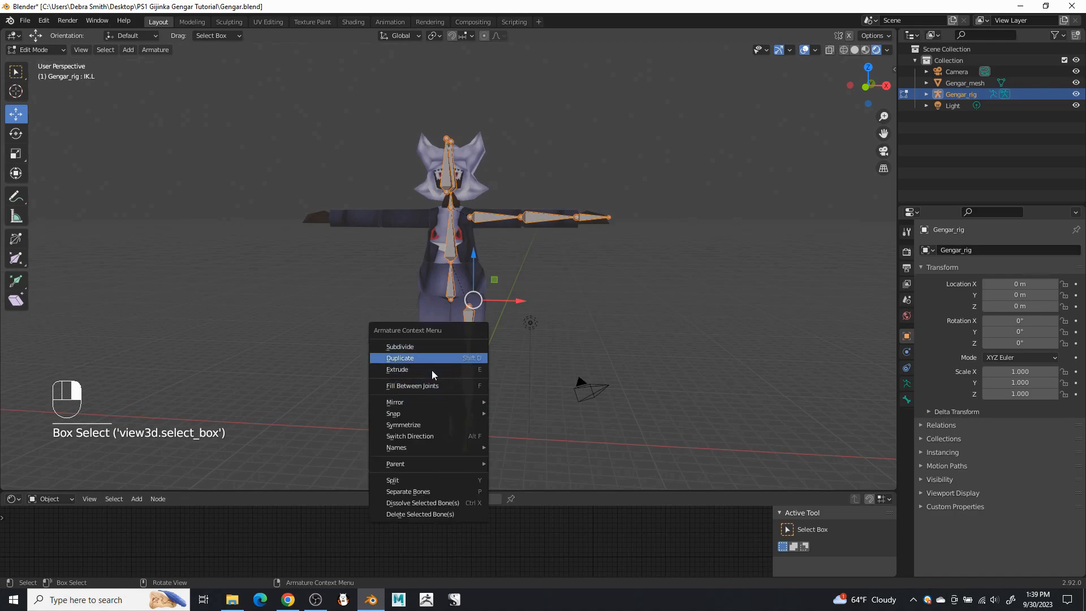
click(425, 424)
- Examine the mirrored arm, leg and control bones from several angles and clear the bone selection
middle_drag(509, 404, 587, 393)
scroll(500, 357, up, 3)
scroll(512, 312, down, 2)
middle_drag(514, 311, 591, 315)
middle_drag(442, 277, 512, 387)
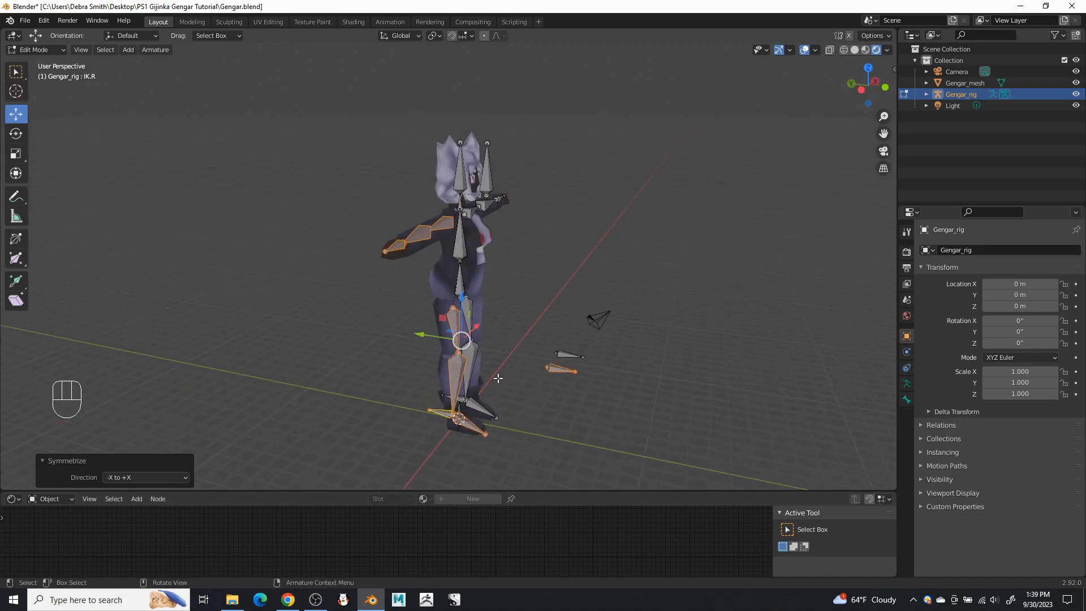
middle_drag(437, 223, 409, 397)
middle_drag(577, 354, 606, 363)
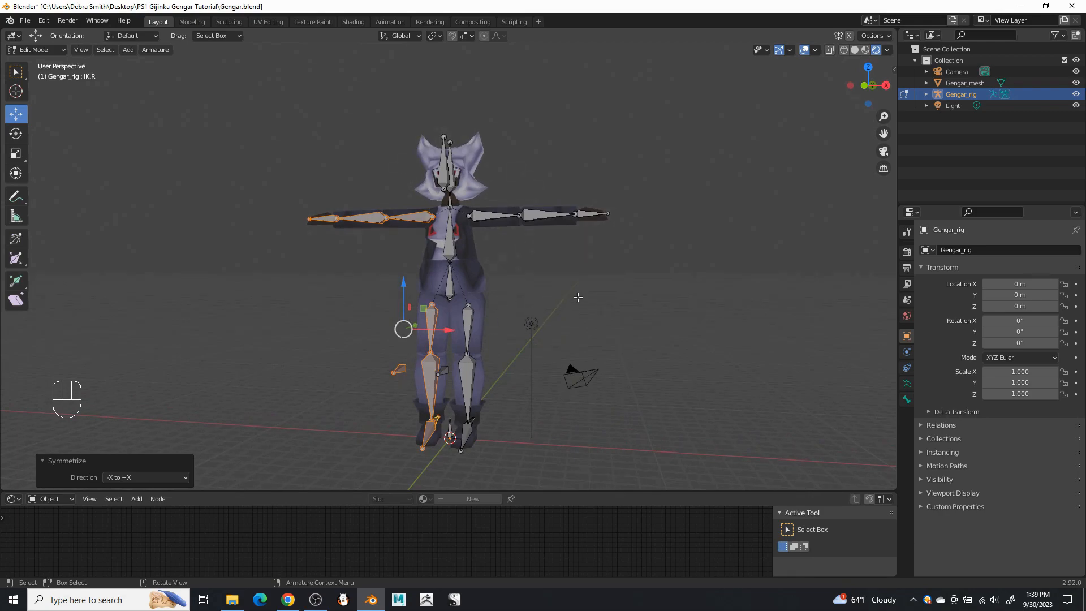
click(594, 288)
middle_drag(596, 286, 577, 298)
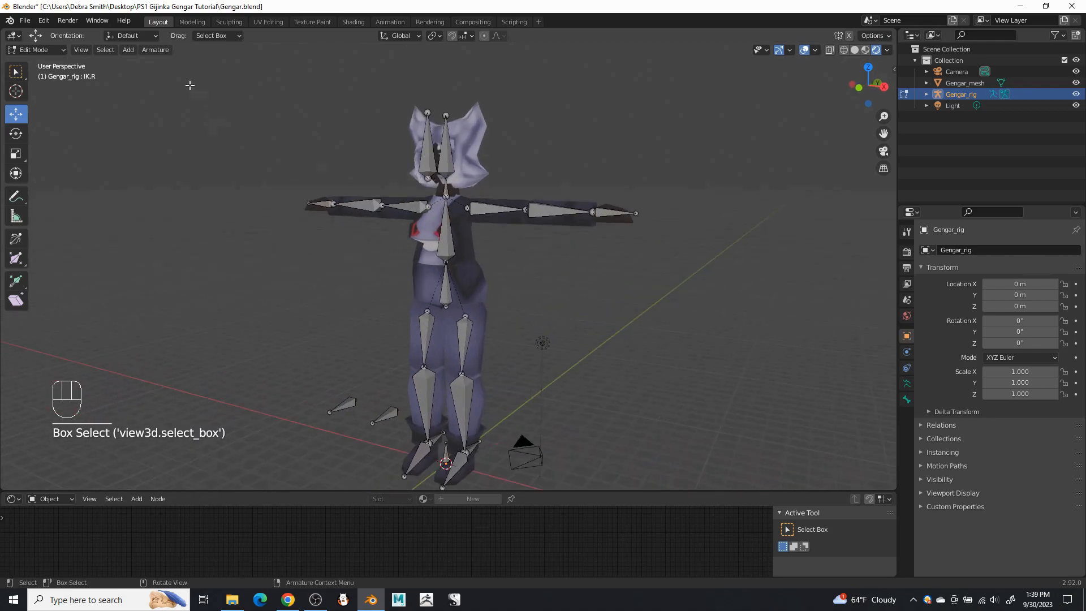
- Return the armature to Object Mode and deselect it
click(36, 50)
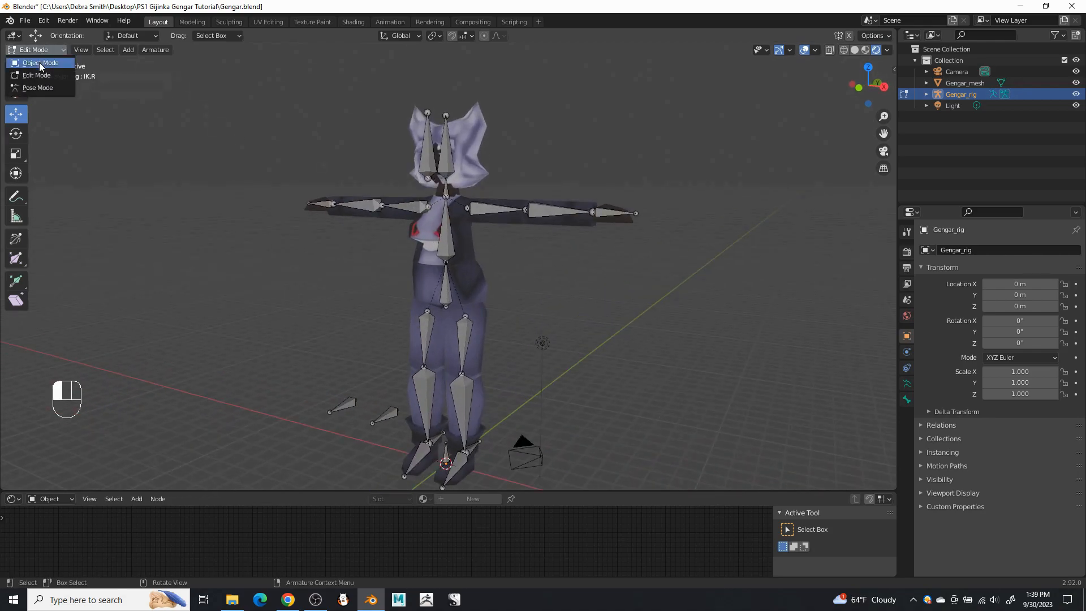
click(39, 62)
middle_drag(565, 357, 519, 325)
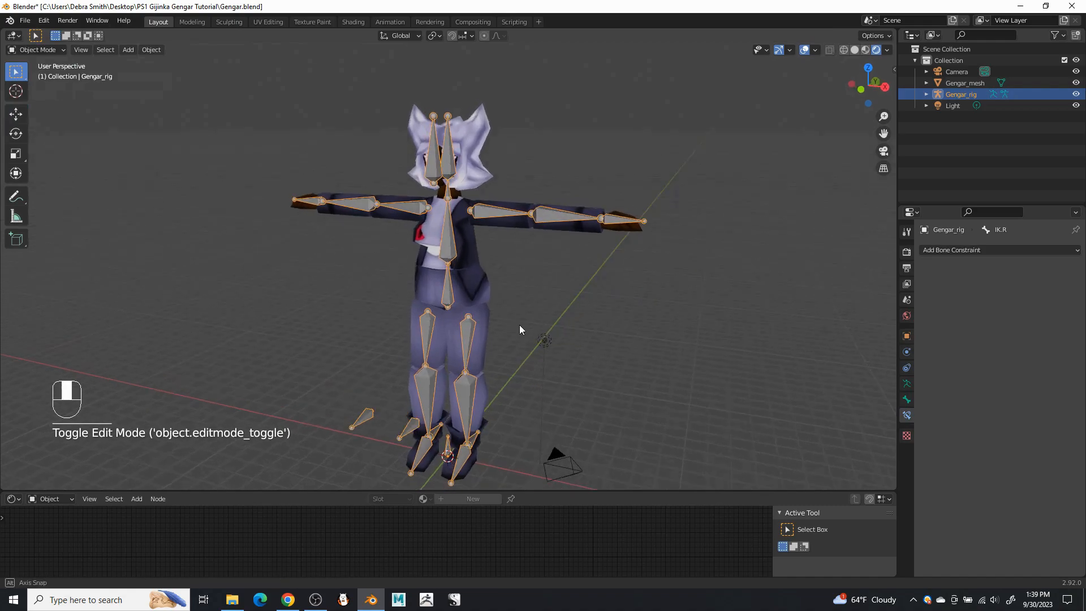
click(541, 297)
middle_drag(482, 278, 481, 268)
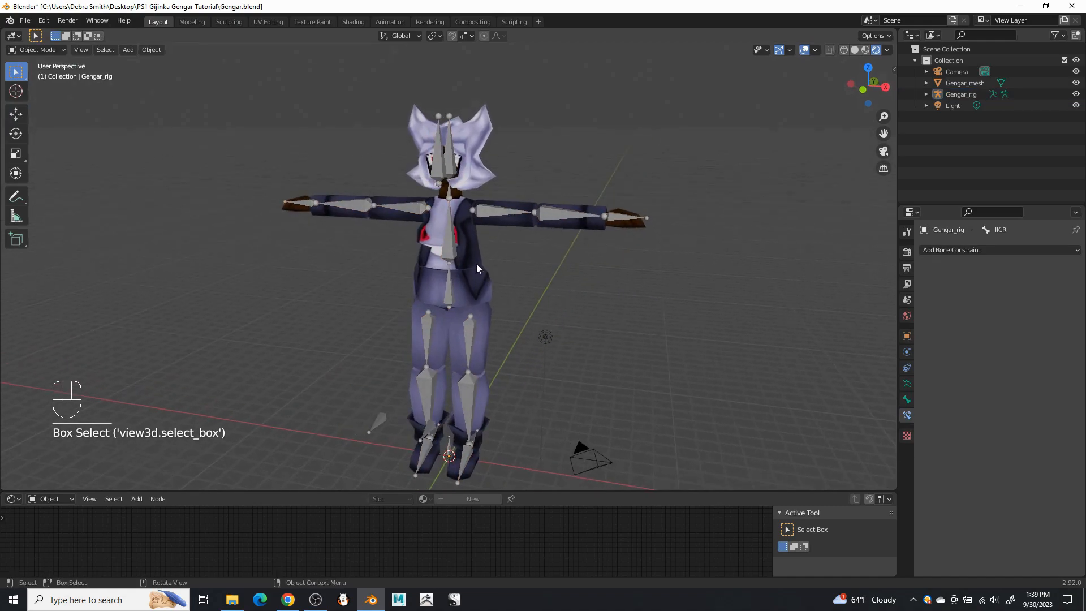
- Select the Gengar_mesh character and save the Gengar.blend file
click(471, 246)
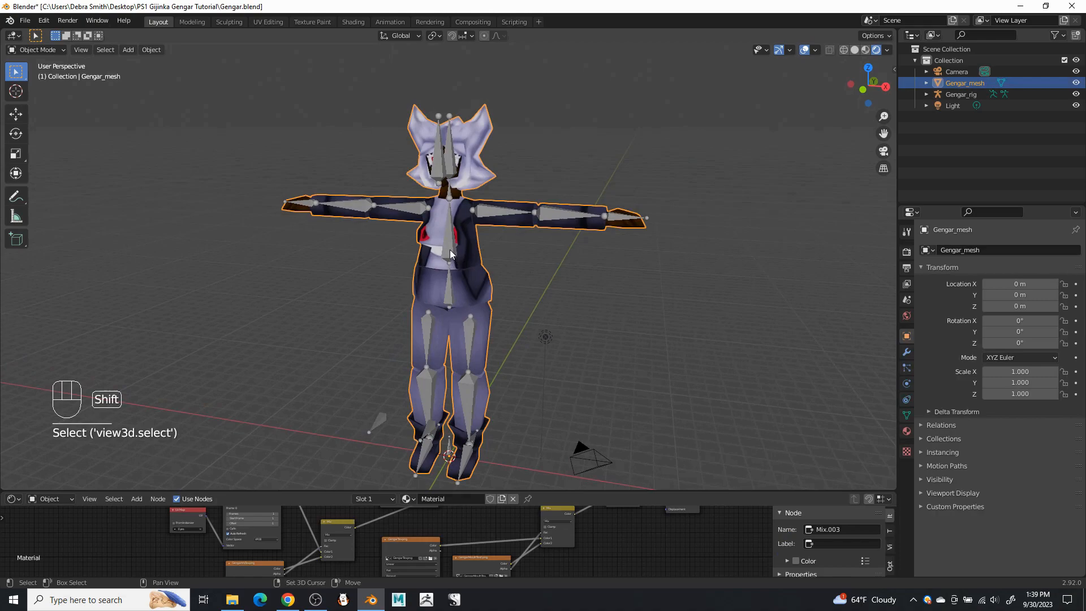
click(25, 21)
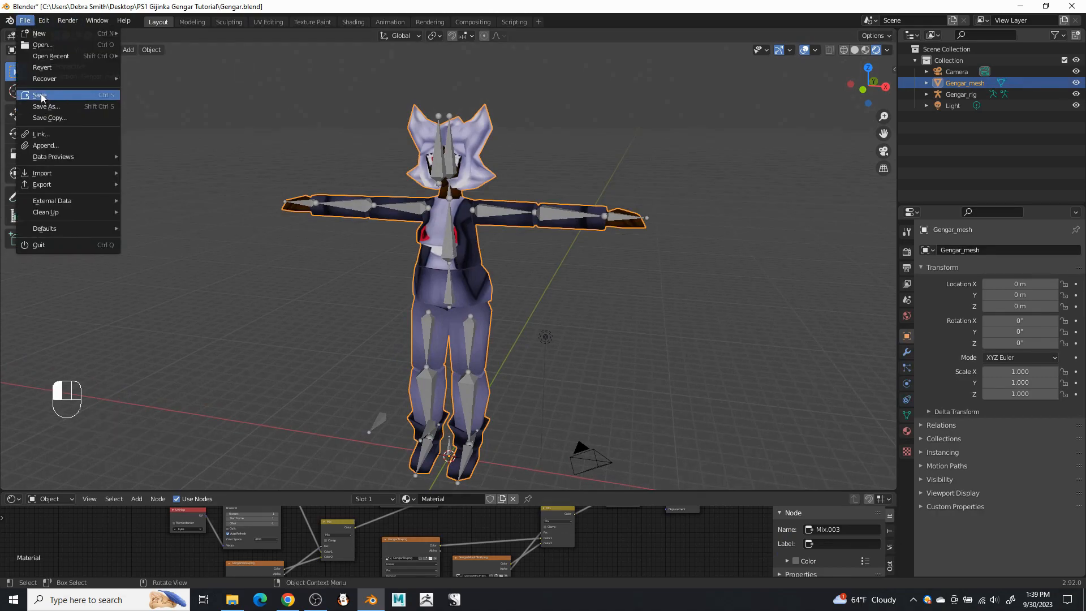
click(40, 95)
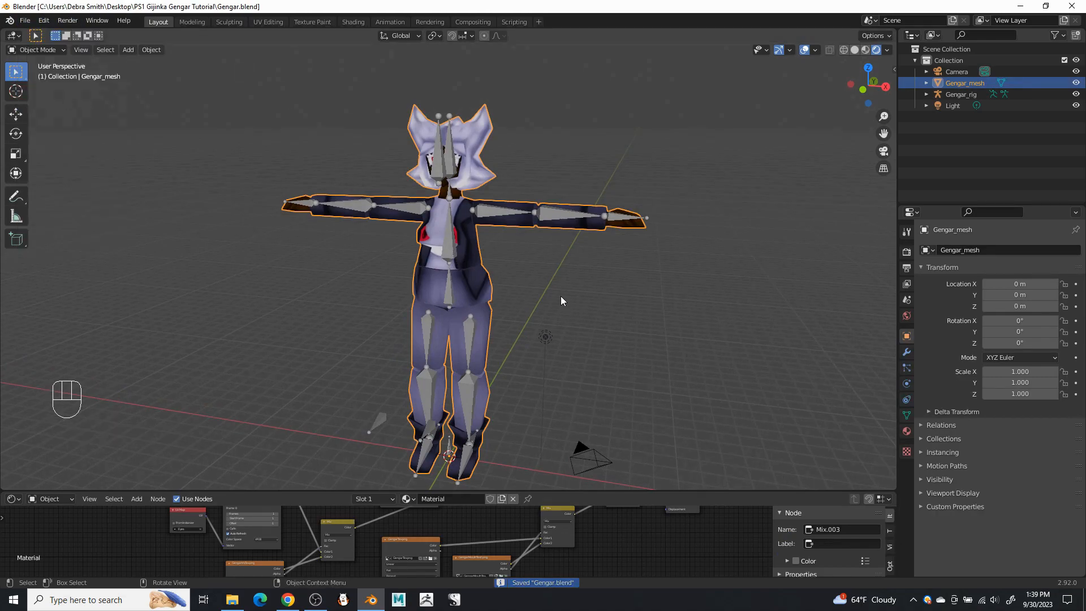
- Add Gengar_rig to the selection and parent Gengar_mesh to it using Armature Deform With Empty Groups
shift+click(448, 248)
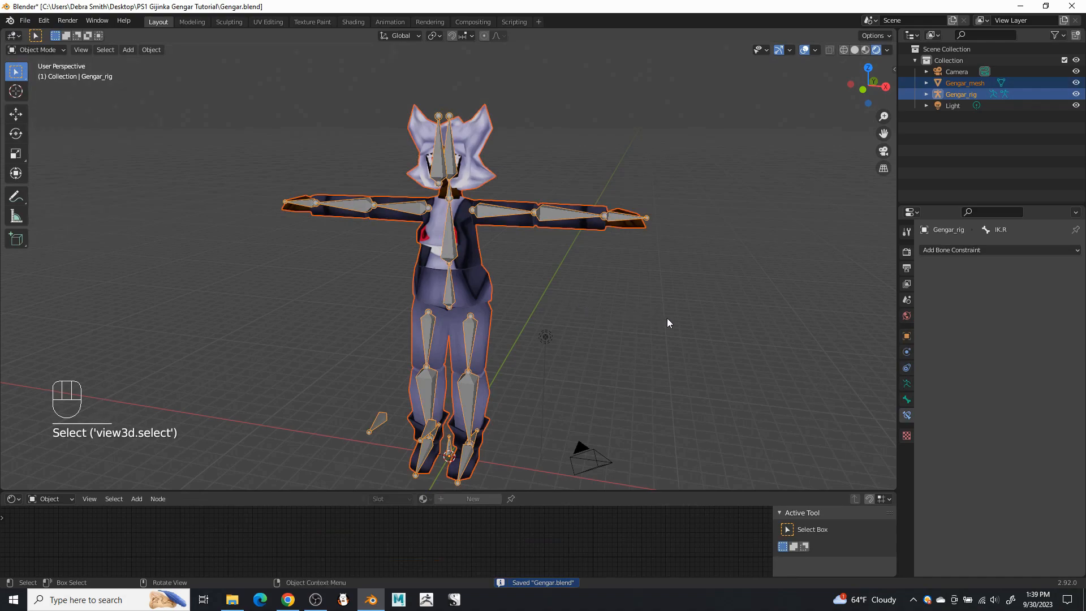
key(ctrl+p)
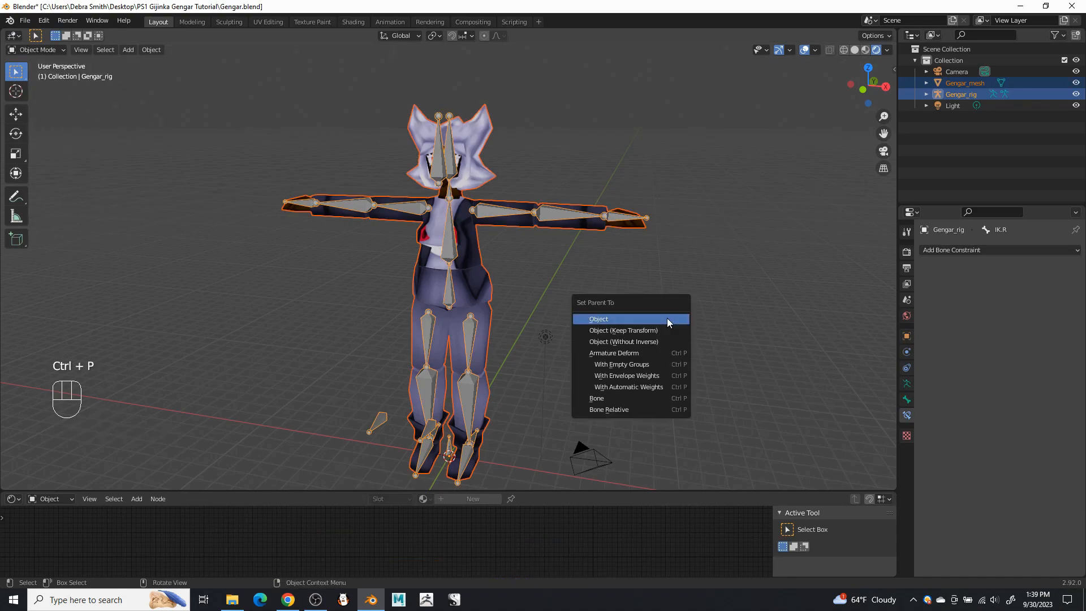
click(632, 365)
middle_drag(633, 365, 582, 327)
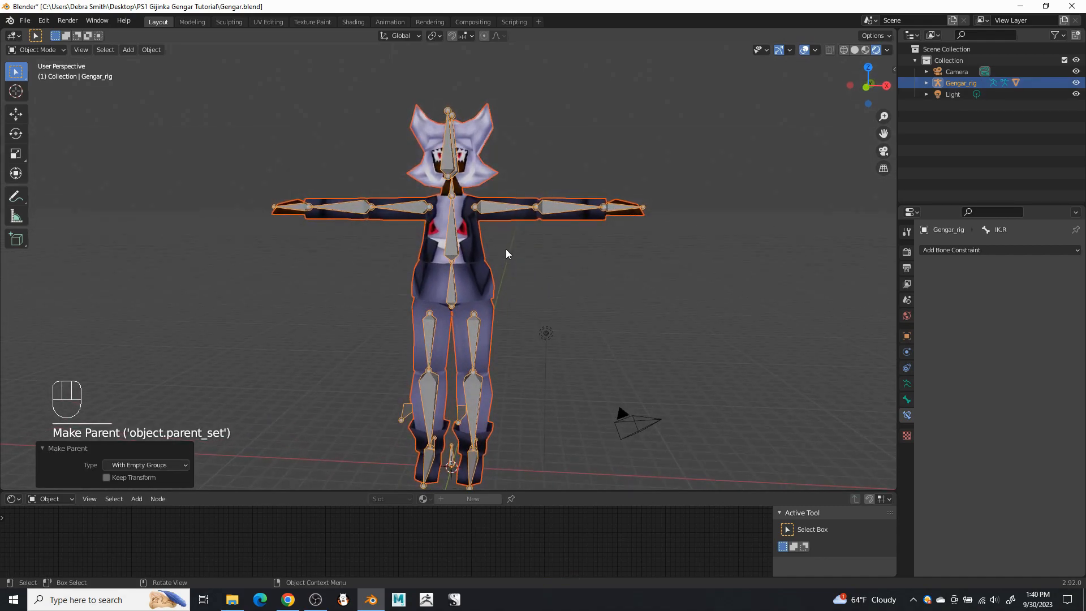
middle_drag(506, 252, 511, 256)
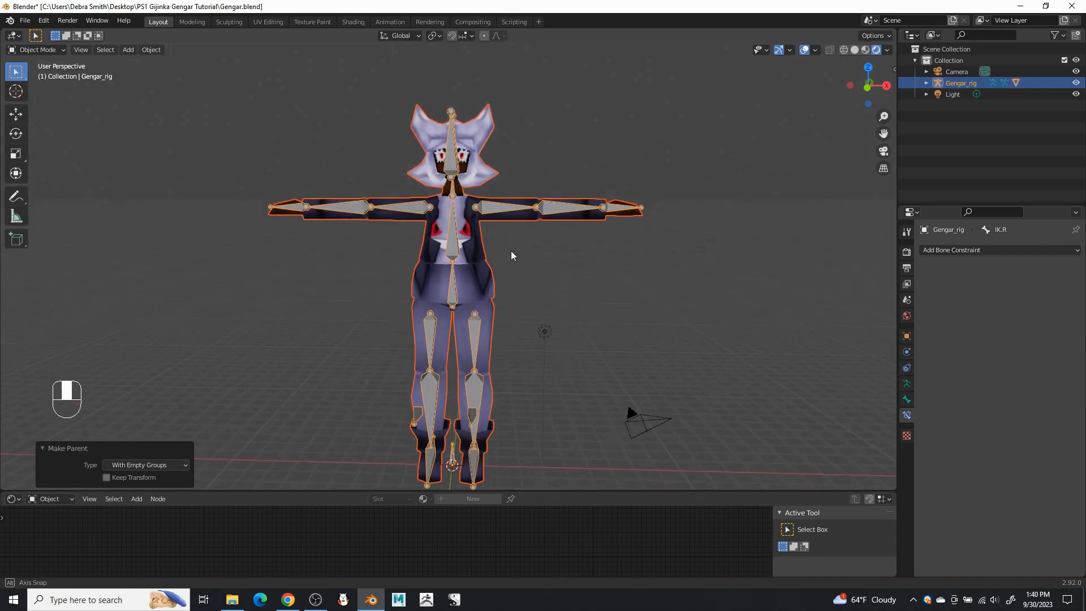
- Hide the Gengar_rig armature in the viewport and select the Gengar_mesh character
click(1075, 84)
middle_drag(628, 220, 619, 222)
click(436, 250)
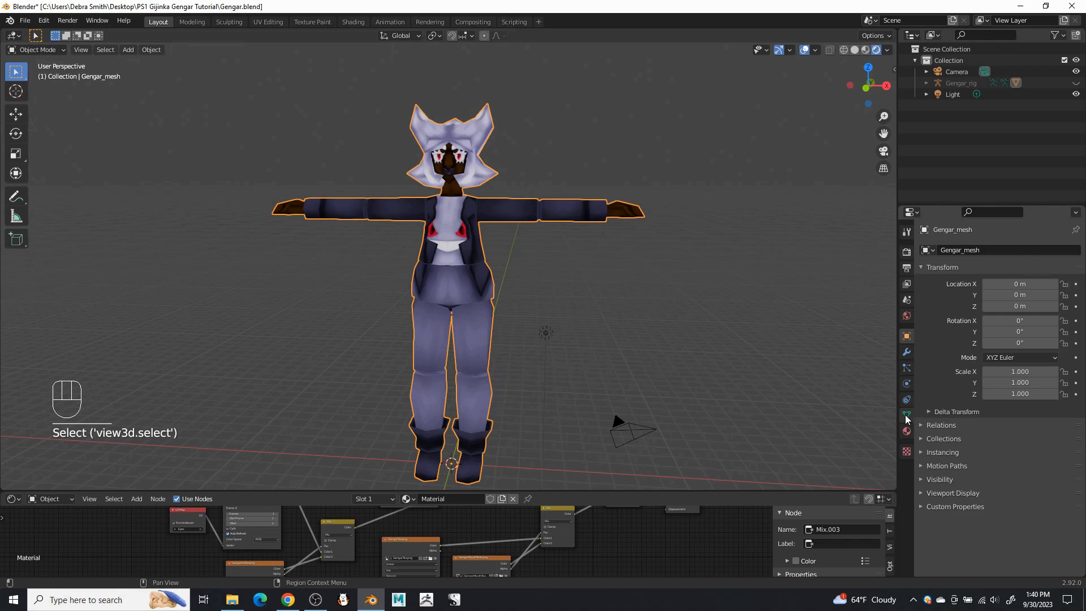
- Display Gengar_mesh's vertex groups and make the Pelvis group active
click(906, 415)
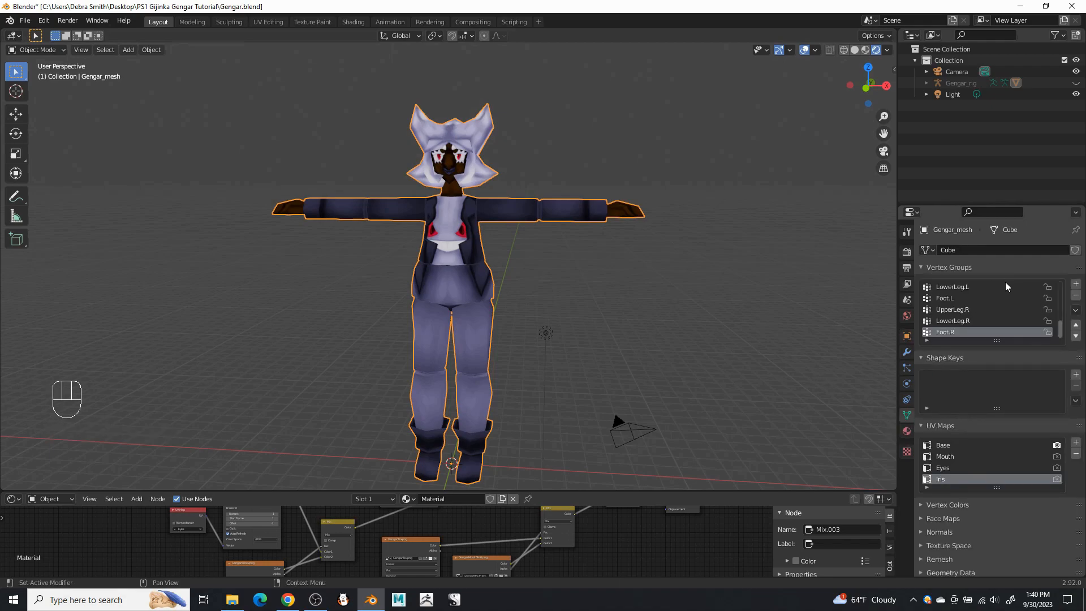
drag(1061, 330, 1057, 248)
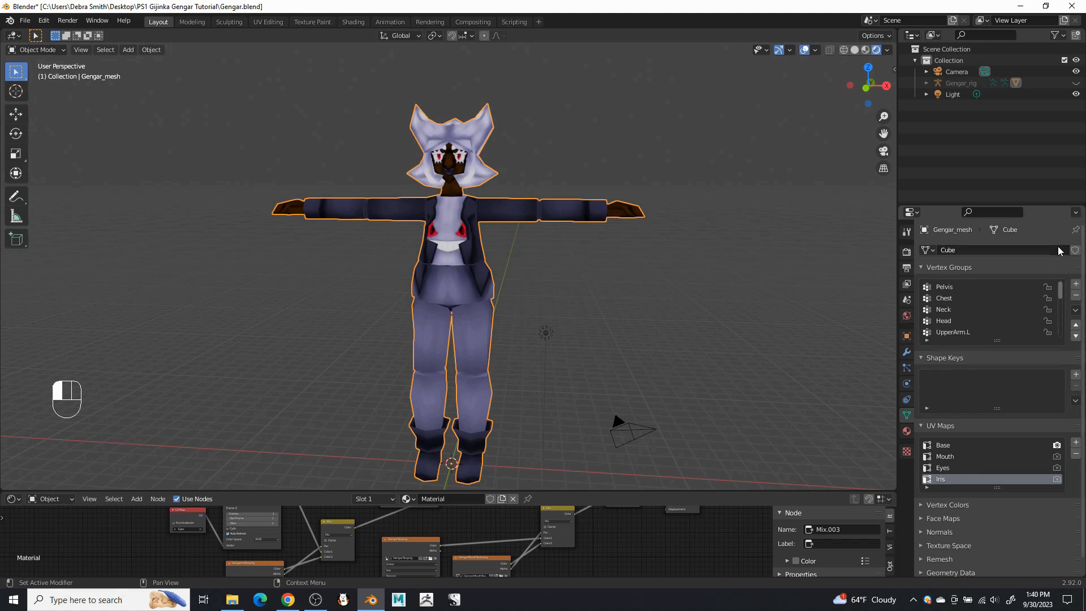
click(952, 288)
scroll(498, 351, down, 5)
scroll(512, 363, up, 5)
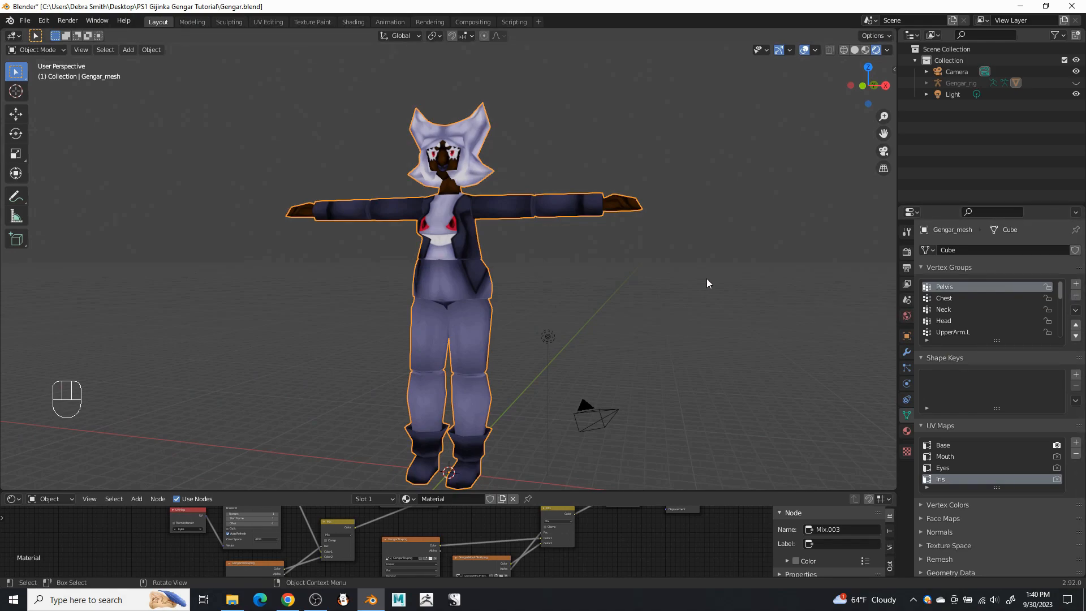
- Enter Edit Mode on Gengar_mesh, clear the selection and switch to edge select mode
middle_drag(604, 277, 620, 290)
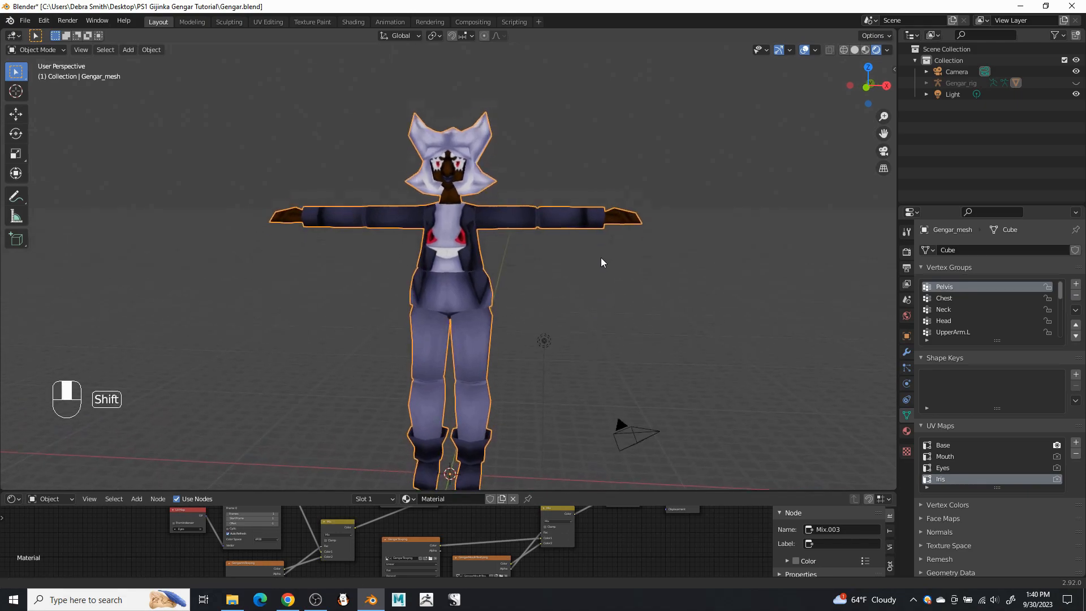
shift+middle_drag(601, 254, 598, 275)
scroll(588, 285, up, 1)
scroll(510, 315, up, 1)
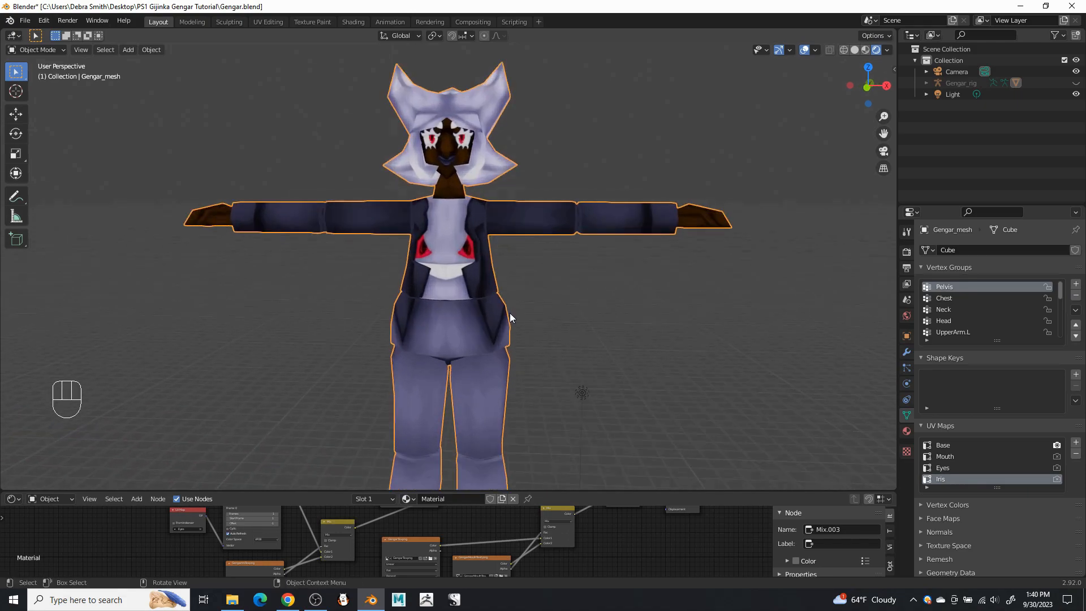
click(473, 328)
key(Tab)
drag(638, 335, 663, 320)
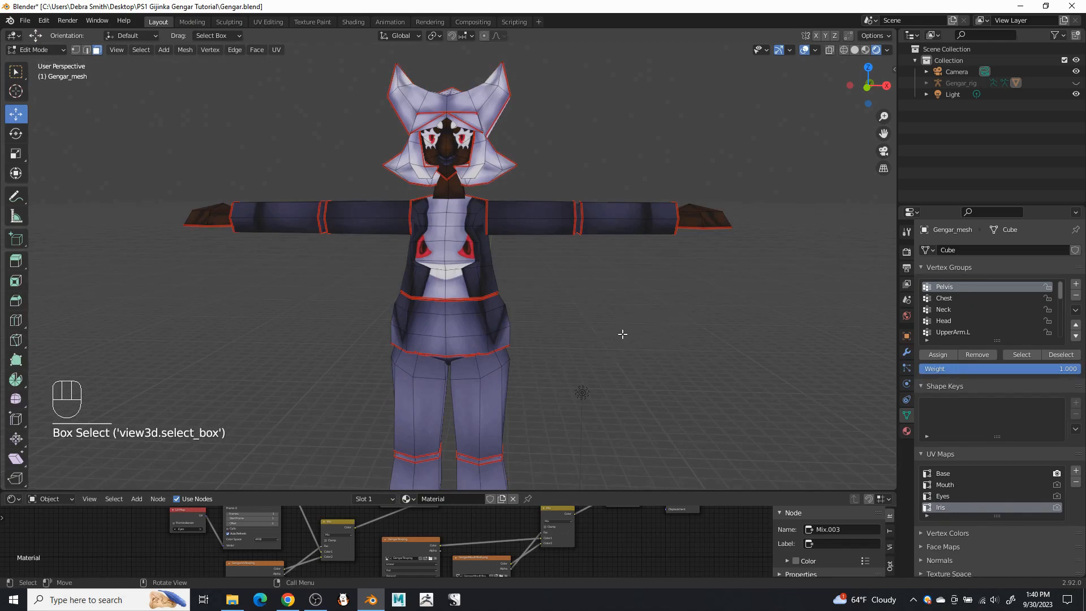
middle_drag(669, 316, 272, 202)
click(86, 51)
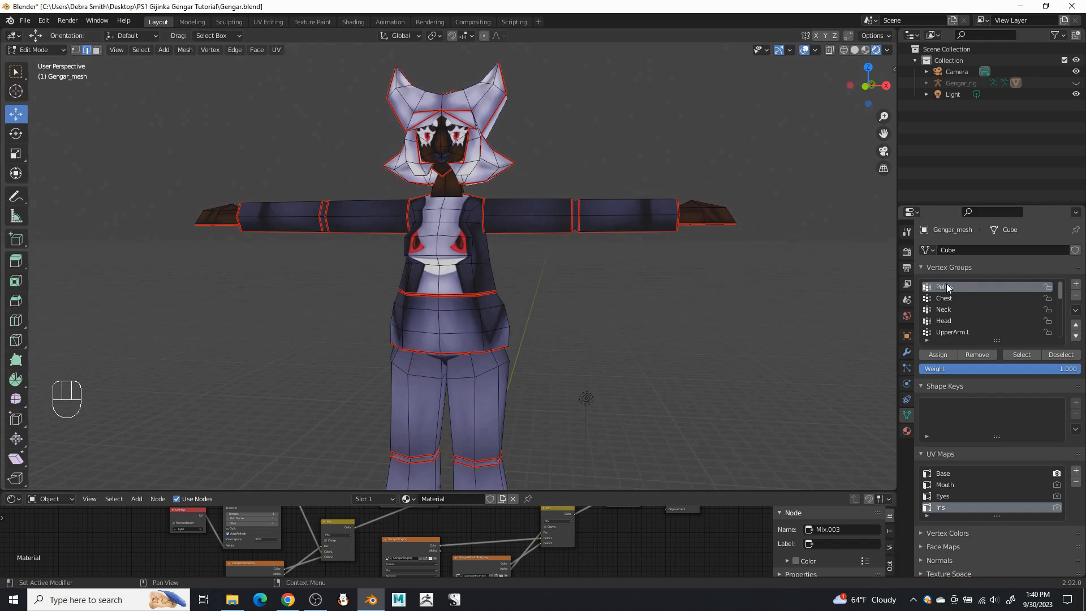
- Select the linked hip section of the mesh, assign it to the Pelvis vertex group and deselect it
key(l)
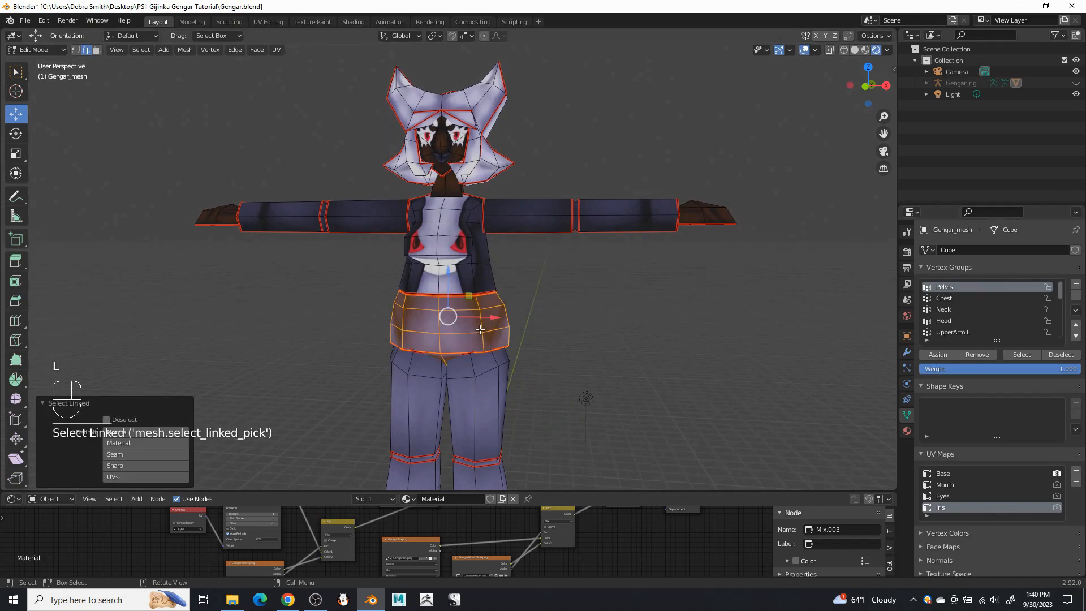
middle_drag(480, 330, 467, 321)
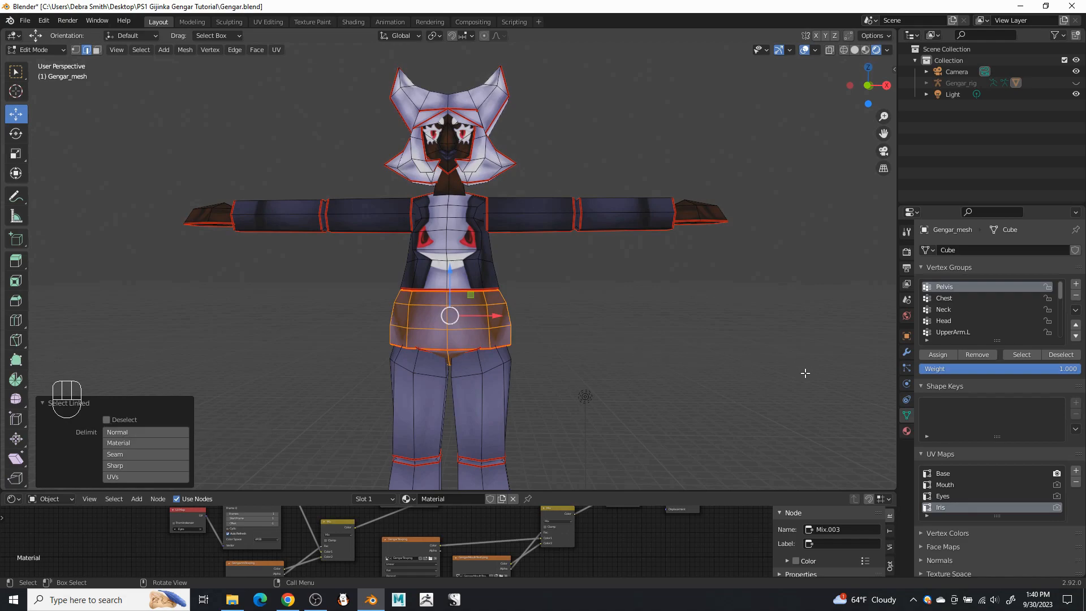
click(936, 357)
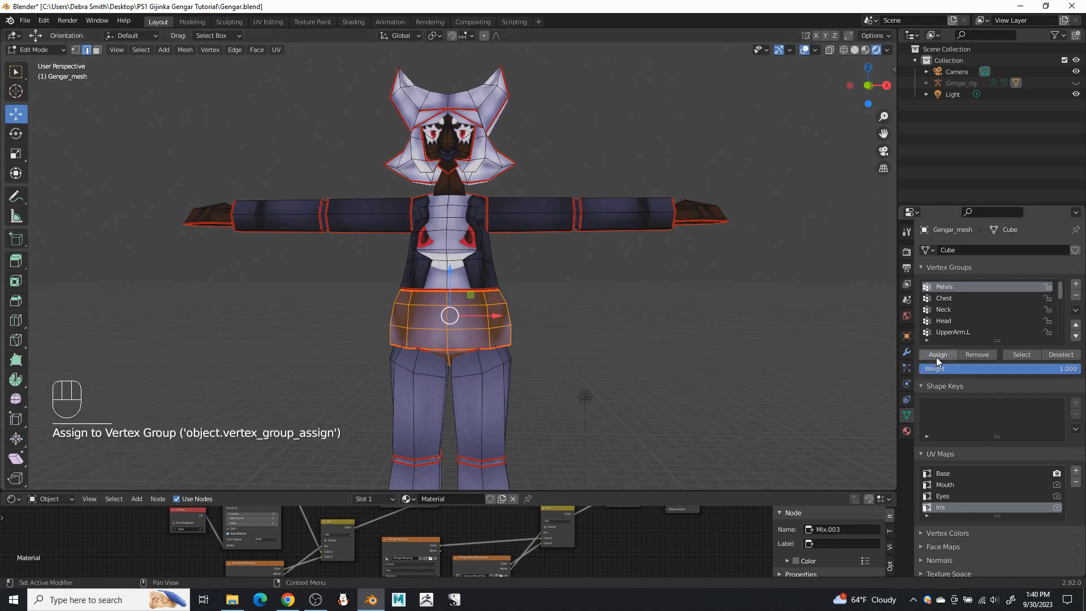
shift+middle_drag(670, 308, 625, 351)
click(605, 349)
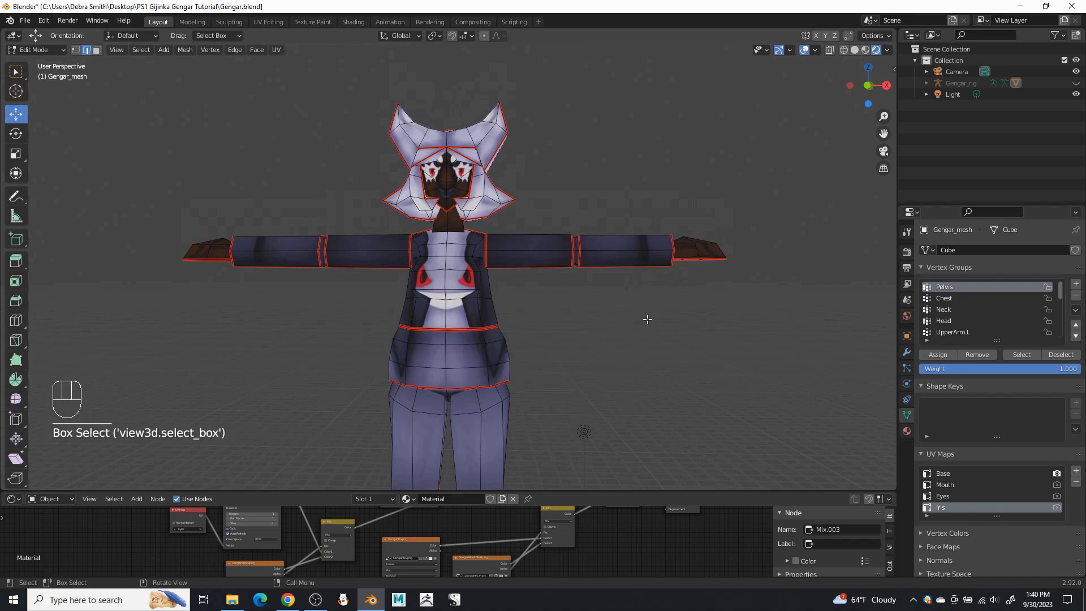
- Assign the linked torso piece to the Chest vertex group and the neck piece to the Neck group, deselecting after each
click(966, 298)
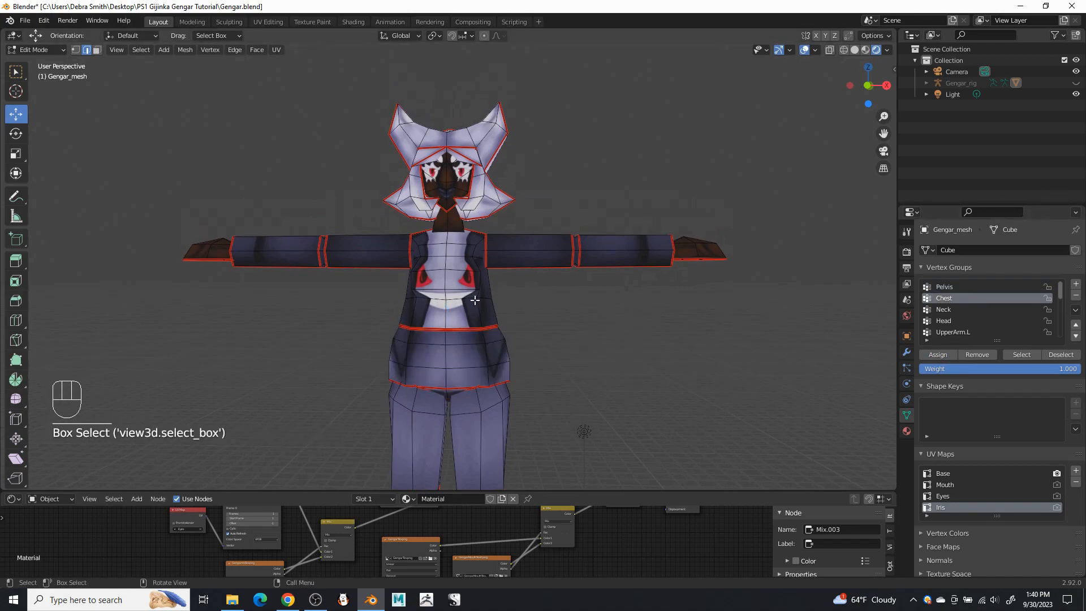
key(l)
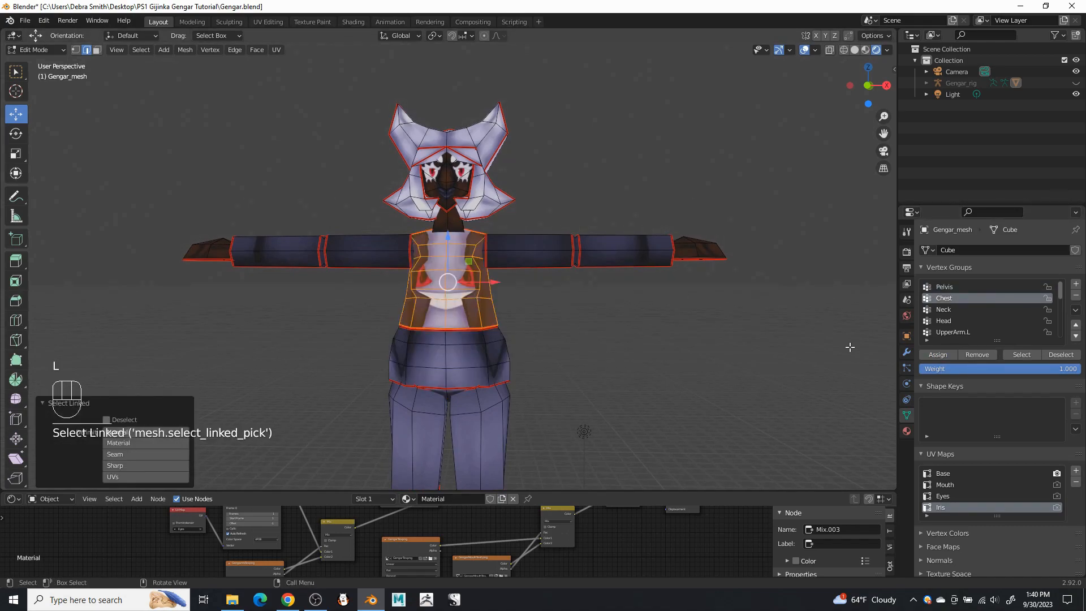
click(937, 354)
click(597, 347)
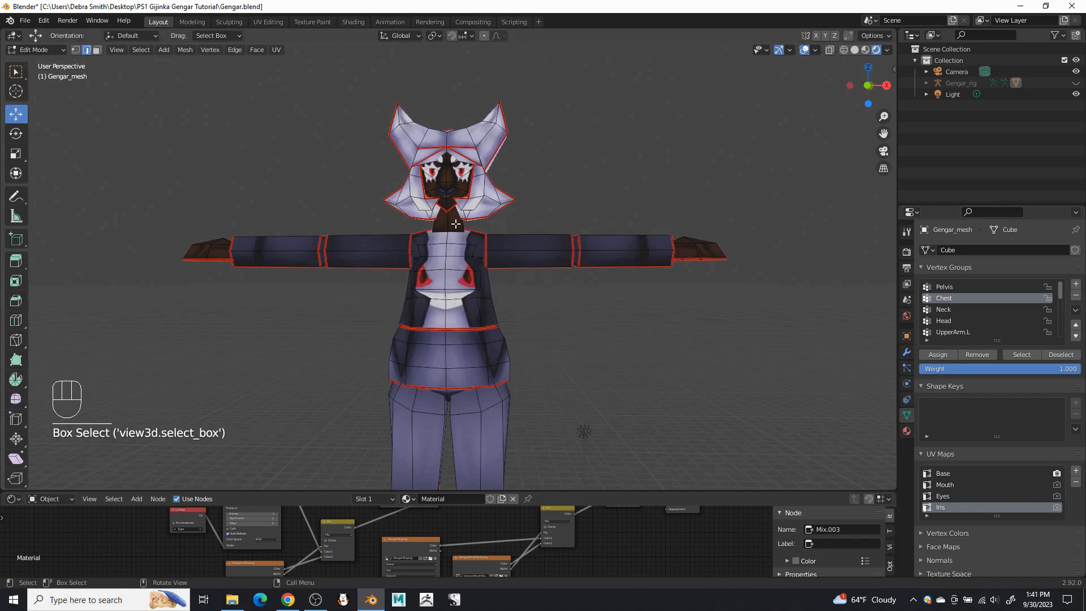
key(l)
click(948, 311)
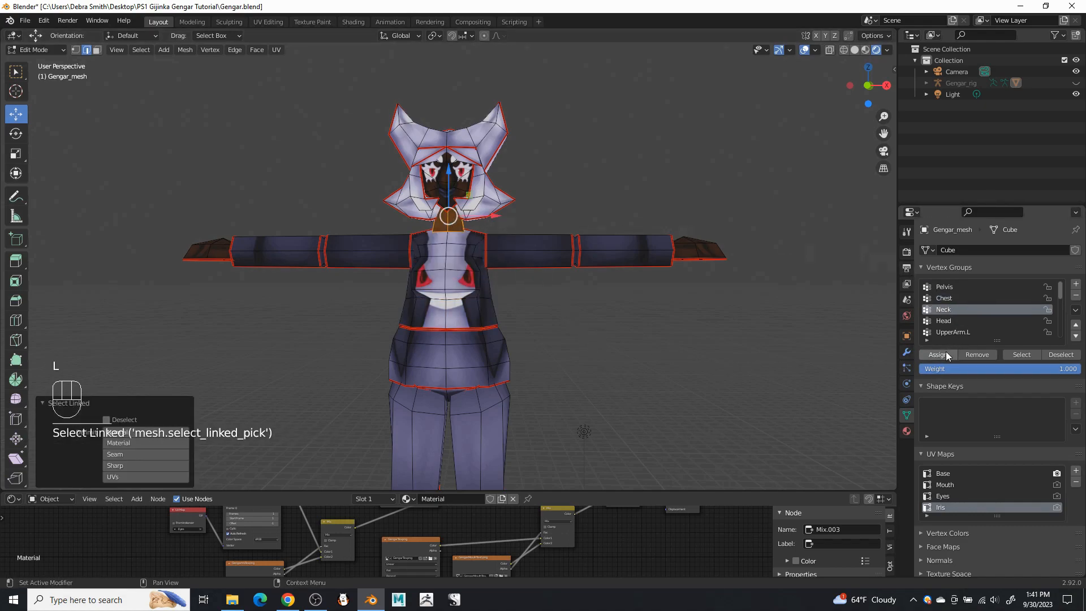
click(937, 354)
click(493, 179)
- Select the linked hair and face pieces together, assign them to the Head vertex group and deselect them
key(l)
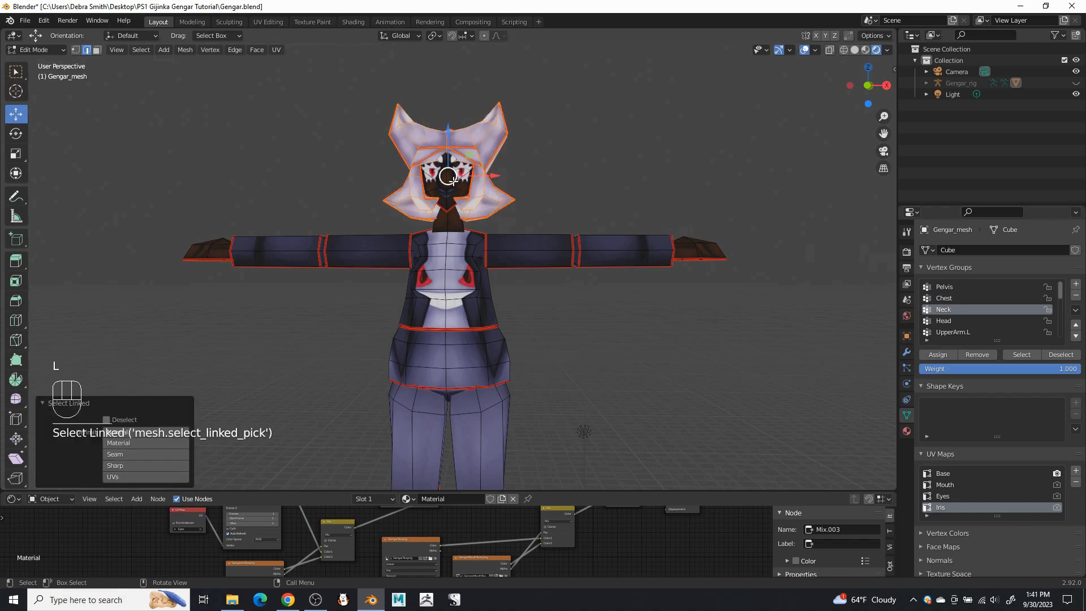
key(l)
click(955, 321)
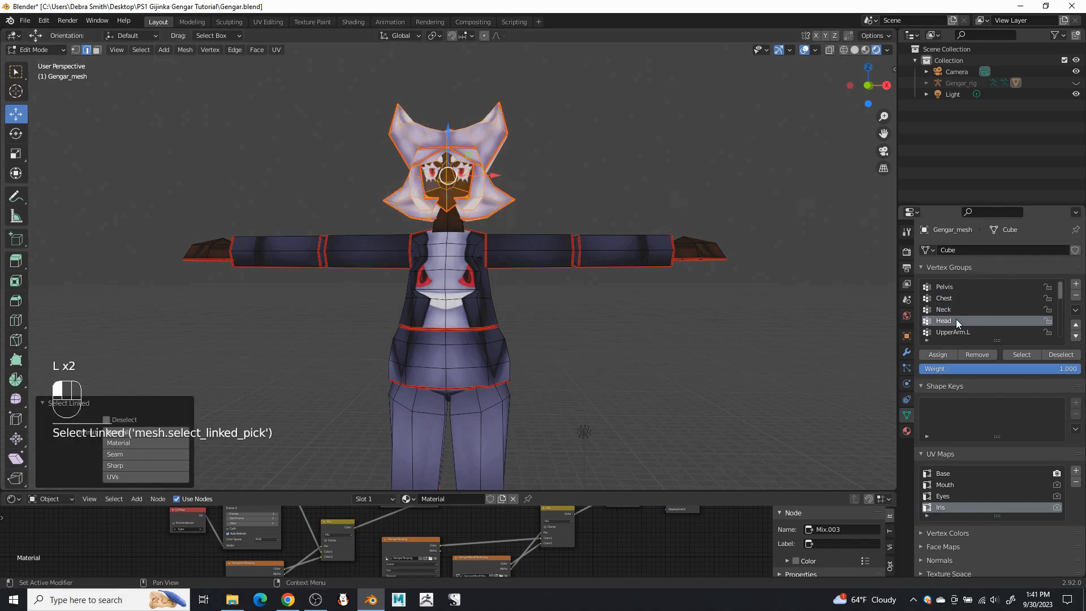
click(945, 355)
scroll(995, 311, down, 2)
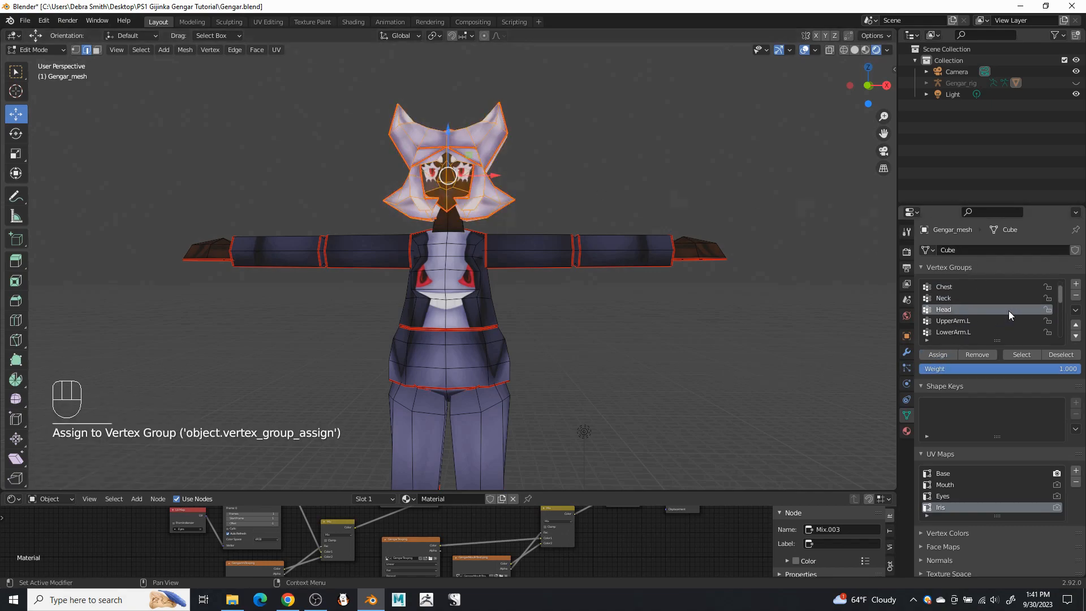
click(652, 338)
- Assign the character's left upper arm to the UpperArm.L vertex group and its left forearm to LowerArm.L, deselecting after each
key(l)
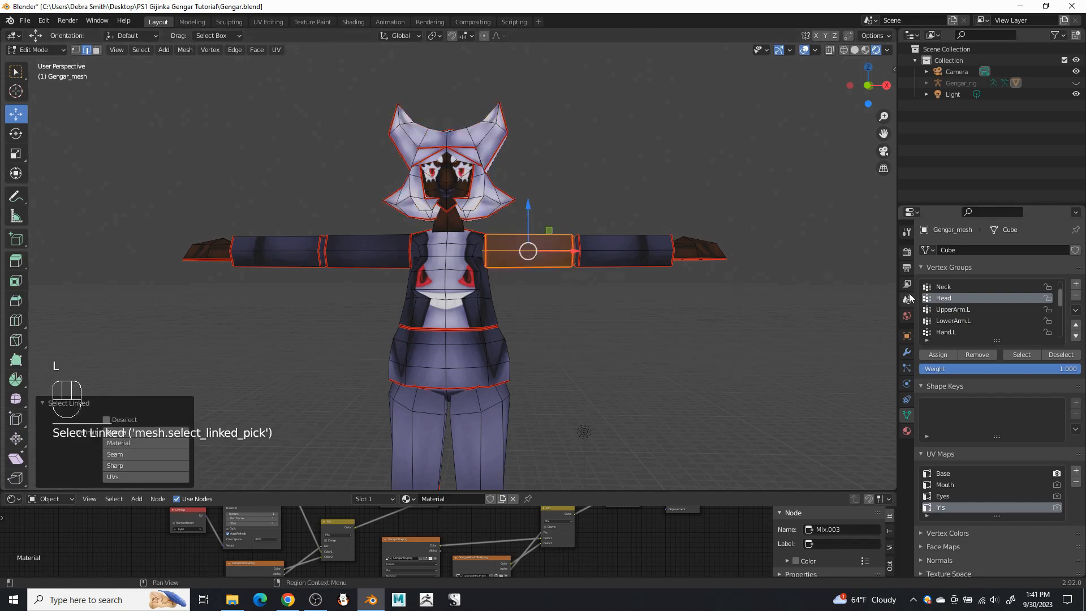
click(950, 310)
click(928, 356)
click(622, 283)
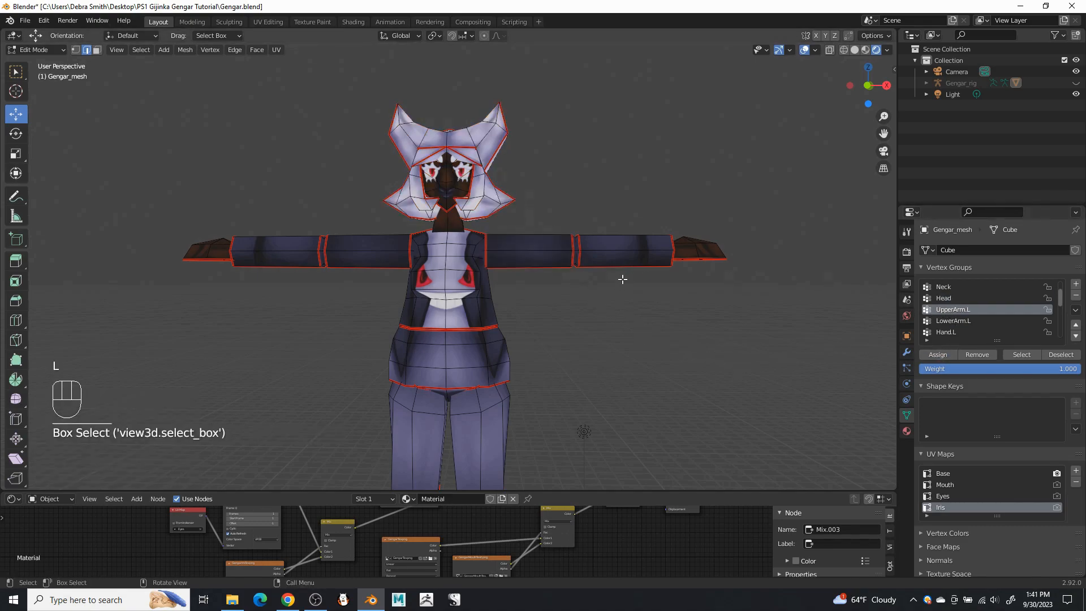
key(l)
click(961, 321)
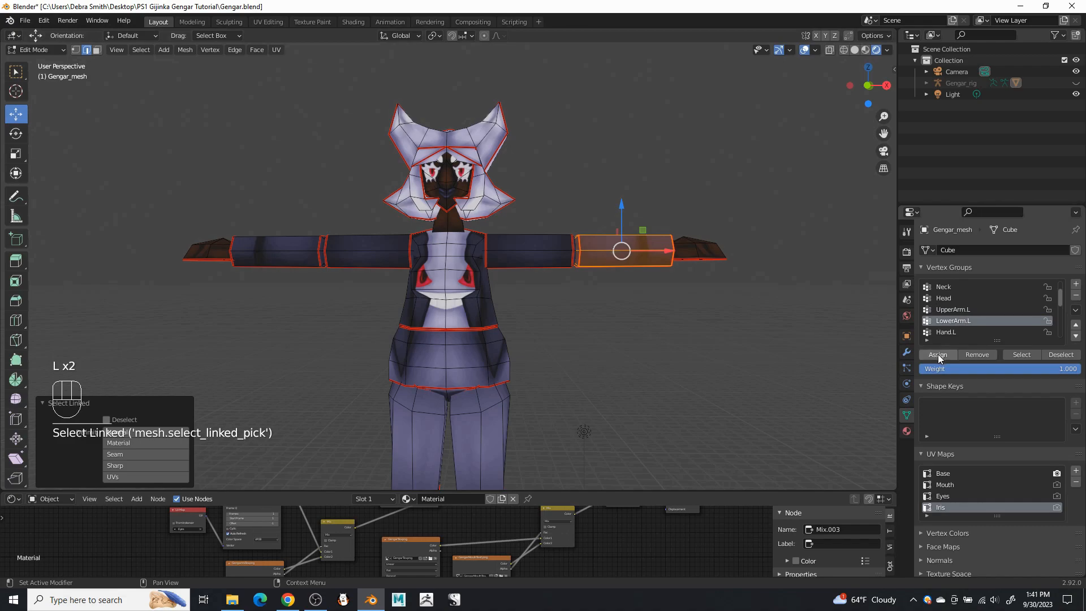
click(937, 355)
click(717, 317)
- Assign the character's linked left hand geometry to the Hand.L vertex group and deselect it
key(l)
click(955, 333)
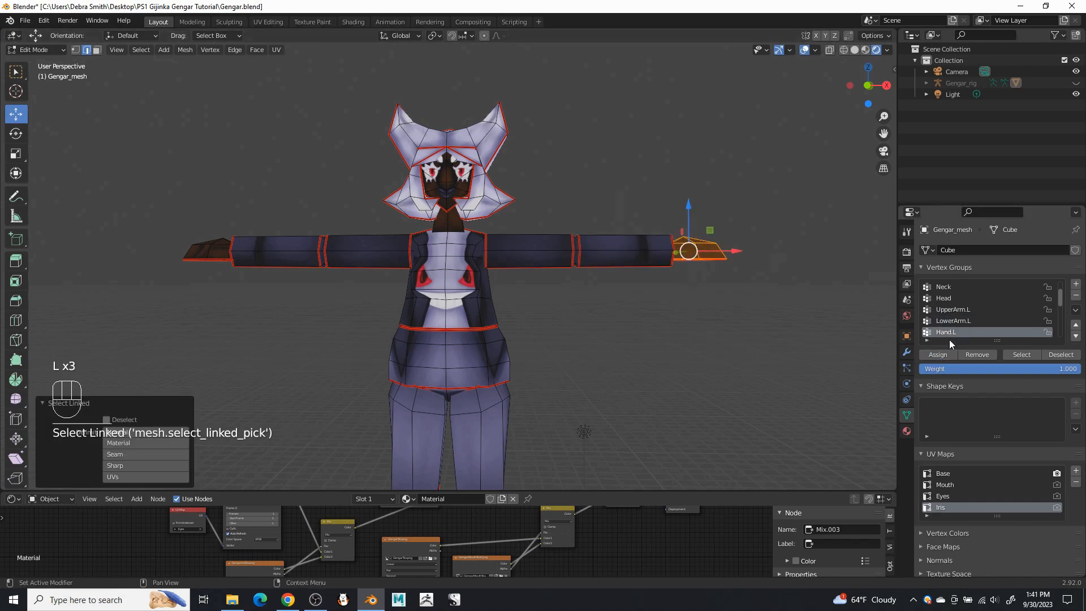
click(940, 359)
scroll(981, 320, down, 3)
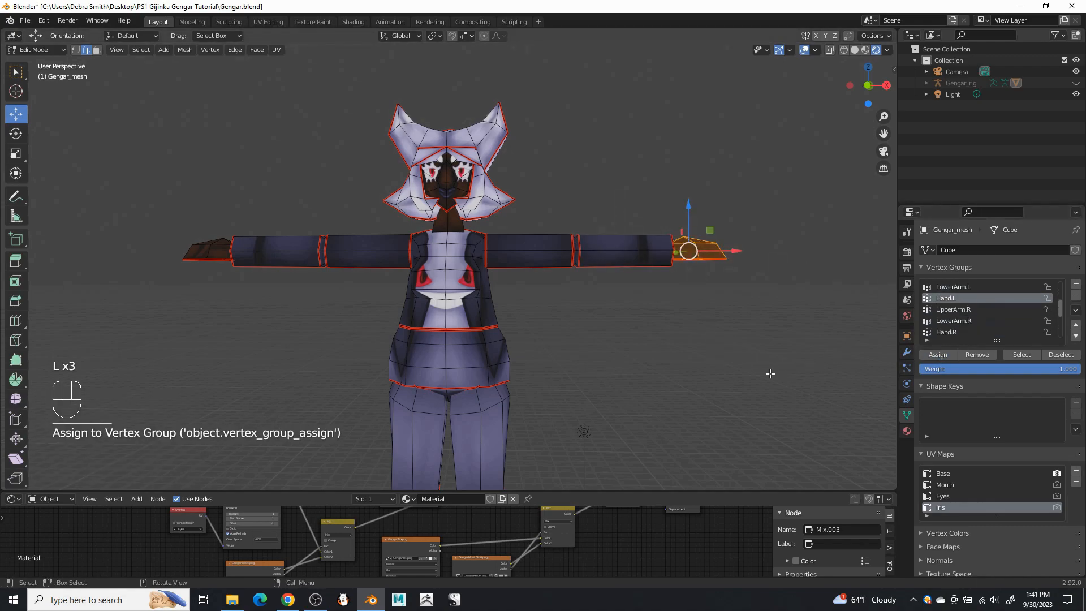
click(732, 375)
- Assign the character's right upper arm to the UpperArm.R vertex group and its right forearm to LowerArm.R, deselecting after each
key(l)
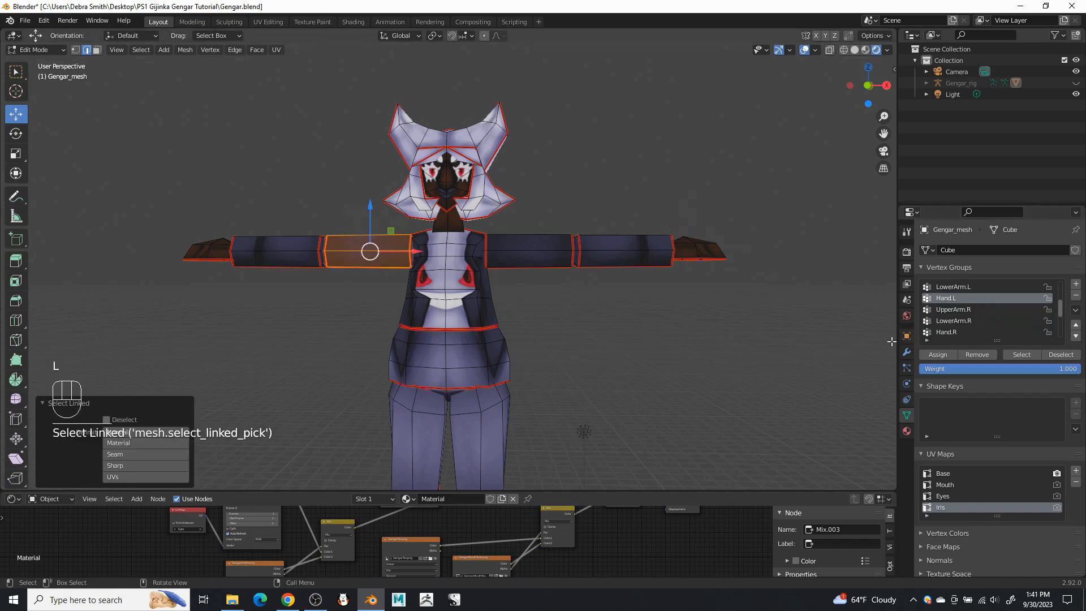
click(953, 310)
click(937, 355)
click(727, 355)
key(l)
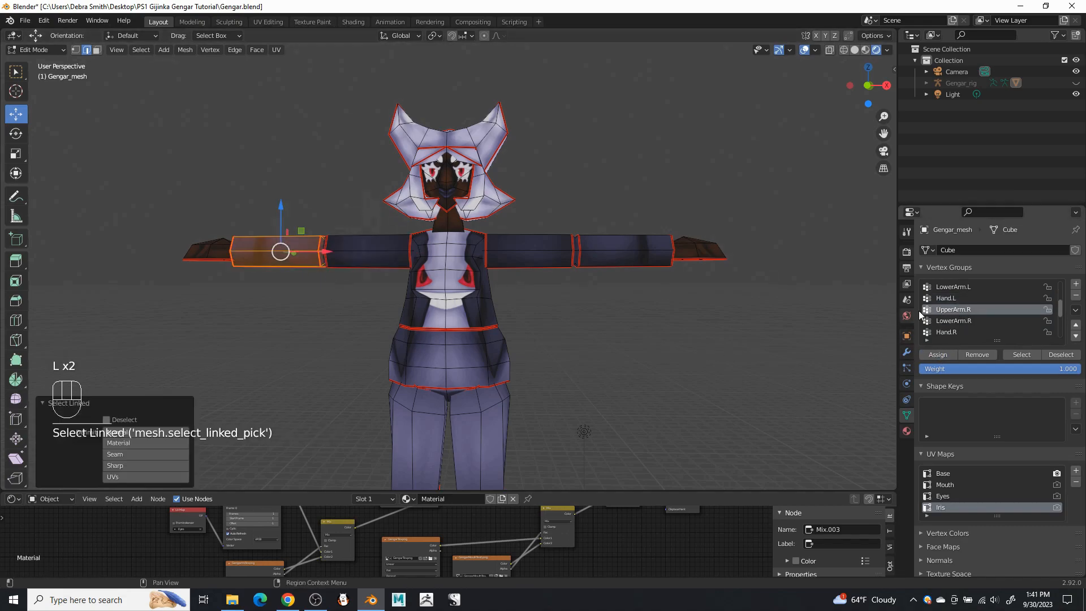
click(954, 321)
click(938, 354)
click(390, 334)
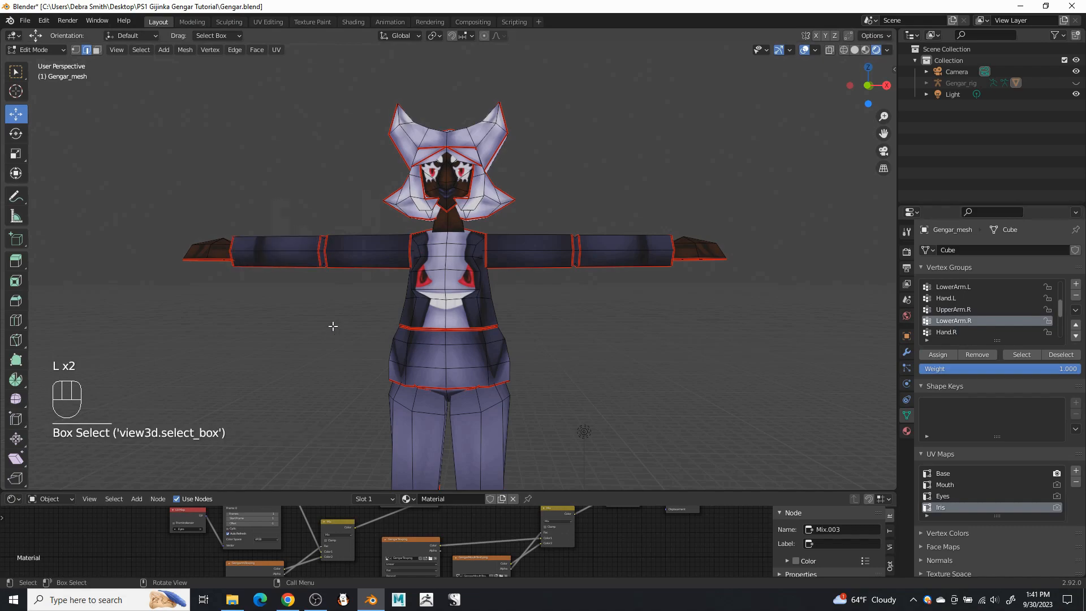
- Assign the character's linked right hand geometry to the Hand.R vertex group and deselect it
key(l)
click(953, 332)
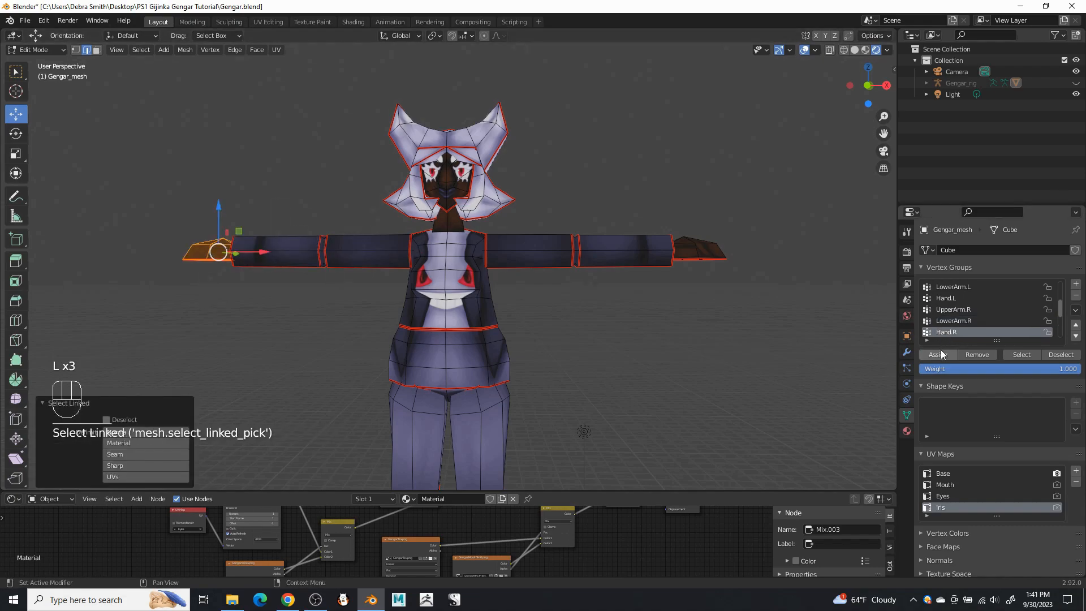
click(937, 355)
scroll(985, 296, down, 4)
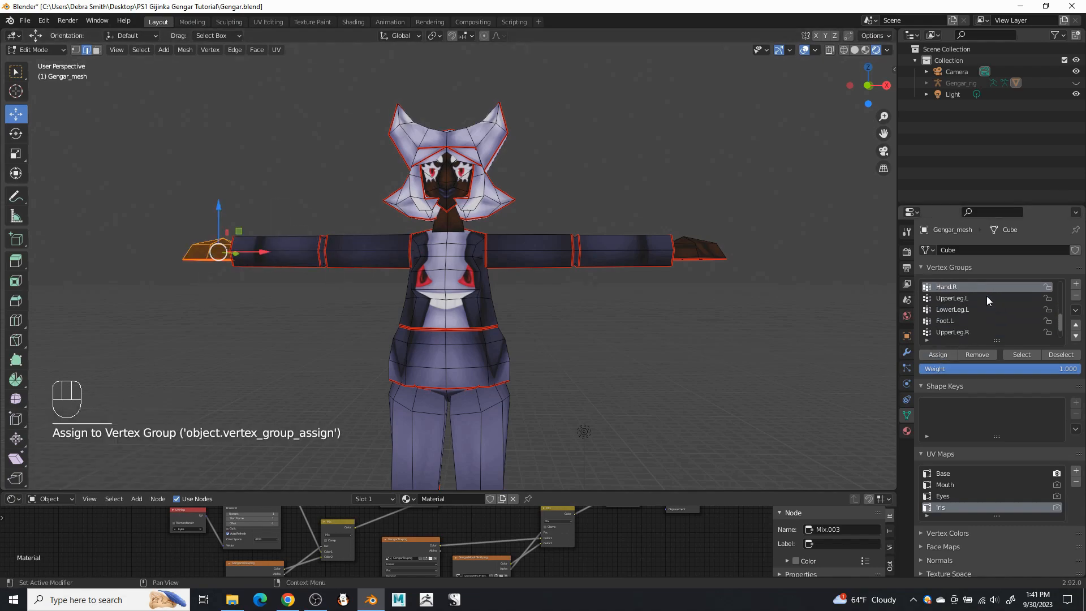
scroll(986, 297, down, 1)
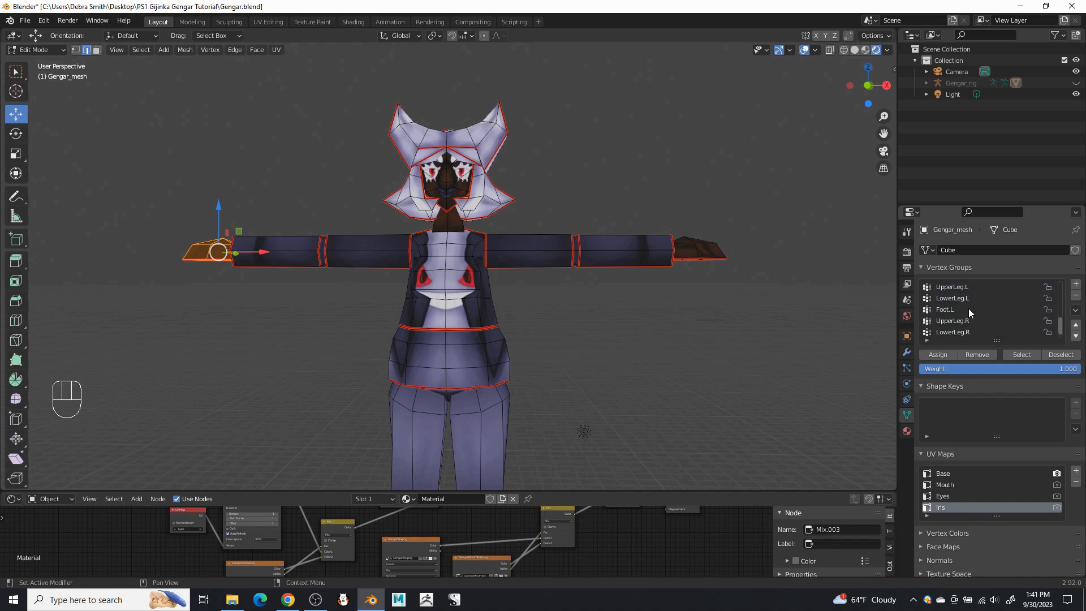
click(629, 382)
- Assign the character's left thigh to the UpperLeg.L vertex group and its left shin with boot cuff to LowerLeg.L, deselecting after each
shift+middle_drag(629, 383, 481, 273)
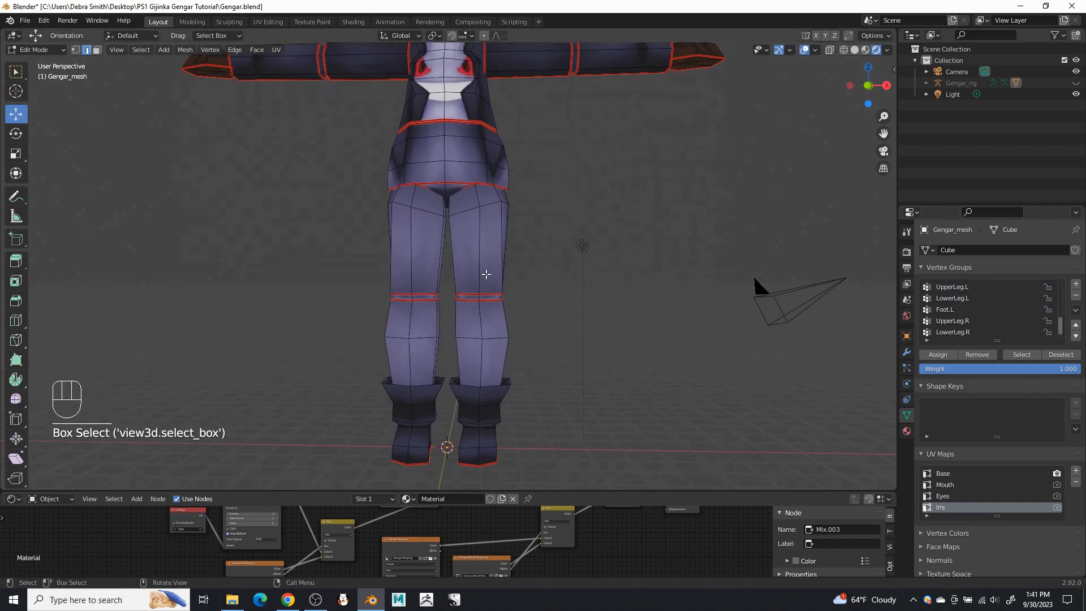
key(l)
click(954, 286)
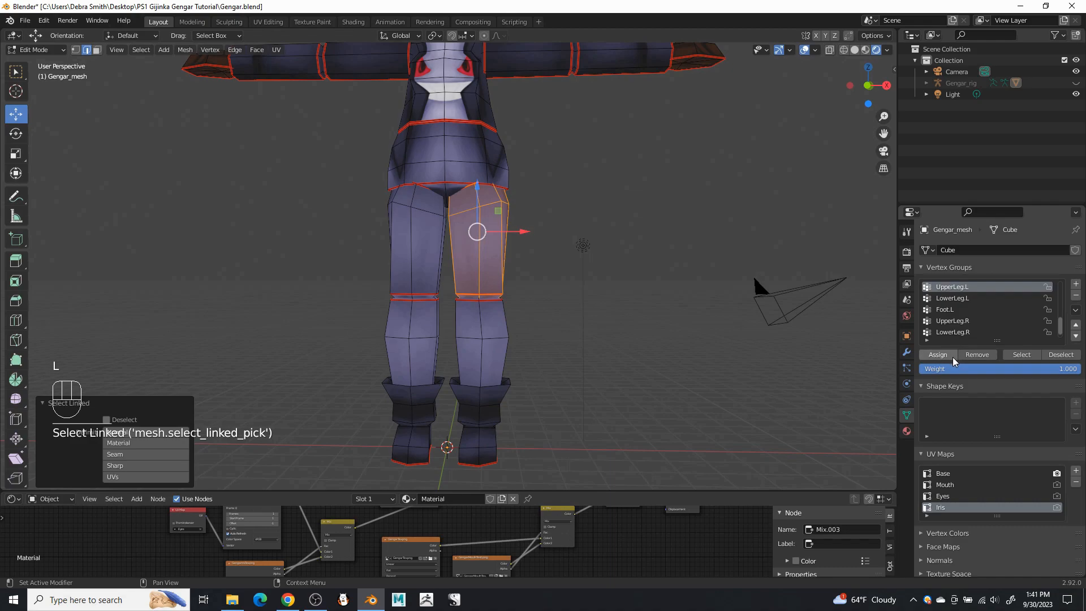
click(953, 355)
click(594, 339)
key(l)
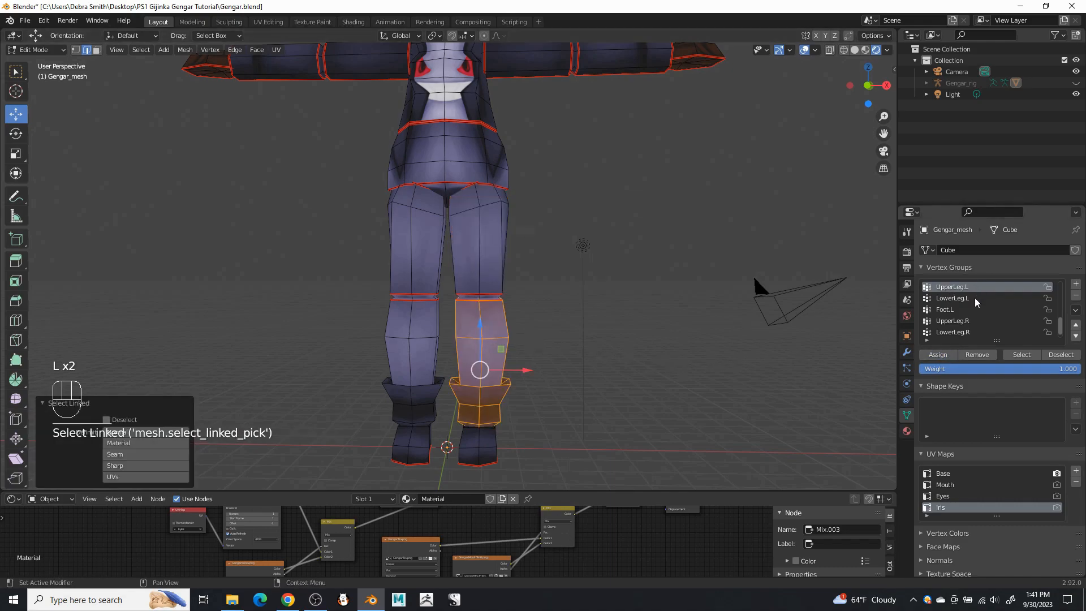
click(961, 298)
click(938, 354)
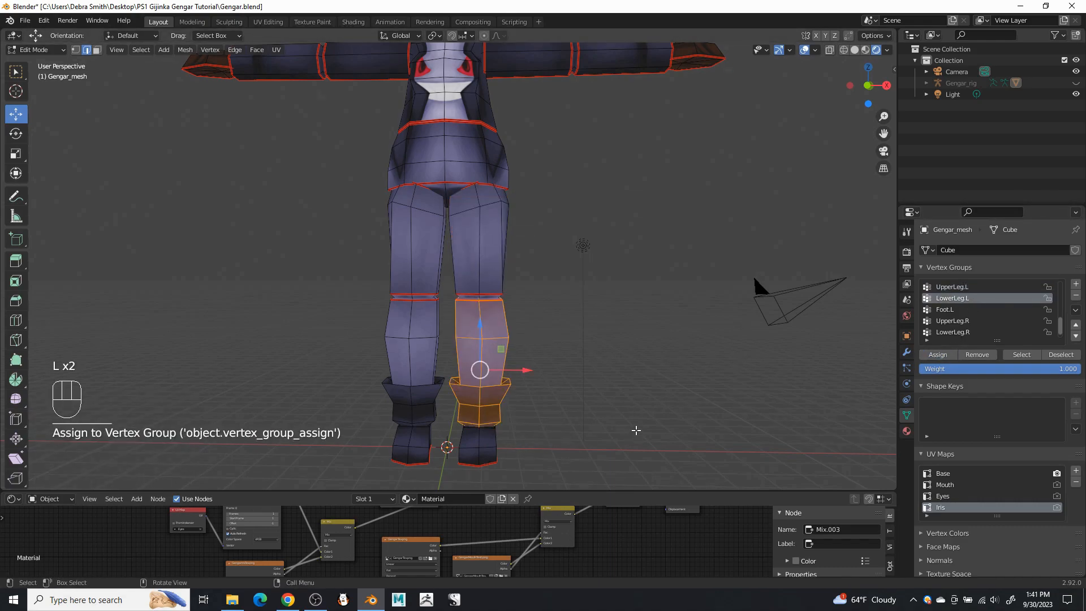
click(529, 449)
- Select the character's linked left foot geometry and assign it to the Foot.L vertex group
key(l)
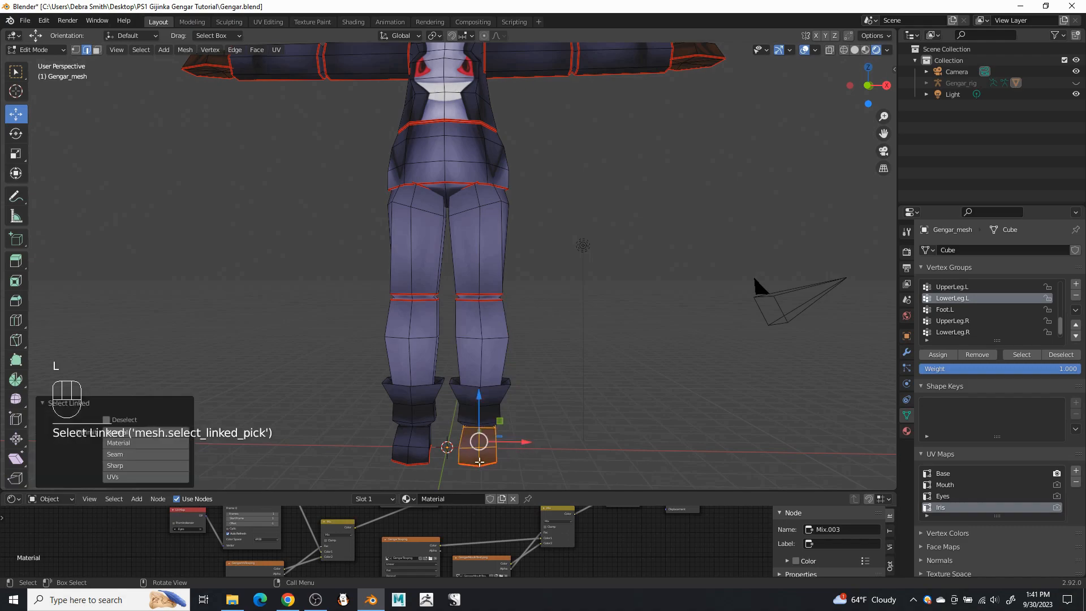
click(947, 310)
click(937, 354)
scroll(961, 317, down, 1)
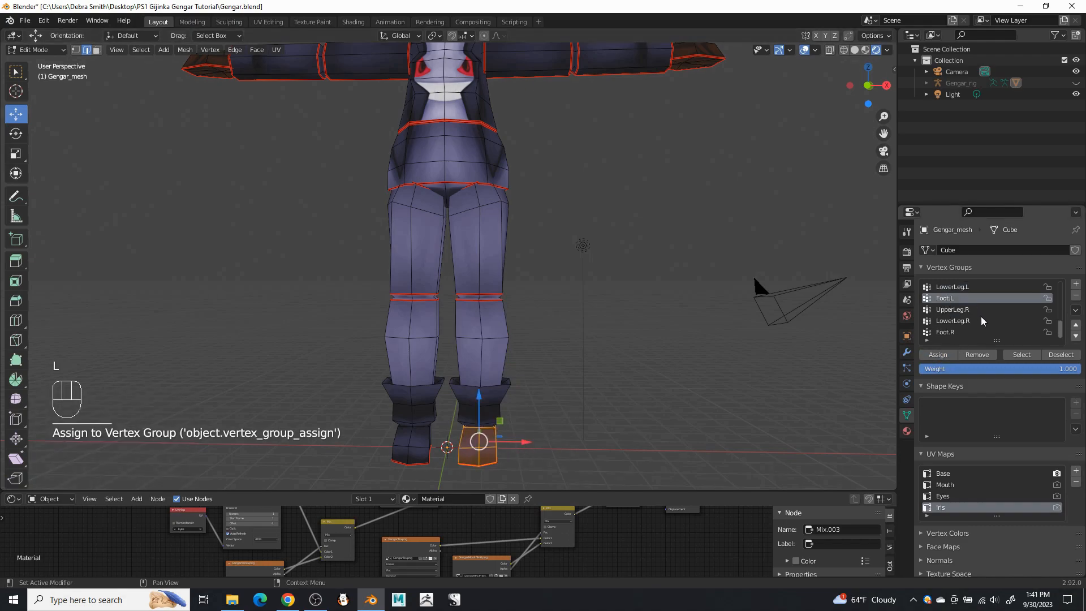
- Assign the character's right thigh to the UpperLeg.R vertex group and its right shin with boot cuff to LowerLeg.R, deselecting after each
click(497, 304)
key(l)
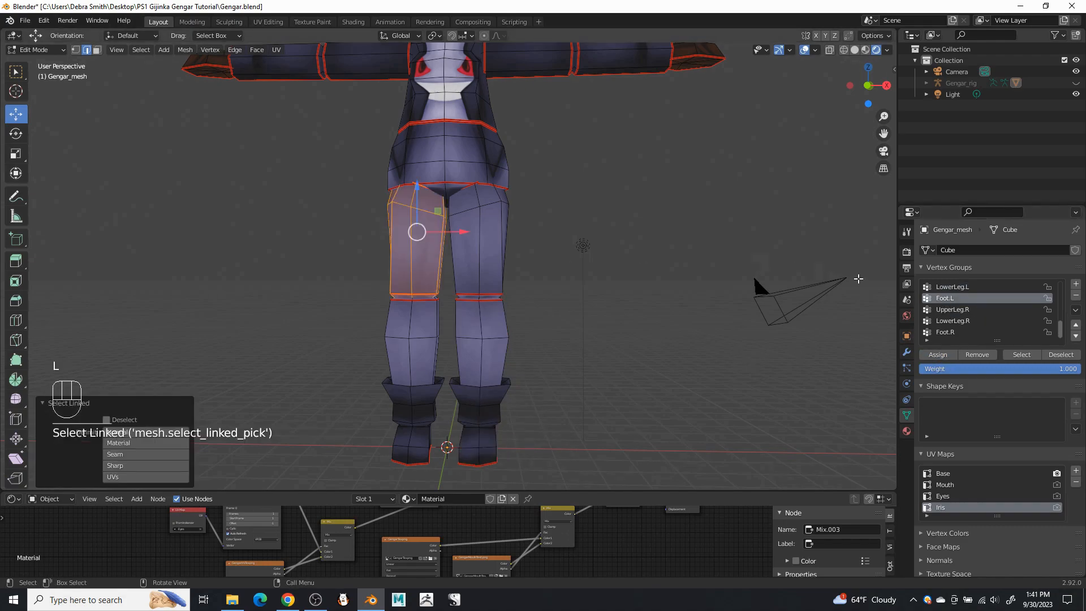
click(952, 309)
click(936, 355)
click(709, 394)
key(l)
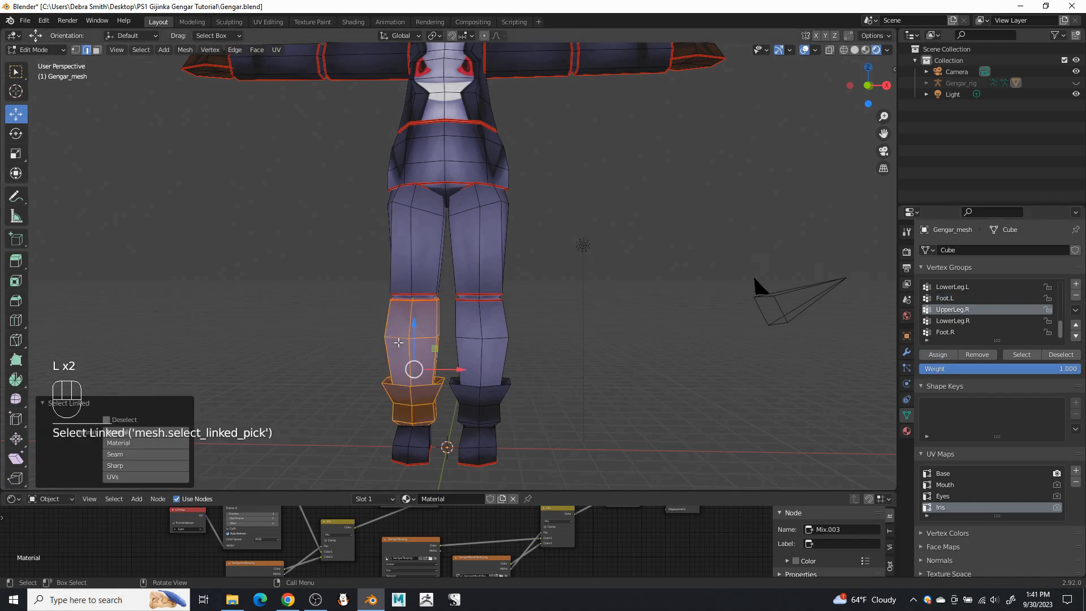
click(954, 321)
click(938, 354)
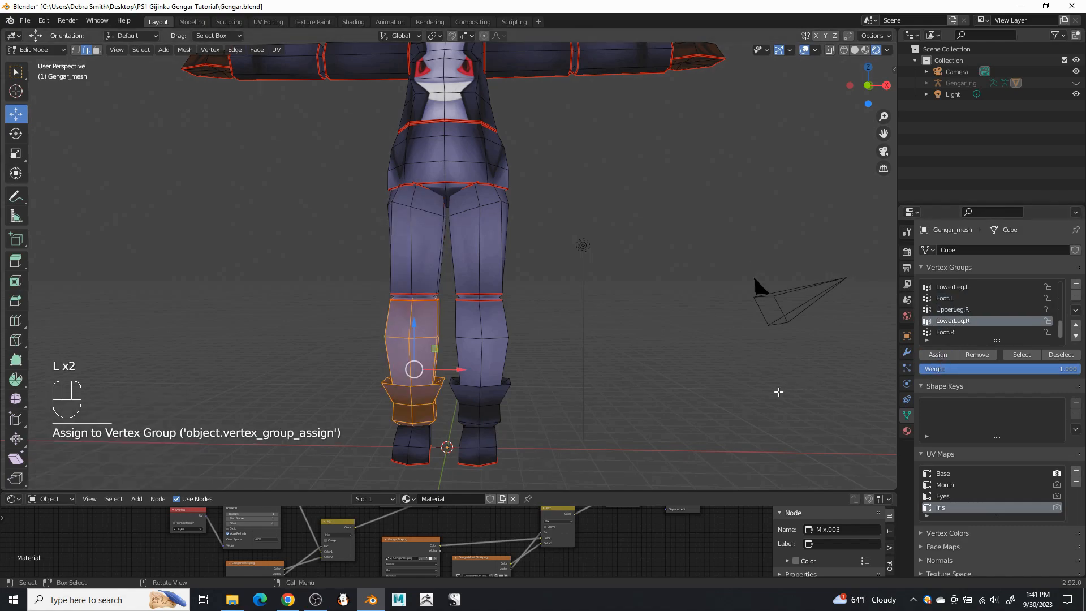
click(446, 452)
- Assign the character's linked right foot geometry to the Foot.R vertex group and deselect it
key(l)
click(950, 332)
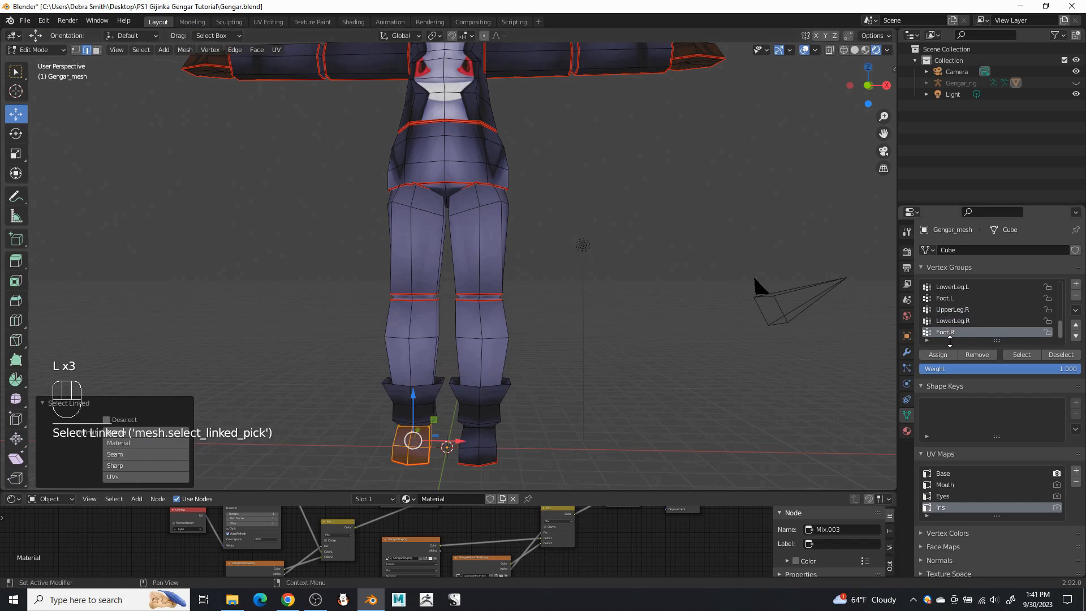
click(943, 354)
click(664, 381)
- Return Gengar_mesh to Object Mode, unhide Gengar_rig, and switch the rig to Pose Mode
scroll(628, 329, down, 3)
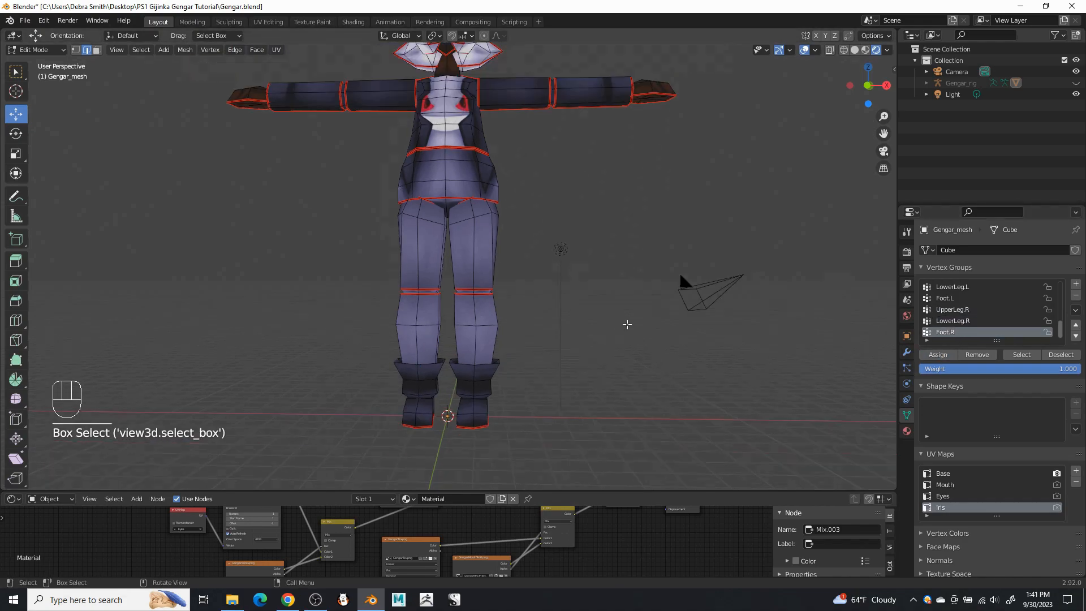
shift+scroll(633, 315, up, 3)
middle_drag(649, 349, 557, 232)
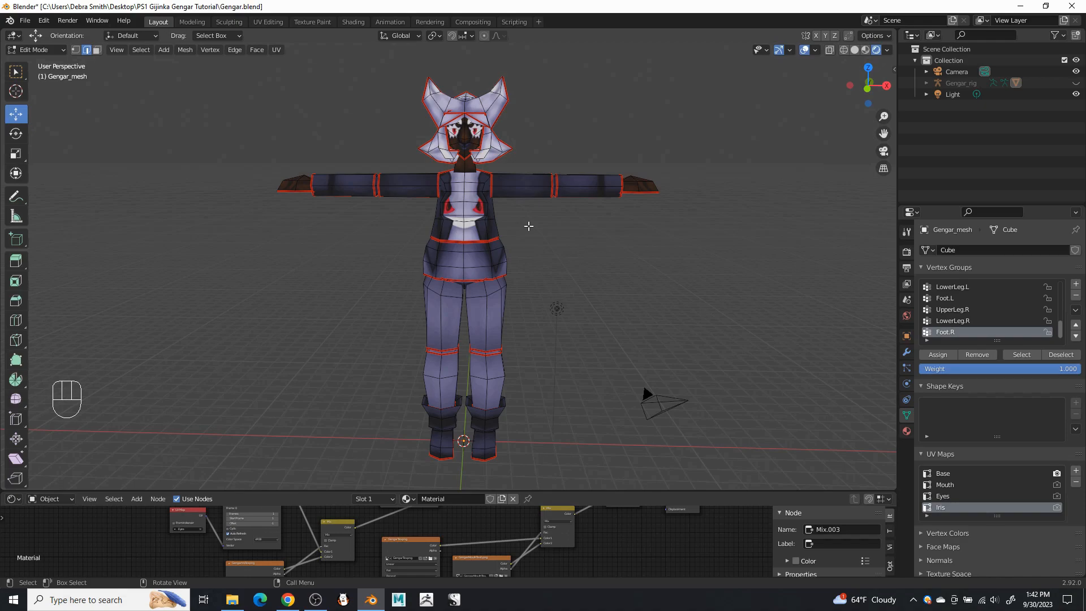
middle_drag(582, 244, 523, 238)
key(KP_1)
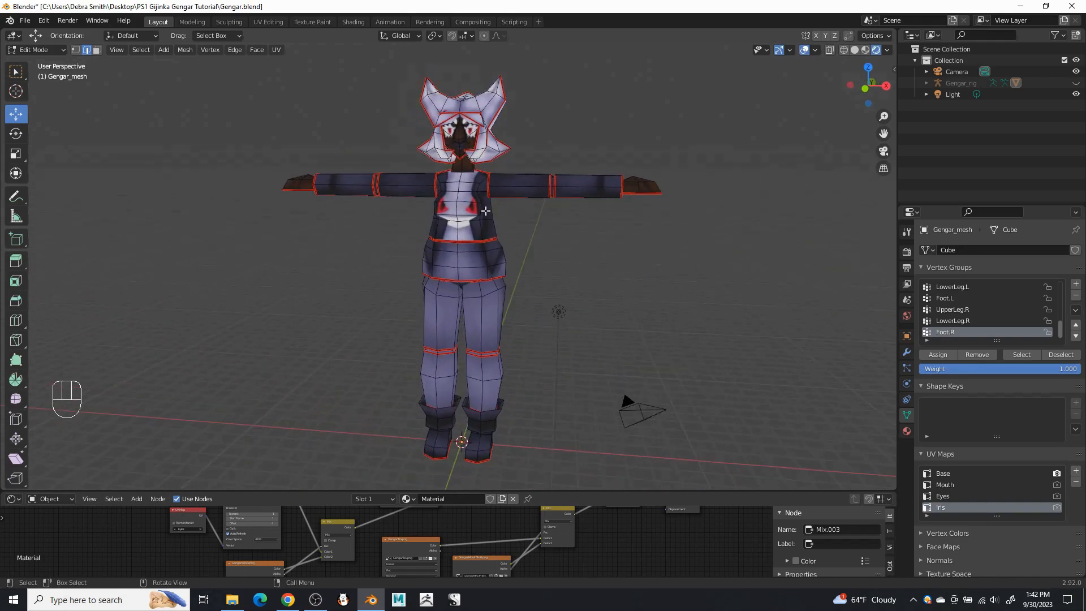
click(50, 49)
click(50, 62)
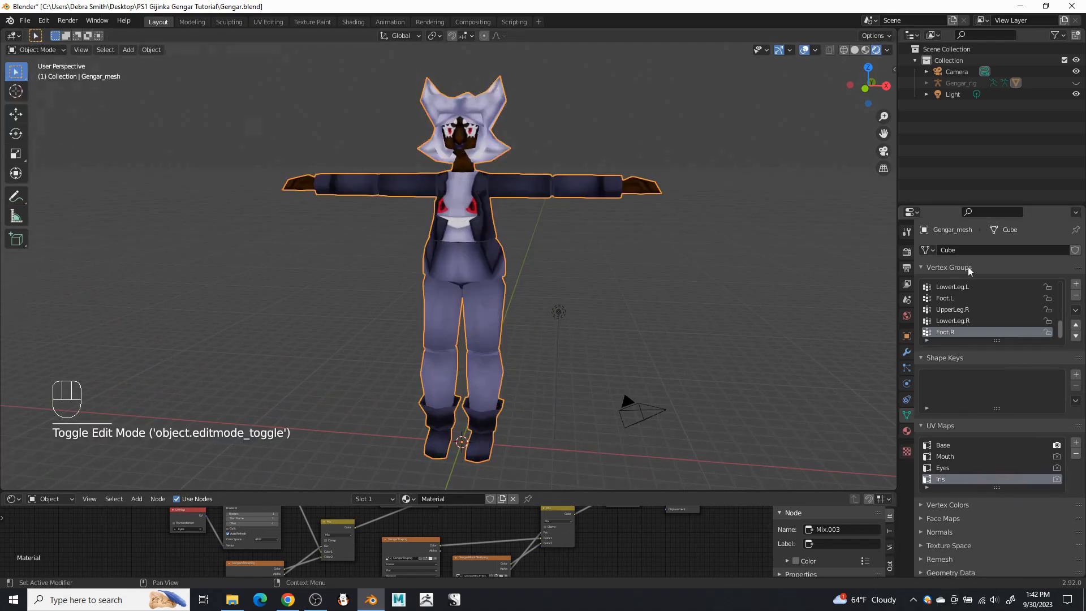
click(1076, 83)
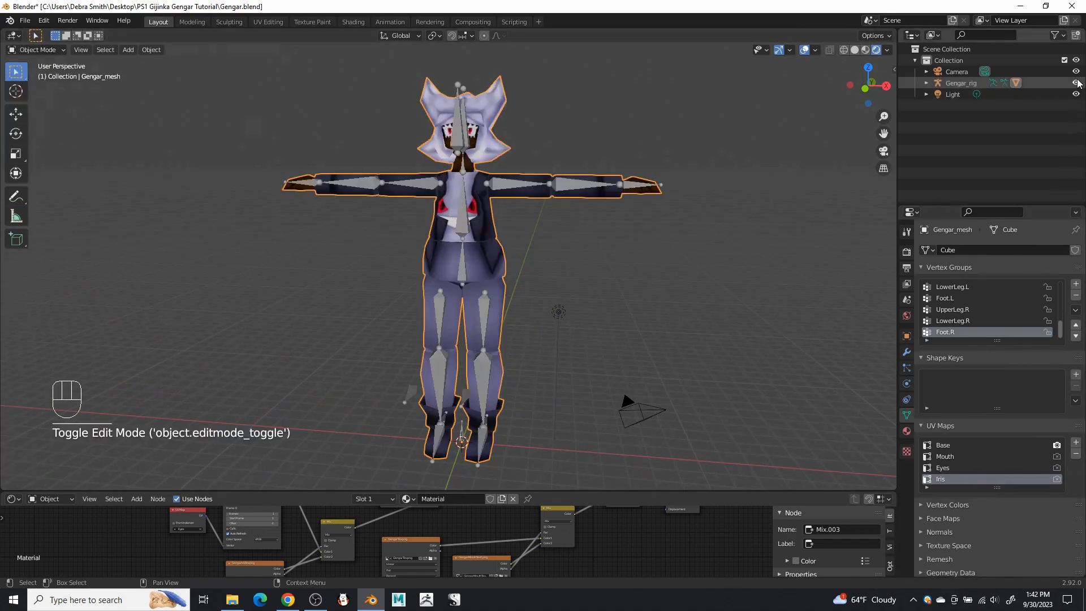
click(463, 228)
click(45, 50)
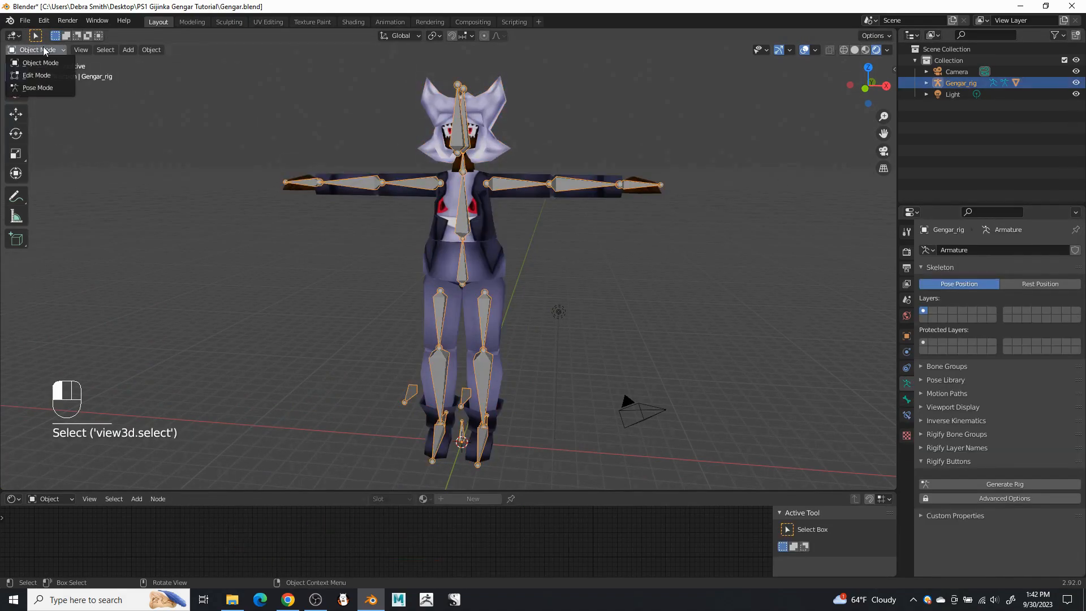
click(52, 87)
scroll(531, 286, down, 1)
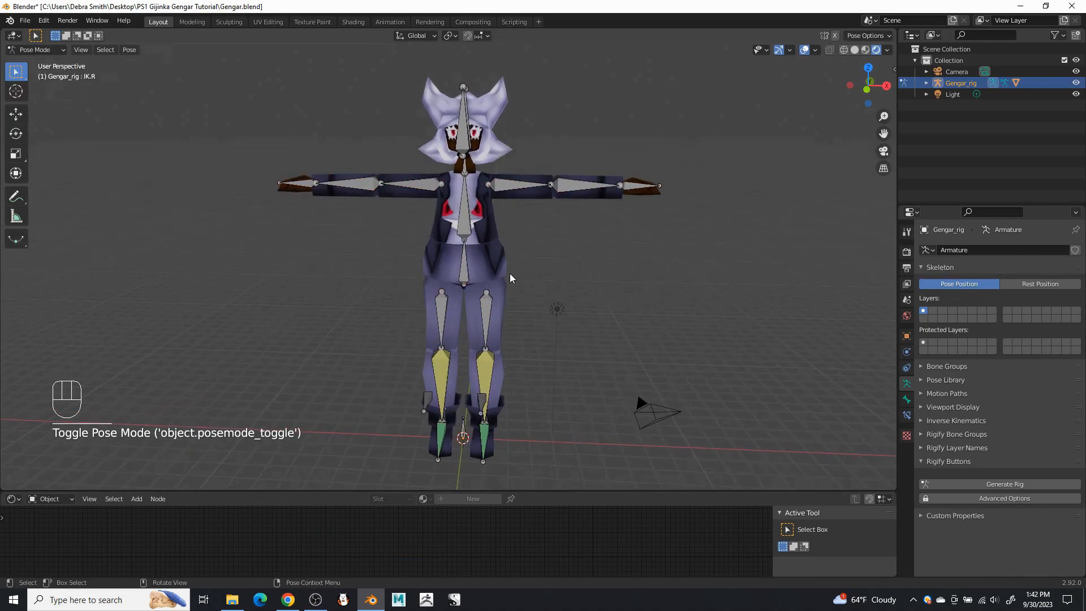
scroll(510, 273, down, 1)
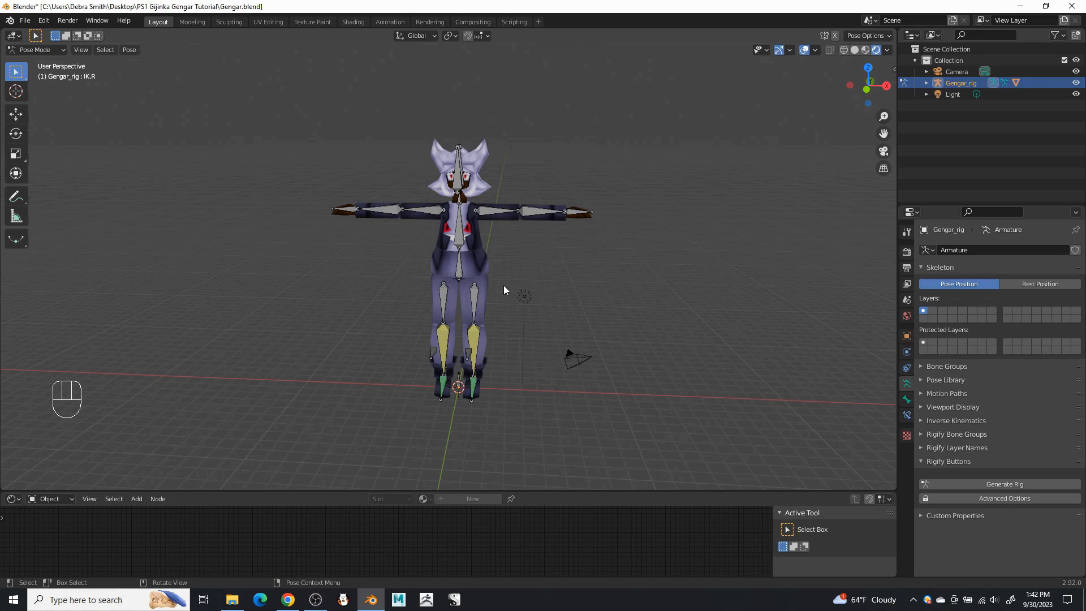
- Test the body deformation by moving the Pelvis bone and rotating the Chest bone, cancelling both transforms
click(461, 275)
key(g)
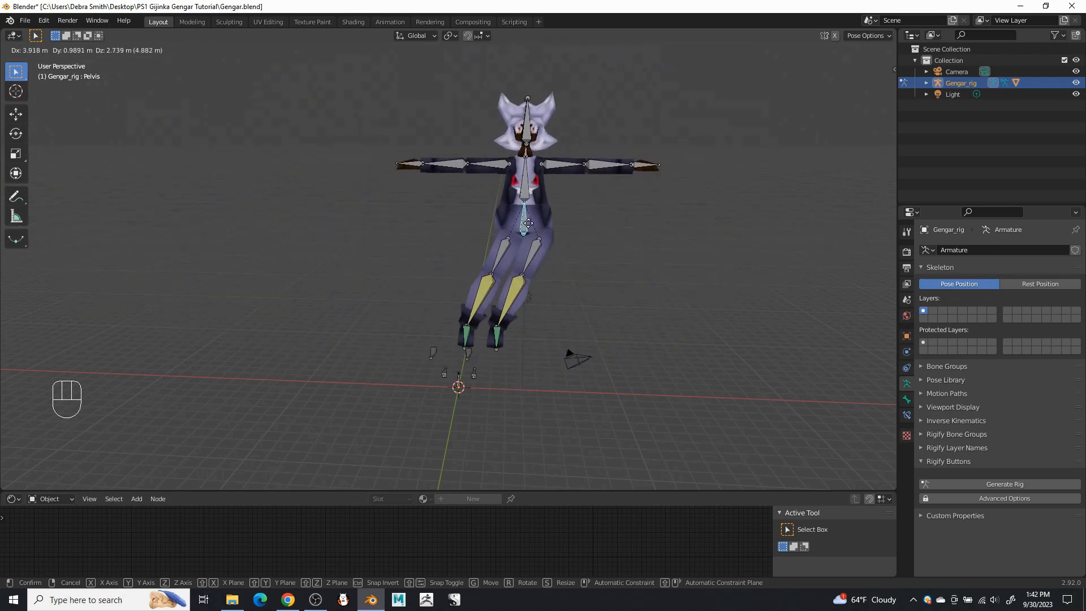
right_click(371, 165)
scroll(481, 244, up, 1)
middle_drag(481, 244, 527, 257)
scroll(466, 238, up, 1)
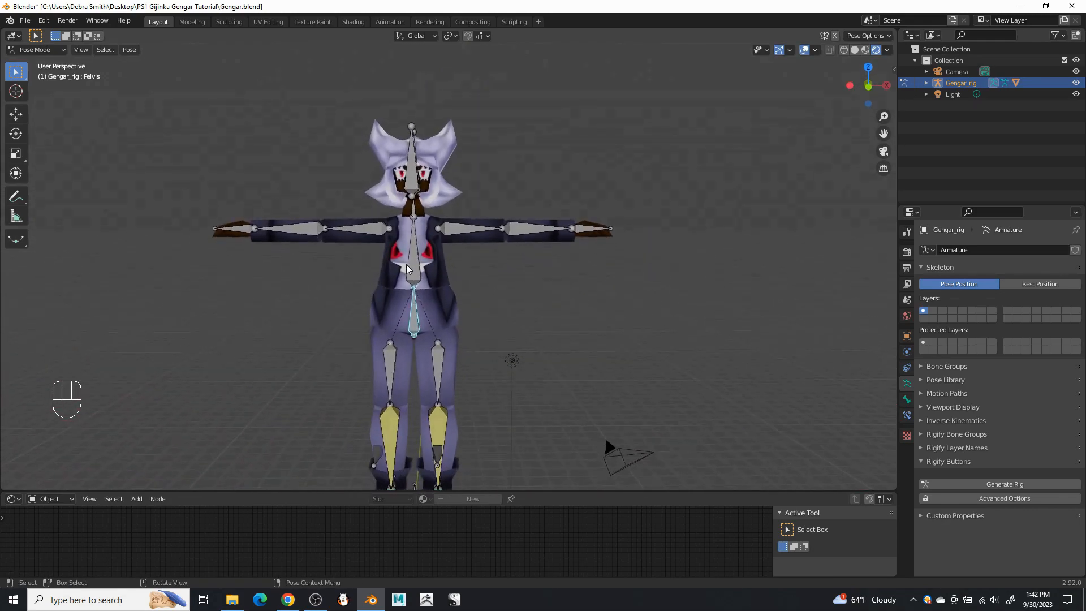
click(425, 270)
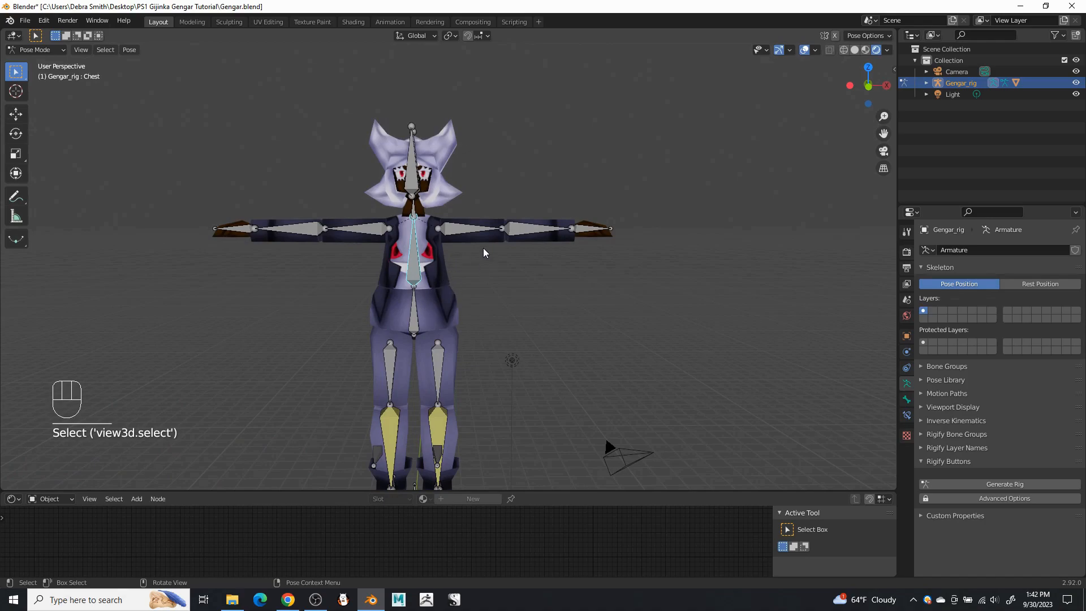
key(r)
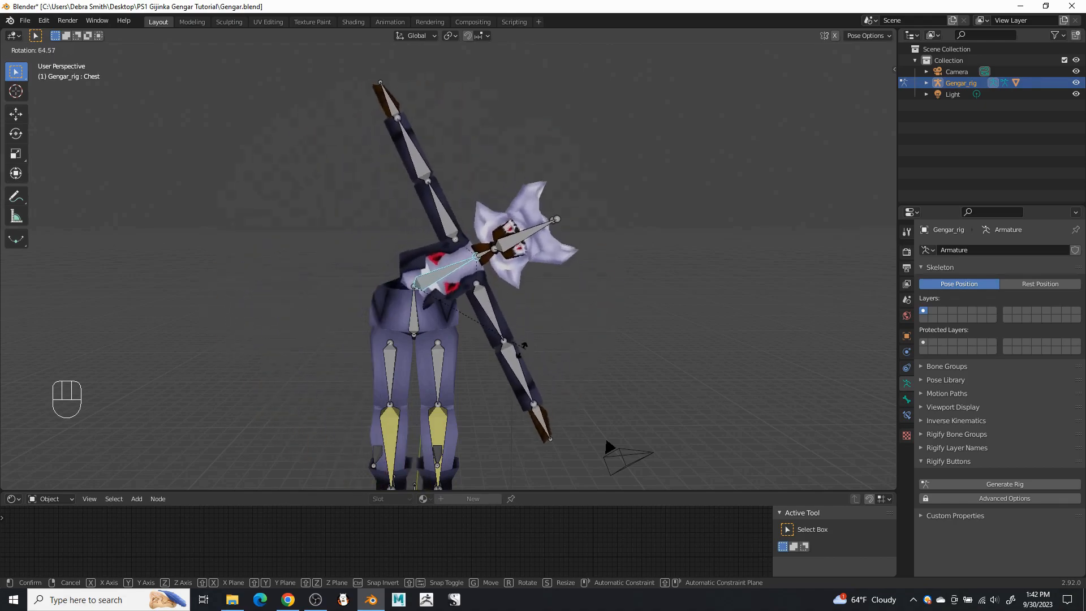
key(Escape)
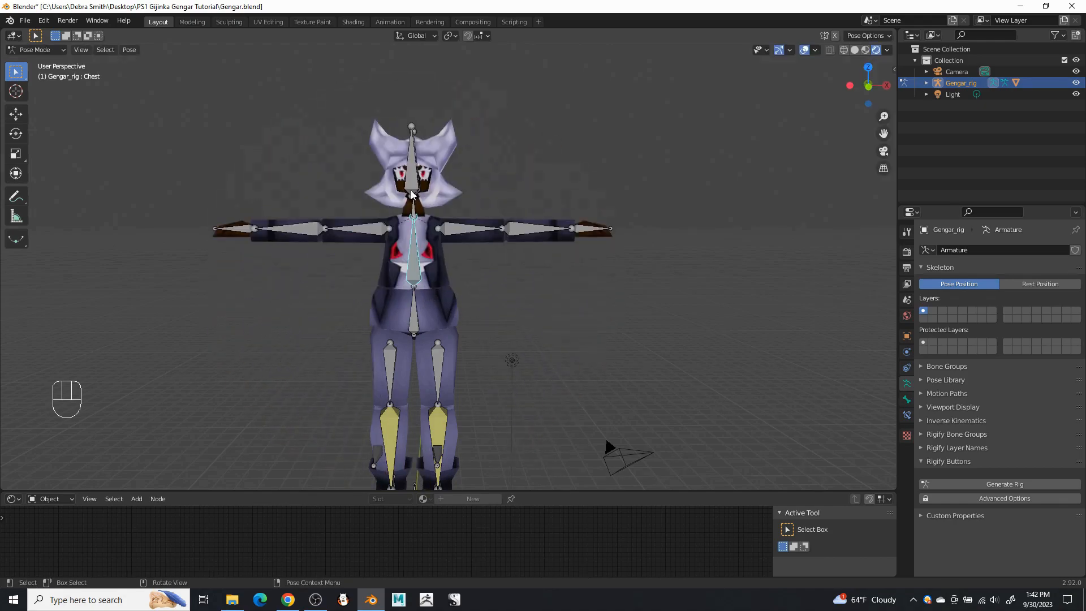
- Test the neck and head deformation by rotating the Neck and Head bones, cancelling each rotation
click(423, 214)
middle_drag(423, 214, 406, 216)
key(r)
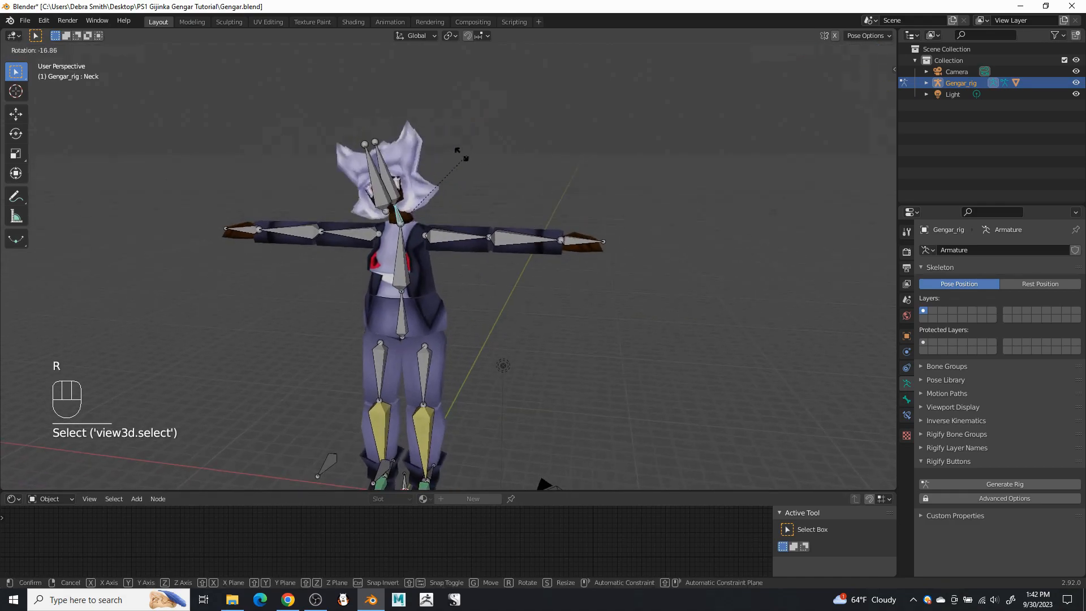
right_click(390, 113)
click(397, 168)
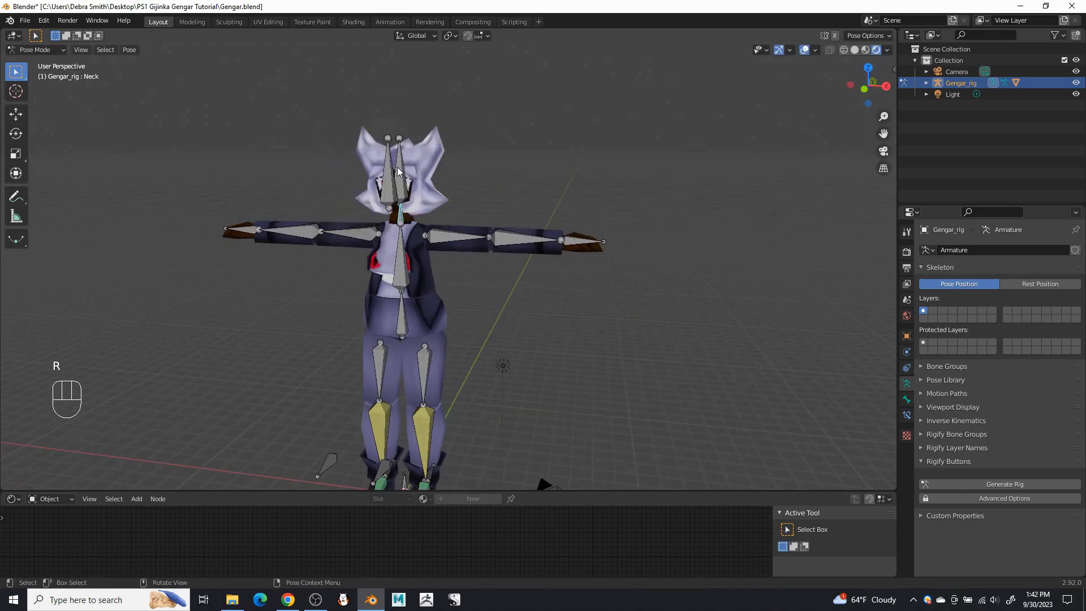
key(r)
right_click(246, 124)
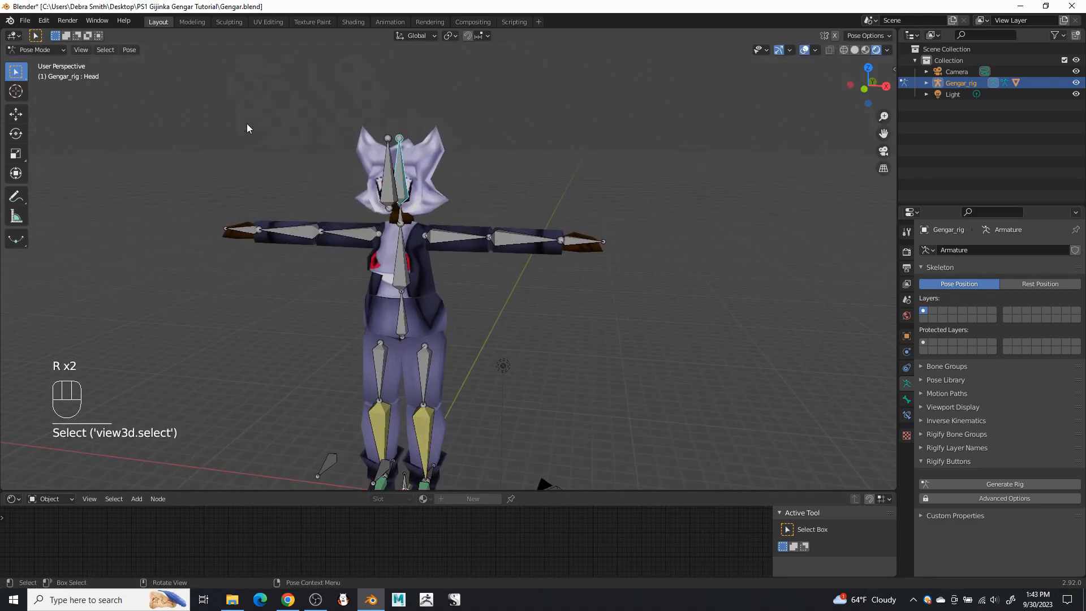
- Test the left arm by rotating its upper arm, lower arm and hand bones in turn, cancelling each rotation
click(456, 233)
key(r)
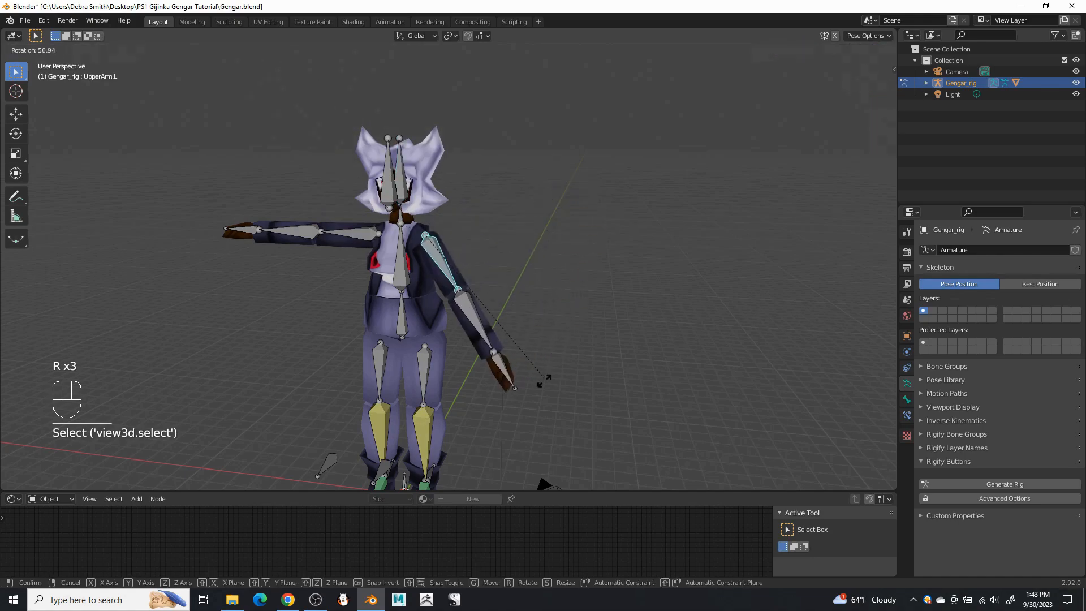
right_click(537, 256)
click(524, 241)
key(r)
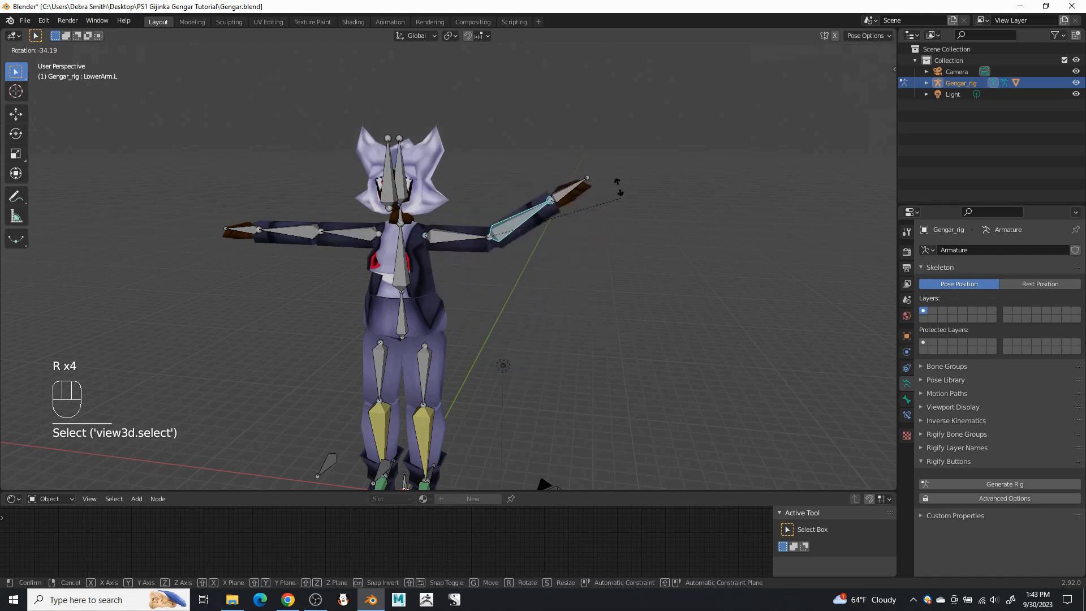
right_click(573, 304)
click(588, 239)
key(r)
right_click(588, 308)
- Test the character's right arm by rotating its bones from the shoulder toward the hand, cancelling each rotation
click(342, 232)
key(r)
right_click(286, 247)
key(r)
right_click(235, 216)
click(232, 217)
key(r)
right_click(234, 201)
- Test both legs by moving the IK.L and IK.R bones at the feet, cancelling each move
middle_drag(541, 362, 448, 395)
click(441, 389)
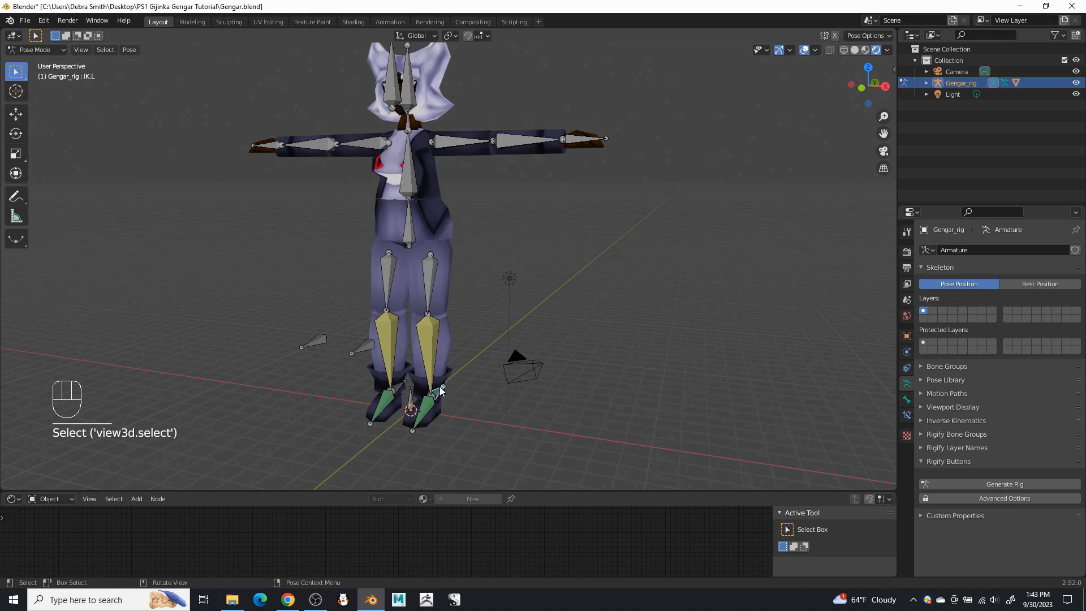
key(g)
right_click(462, 320)
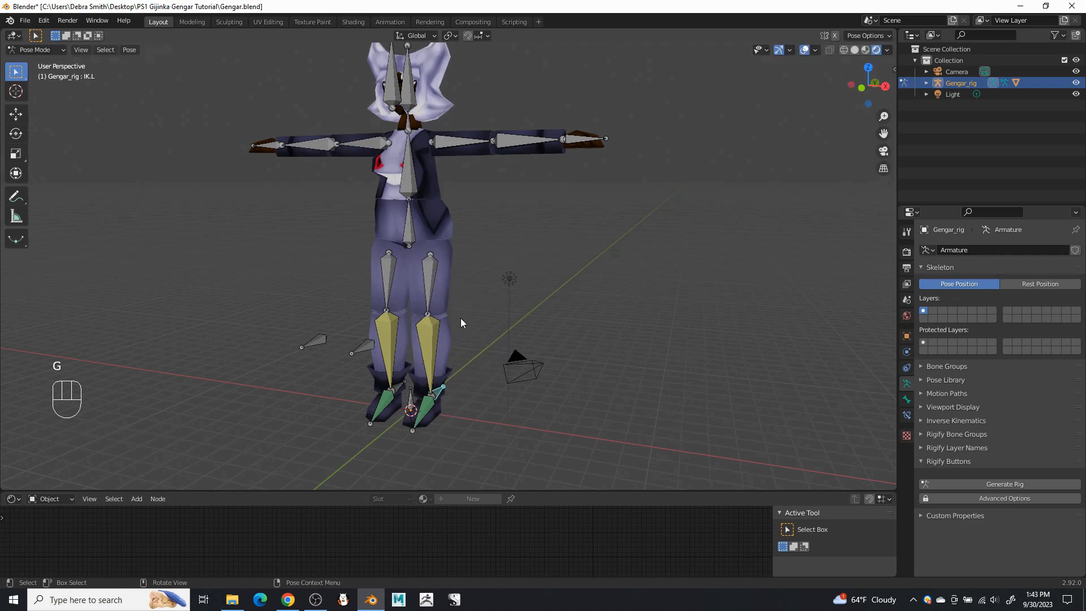
click(407, 381)
key(g)
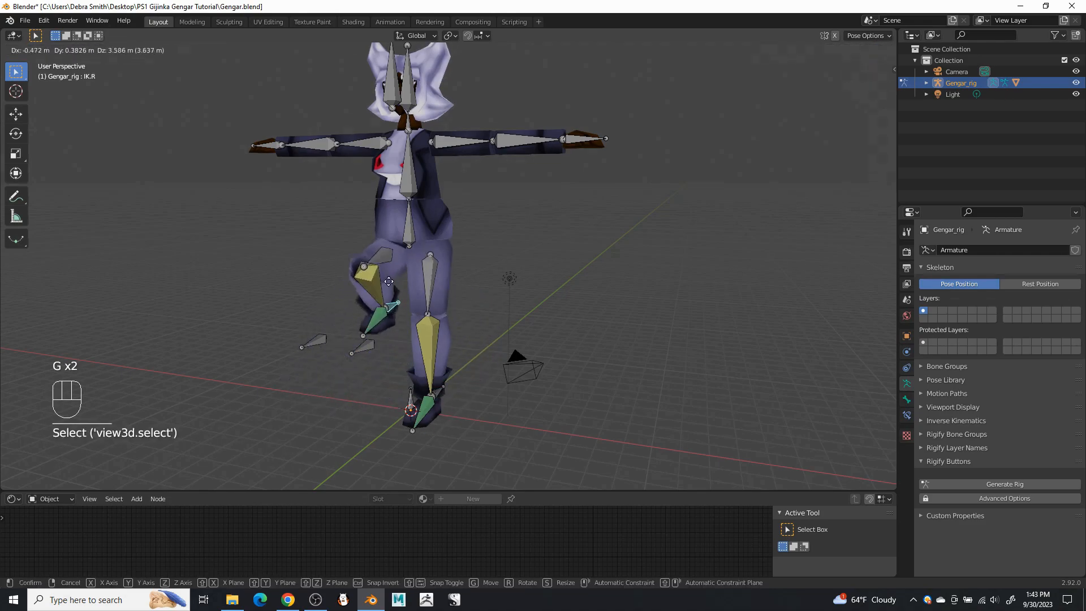
right_click(308, 295)
- Return Gengar_rig to Object Mode with the character's head and face in close view
middle_drag(571, 303, 594, 303)
shift+middle_drag(585, 253, 587, 302)
scroll(528, 280, up, 6)
click(35, 50)
click(35, 64)
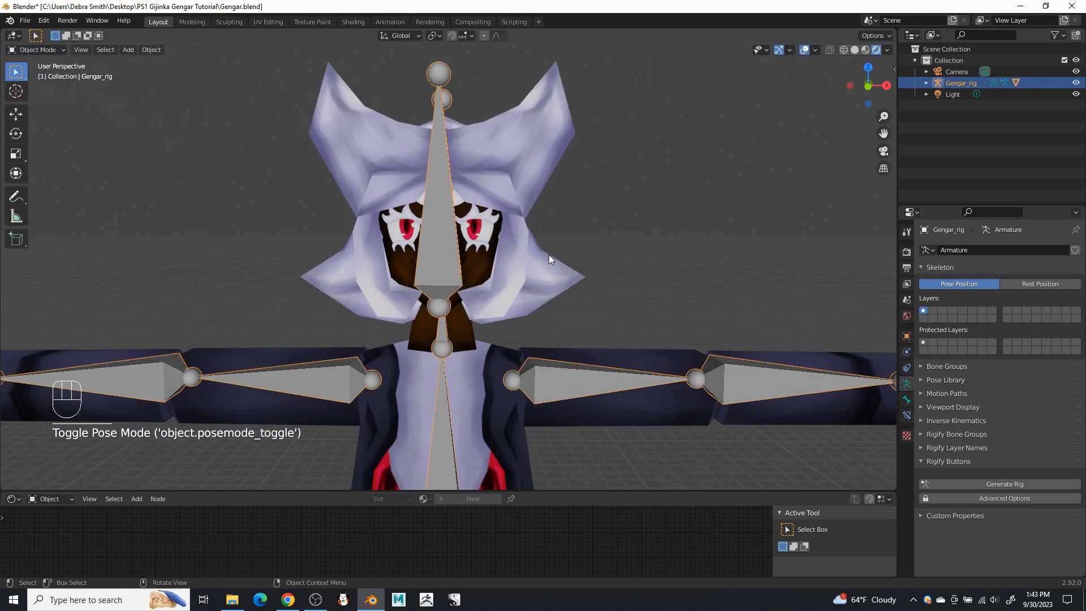
- Select Gengar_rig and add two custom properties to its armature data
click(547, 292)
middle_drag(551, 292, 510, 289)
click(421, 276)
middle_drag(463, 260, 540, 295)
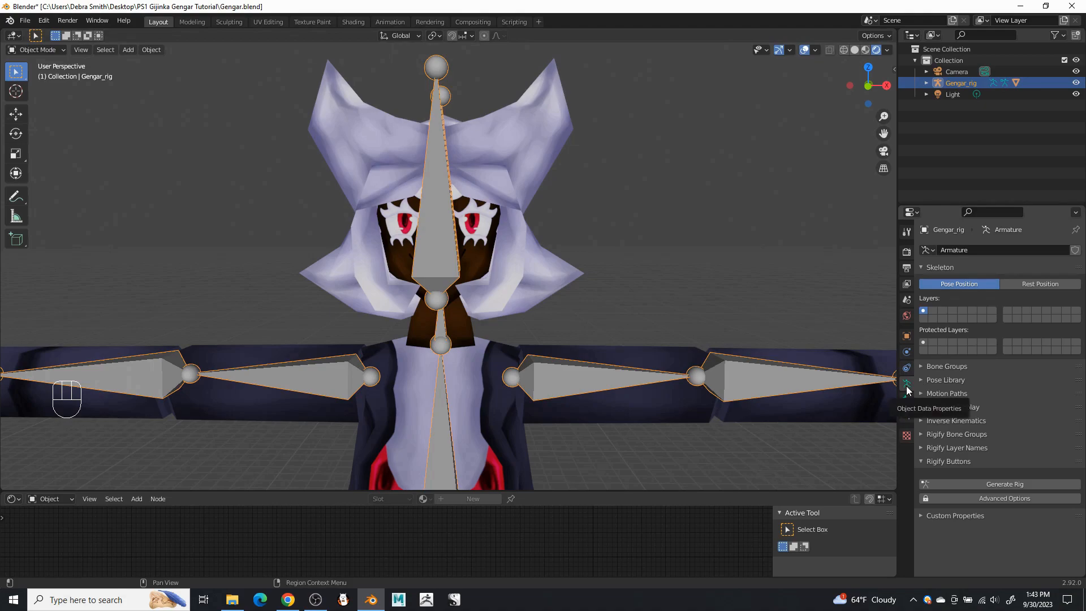
click(436, 256)
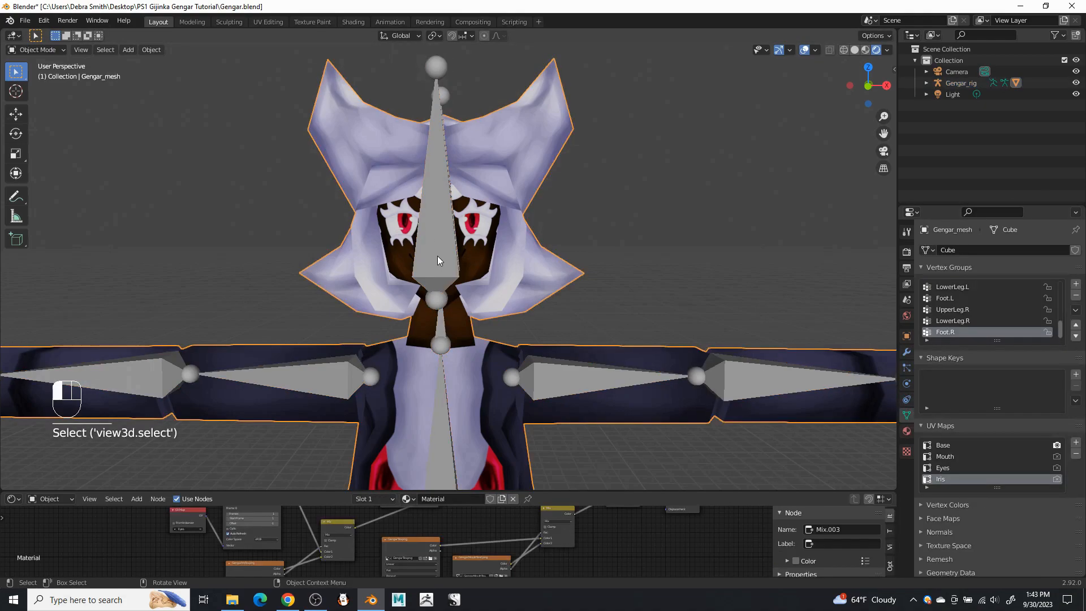
click(436, 256)
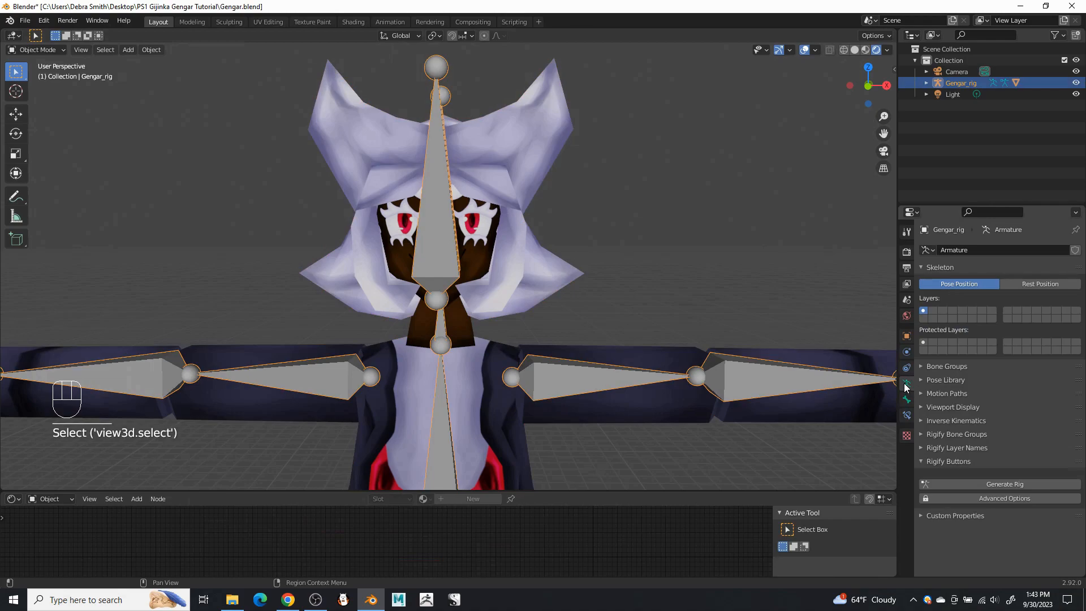
click(964, 516)
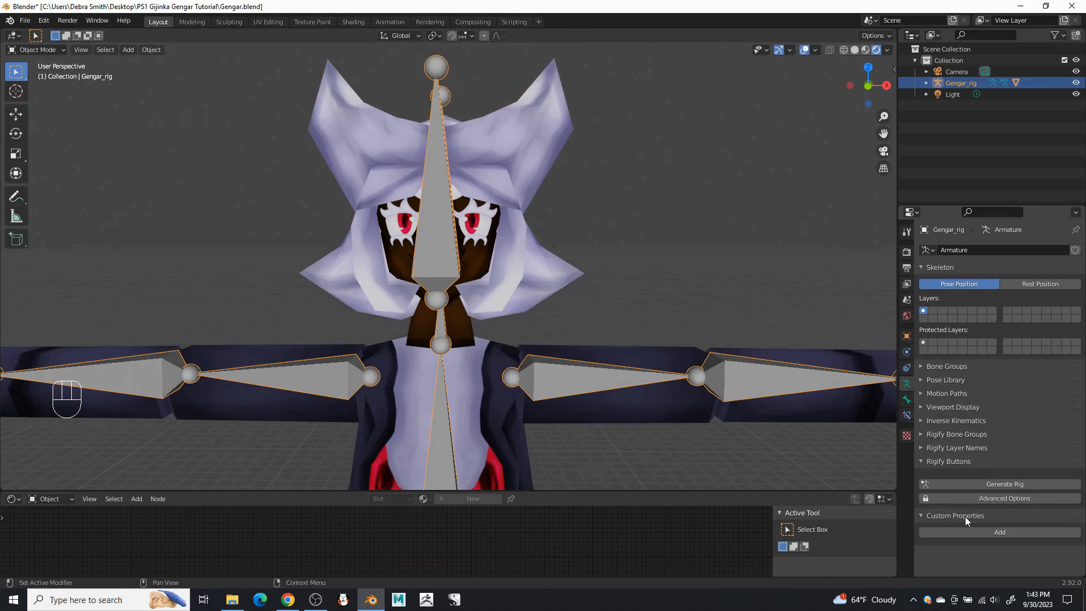
click(971, 535)
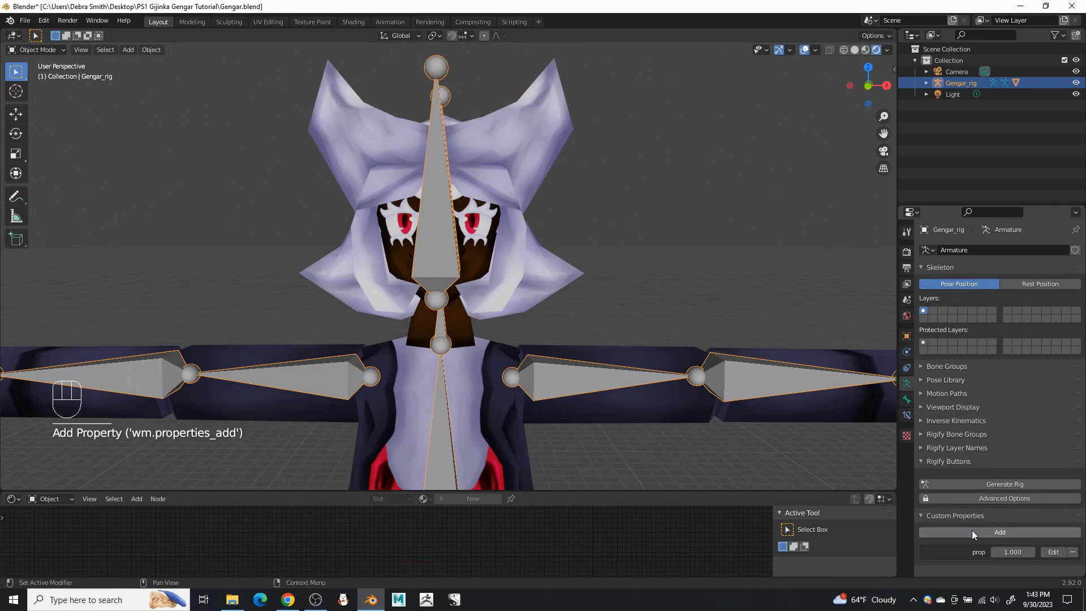
click(972, 533)
- Set the value of the first custom property, prop, to 0
scroll(962, 545, down, 1)
click(1015, 544)
key(Return)
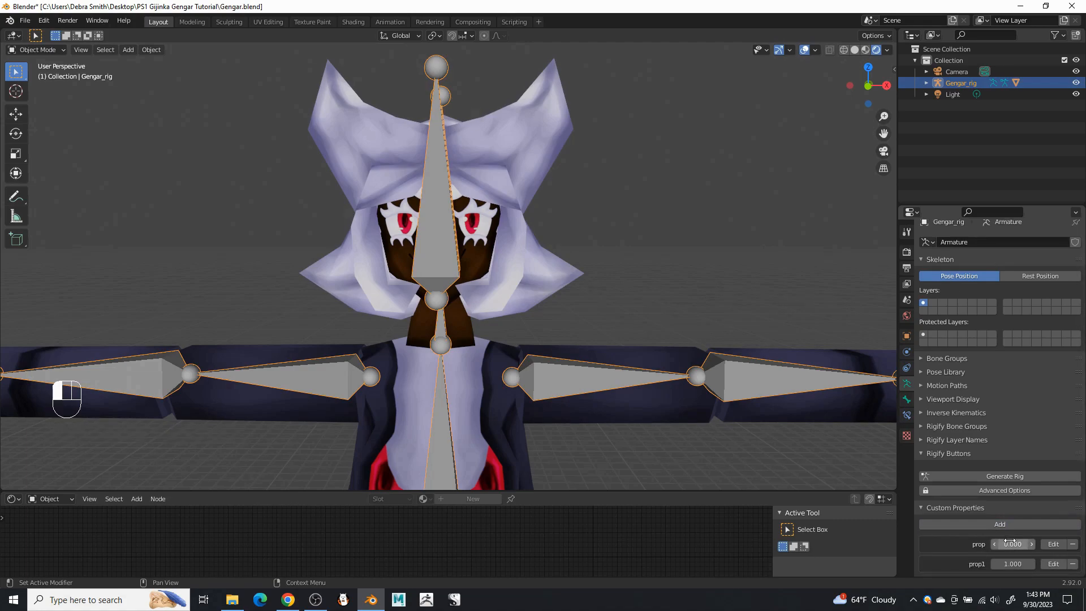
- Edit the prop custom property to a minimum of -1, a default value of -1 and a maximum of 1000
click(1053, 544)
click(1016, 481)
text(-1)
key(Return)
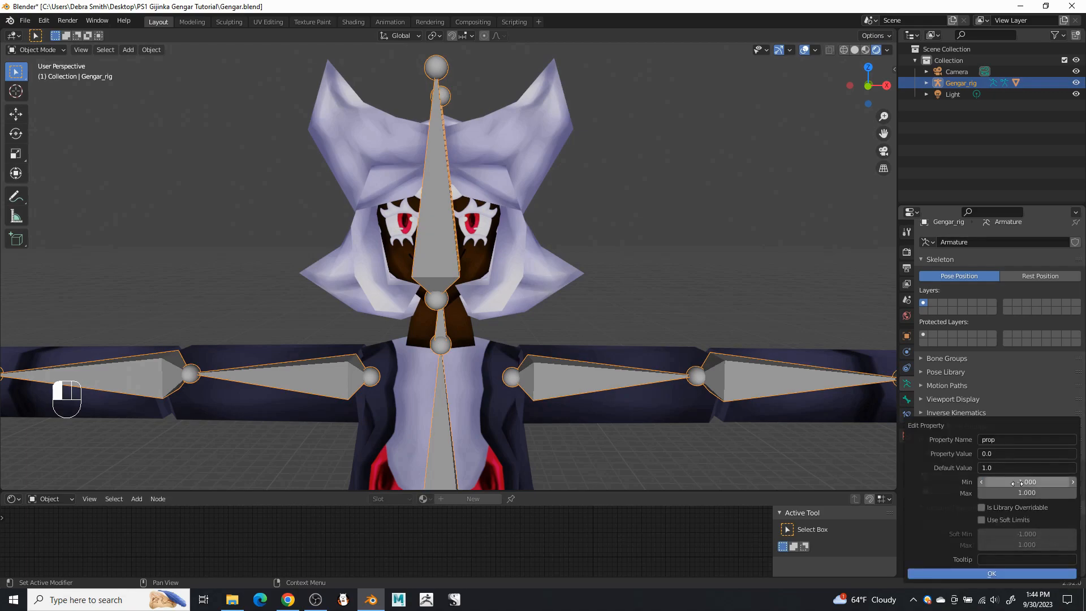
click(1010, 465)
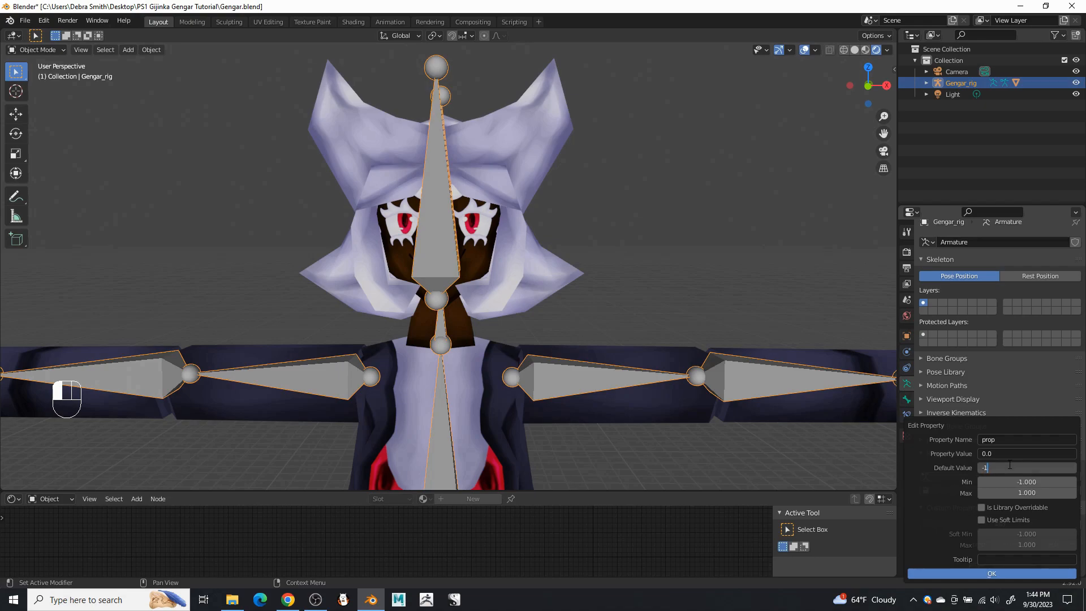
click(1006, 492)
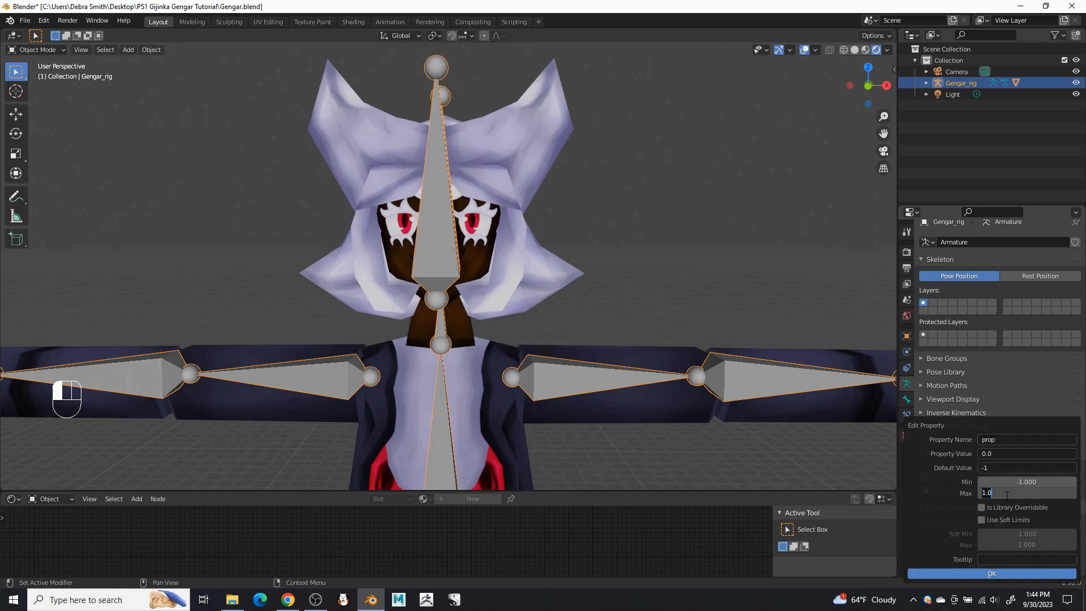
key(Return)
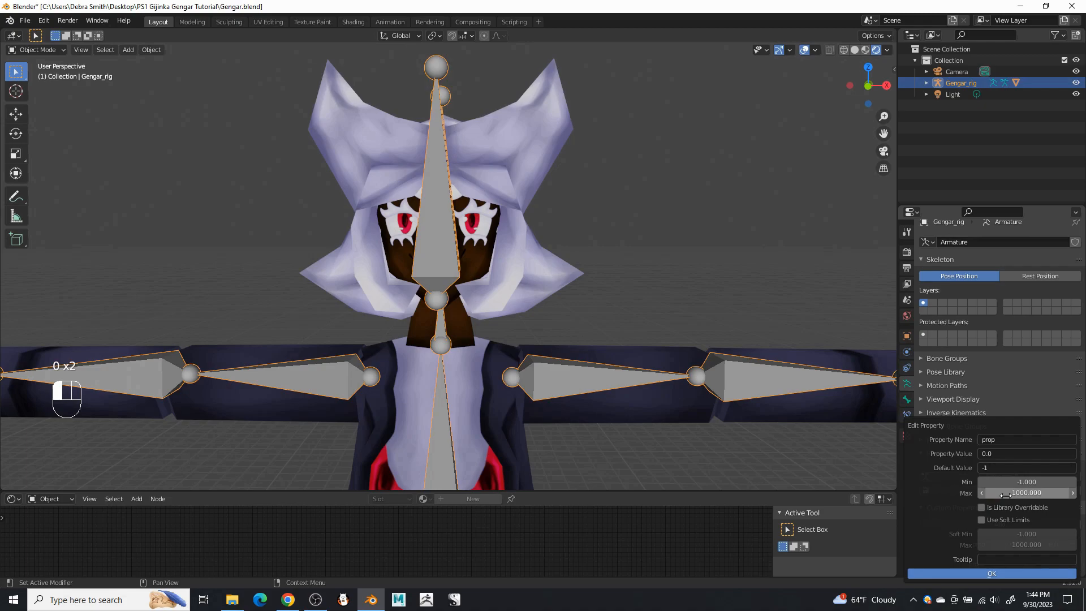
click(969, 572)
- Rename the prop custom property to Eyes and set its value to -1
click(1046, 545)
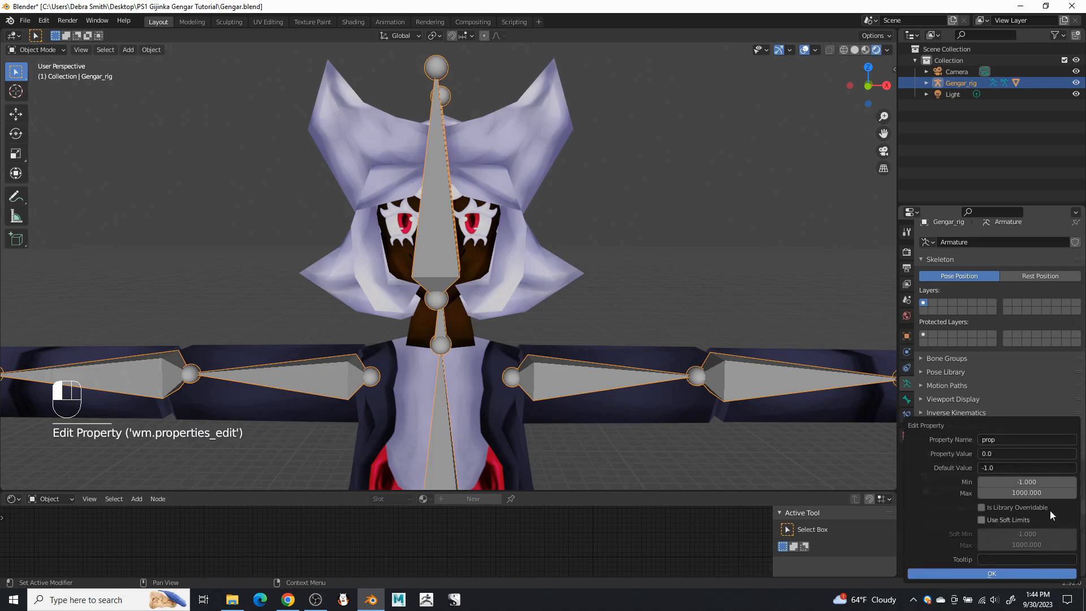
click(999, 439)
text(E)
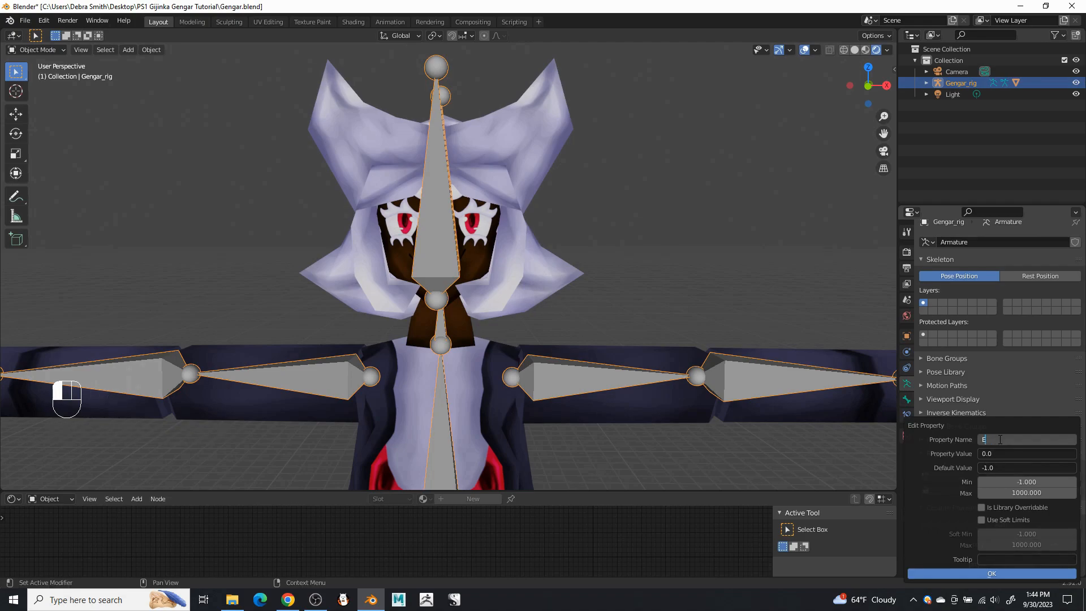
text(yes)
key(Return)
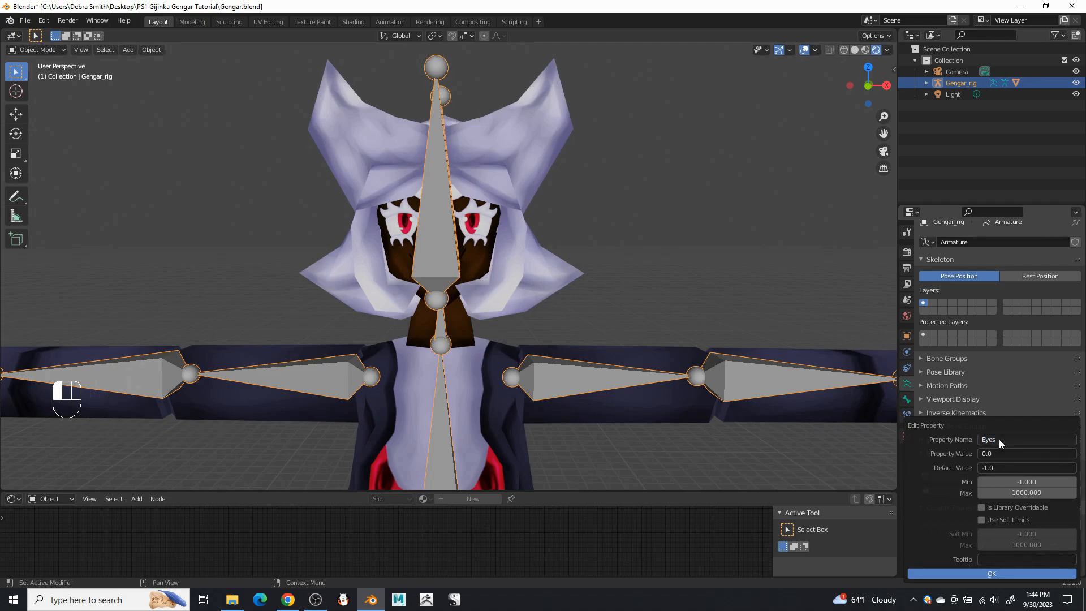
click(965, 574)
click(995, 544)
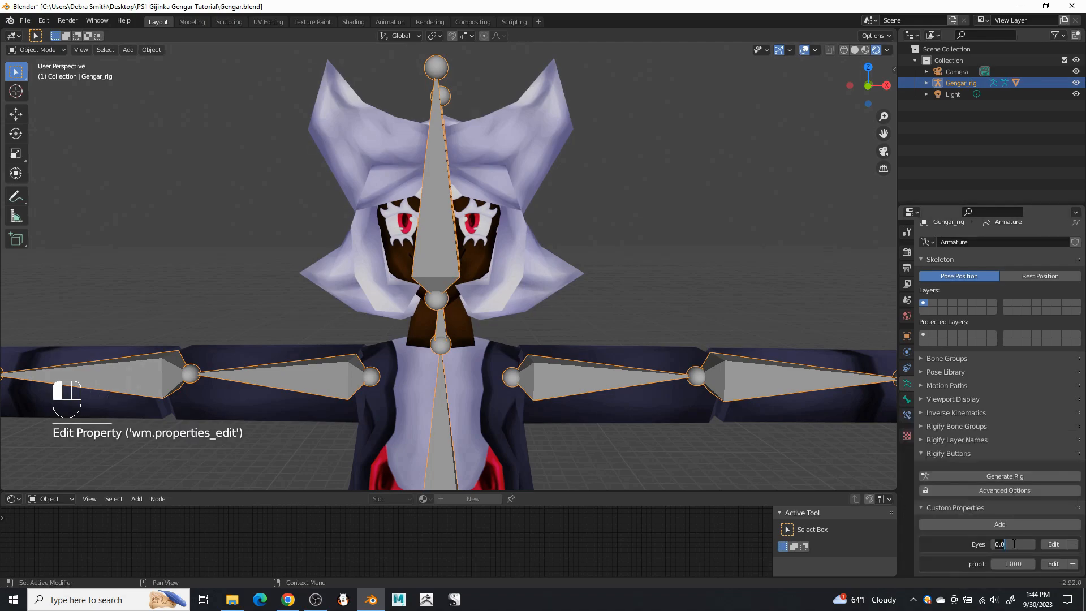
key(Return)
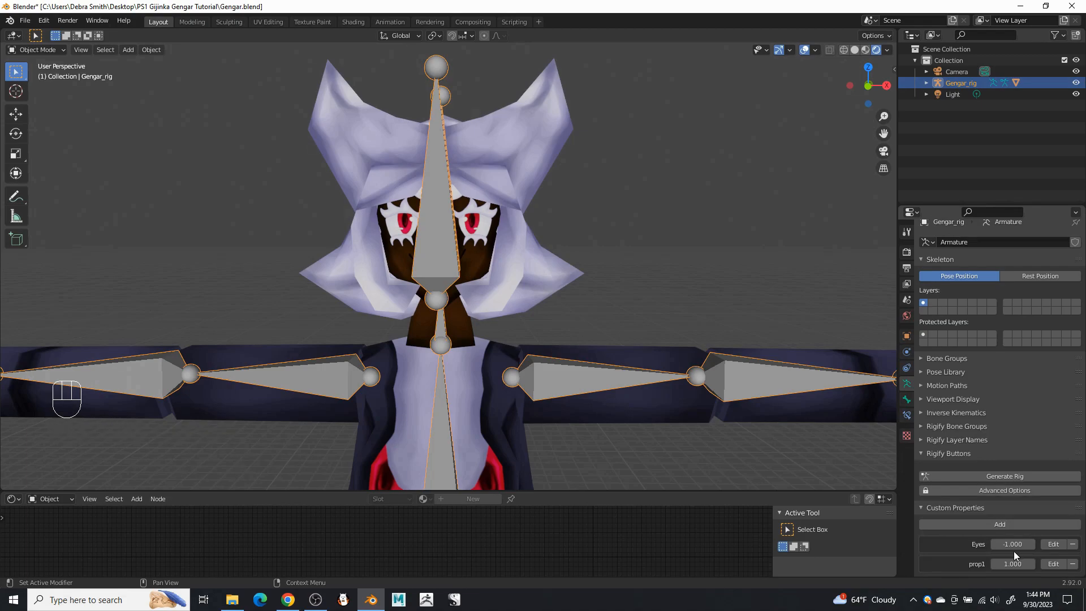
- Rename the prop1 custom property to Mouth and set its default value and property value to -1
click(1054, 564)
click(1009, 440)
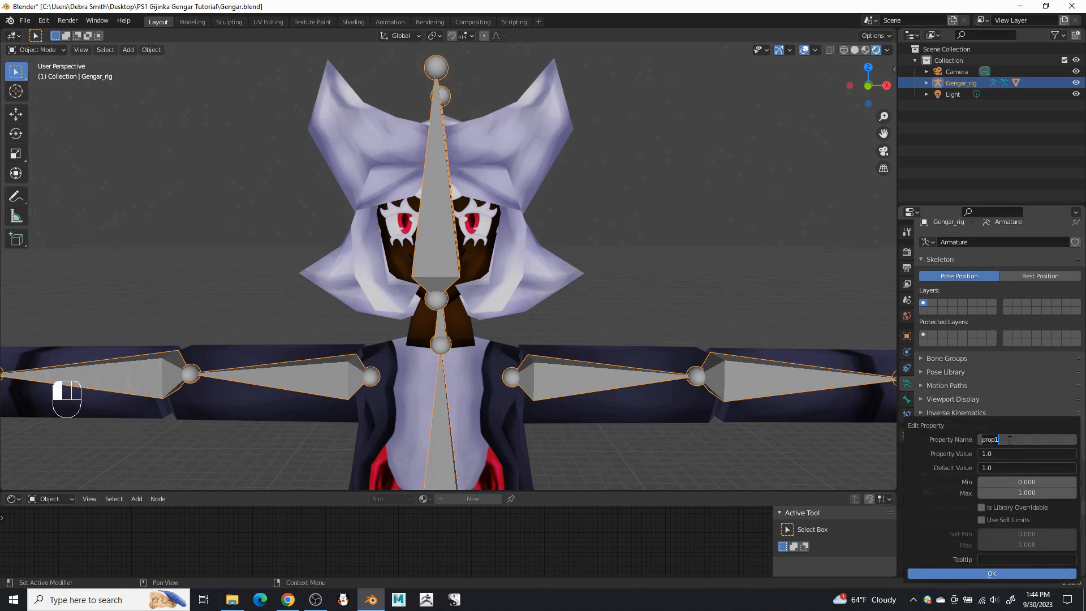
text(Mouth)
key(Return)
click(999, 465)
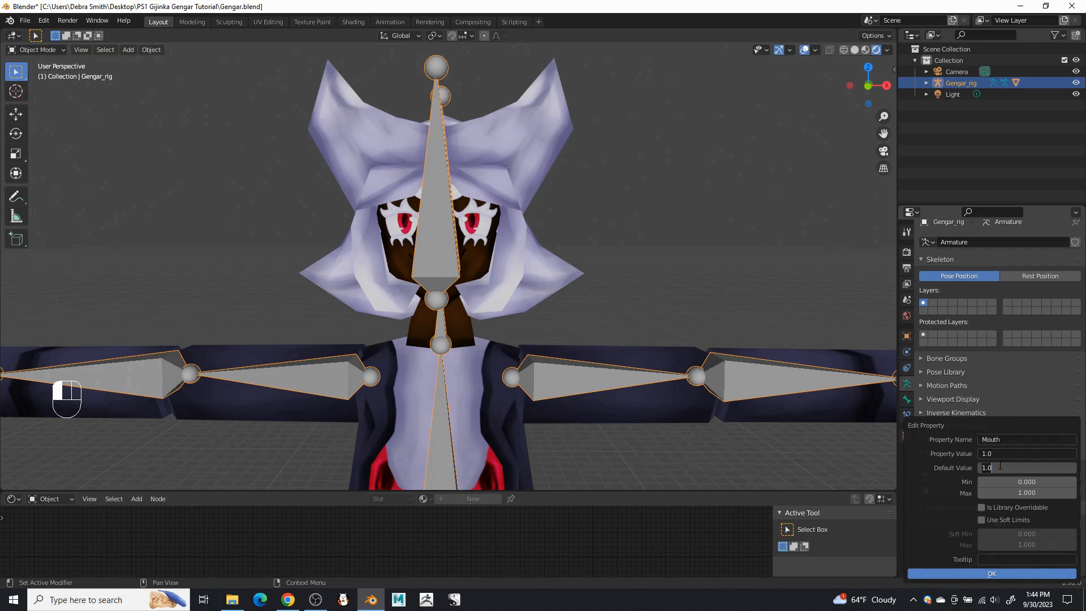
key(Return)
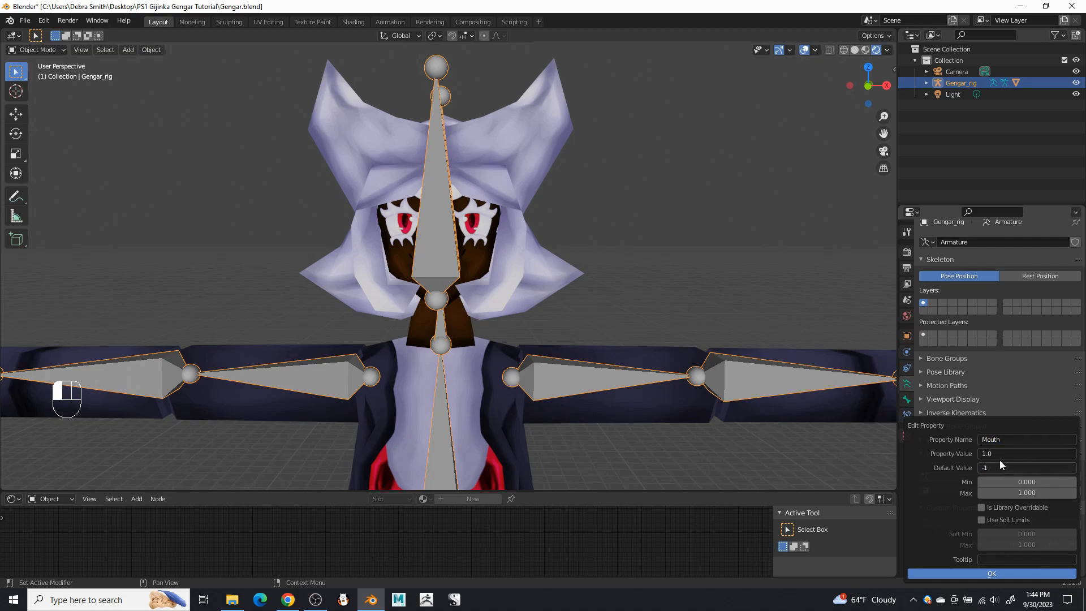
click(999, 453)
text(-1)
key(Return)
- Set the Mouth property's minimum to -1 and maximum to 1000, and apply the property edits
click(1016, 493)
key(Return)
click(1022, 481)
key(Return)
click(1020, 493)
text(1000)
key(Return)
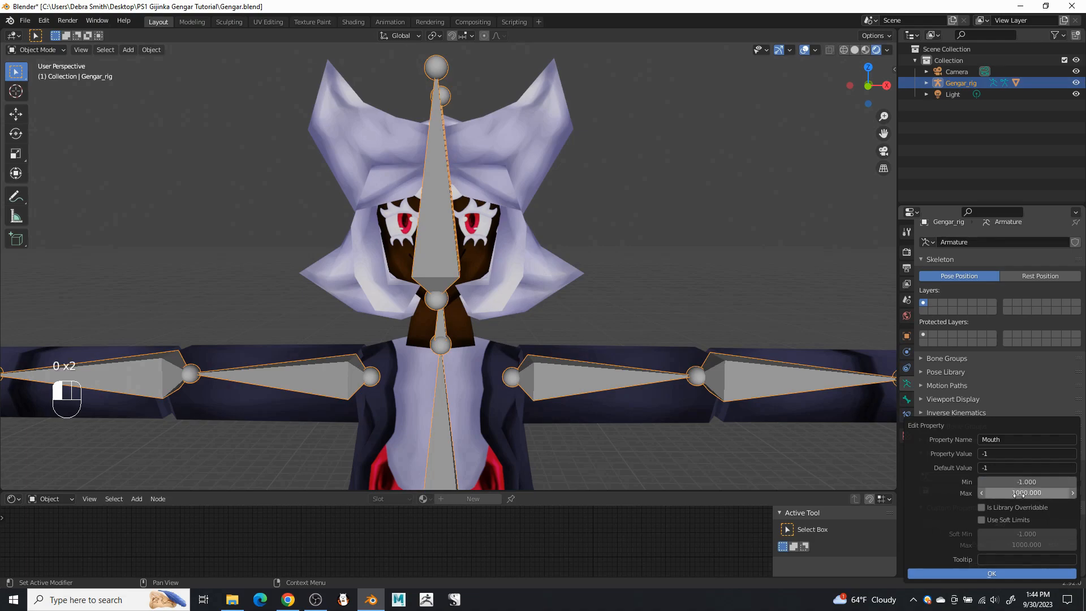
click(996, 572)
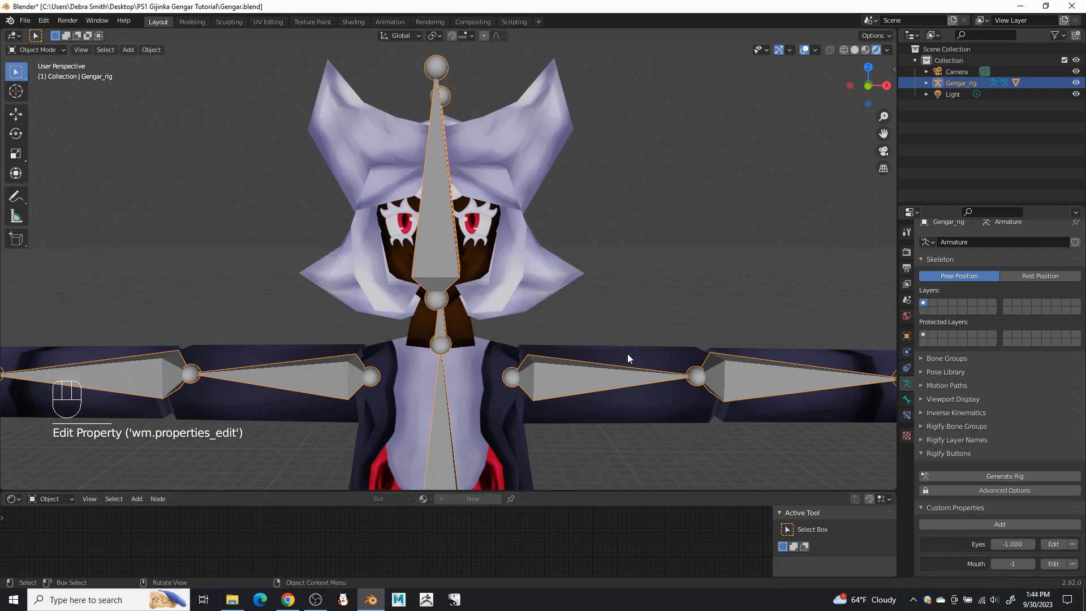
- Copy the Eyes property as a new driver and paste it onto the Offset of Gengar_mesh's GengarEyesTex0.png texture node
middle_drag(581, 334, 615, 316)
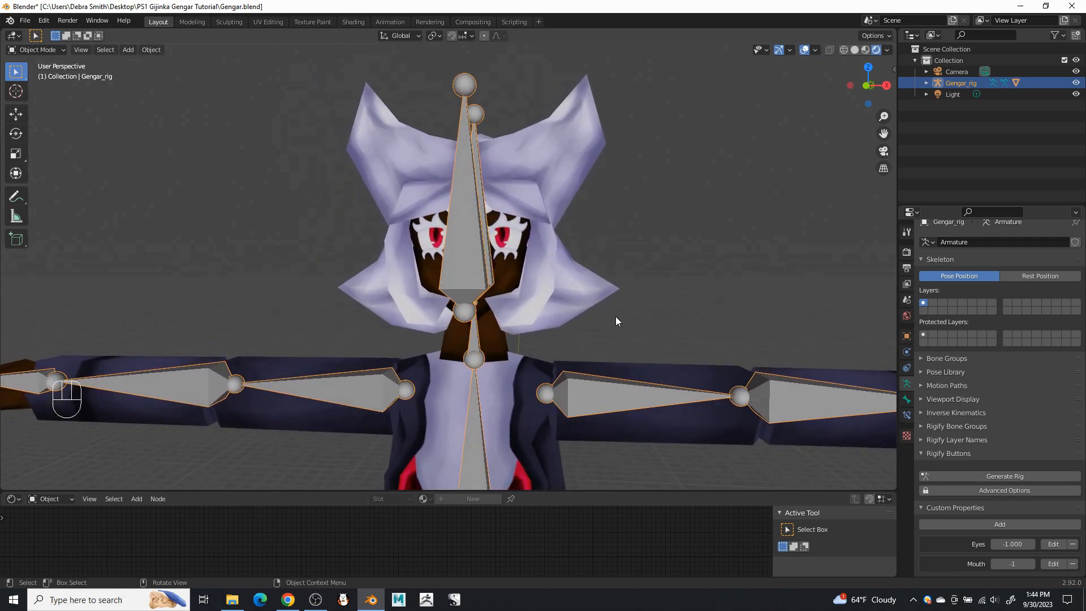
right_click(1010, 544)
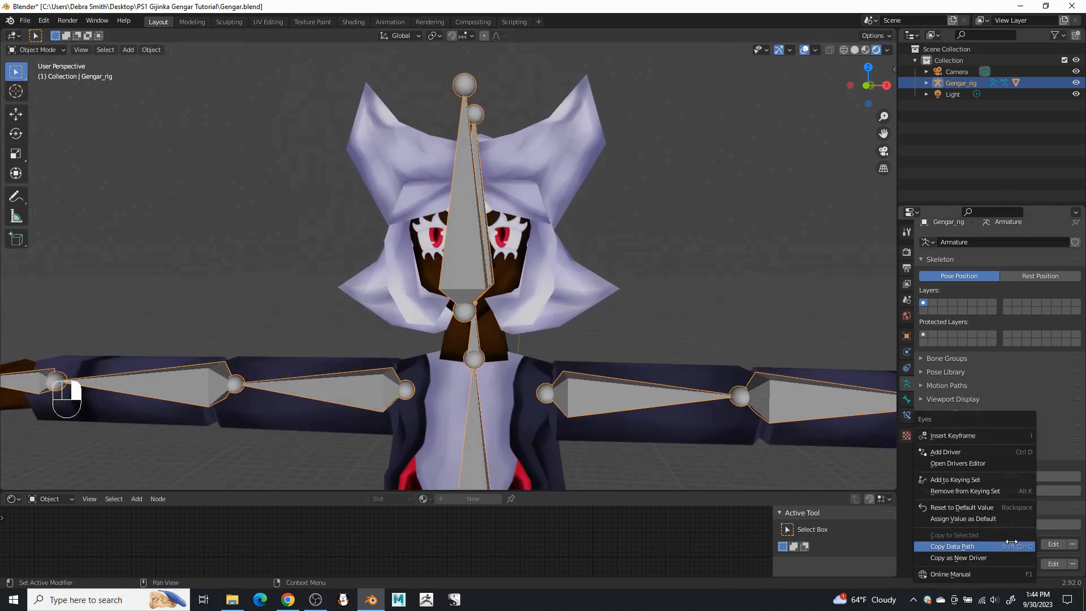
click(975, 559)
click(535, 402)
drag(626, 492, 613, 271)
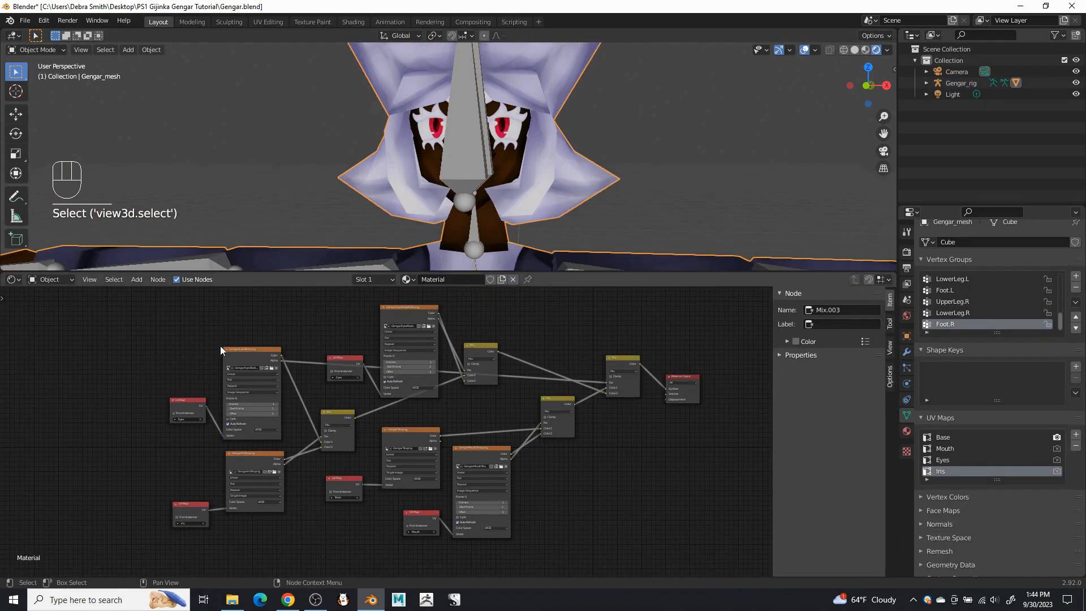
scroll(316, 332, up, 2)
scroll(276, 384, up, 1)
middle_drag(229, 443, 396, 499)
scroll(396, 501, up, 3)
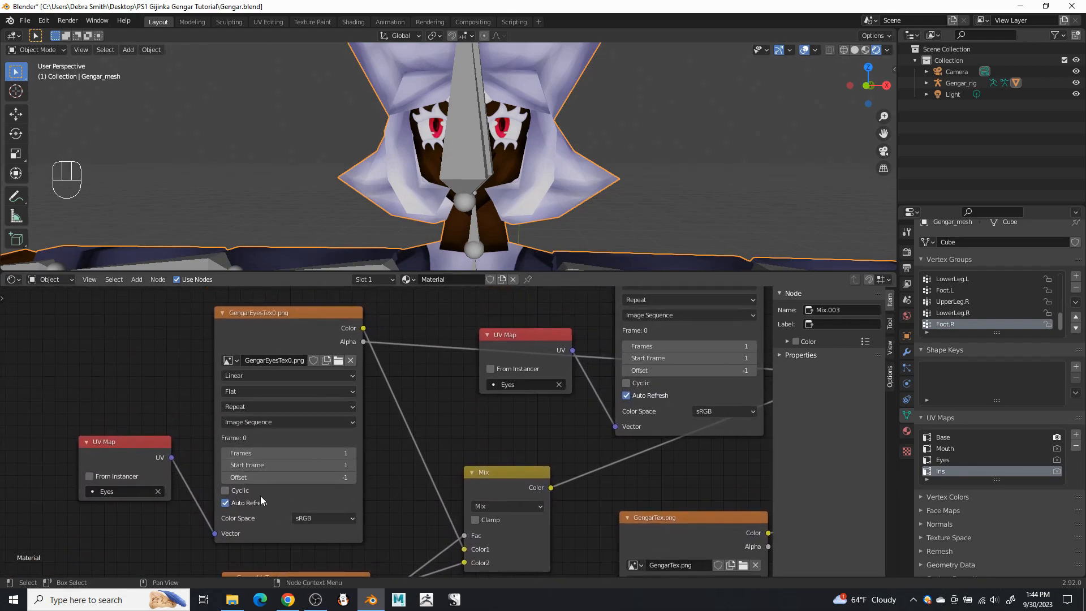
right_click(279, 477)
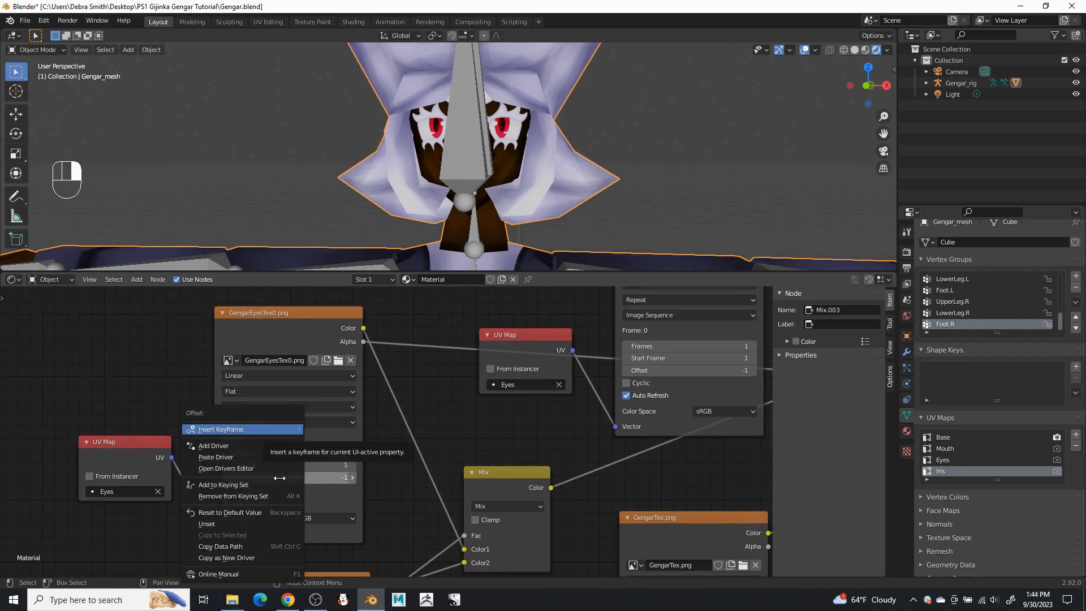
click(252, 458)
- Paste the Eyes driver onto the Offset of the GengarEyesMaskTex0.png texture node
middle_drag(464, 430, 255, 502)
middle_drag(328, 484, 270, 520)
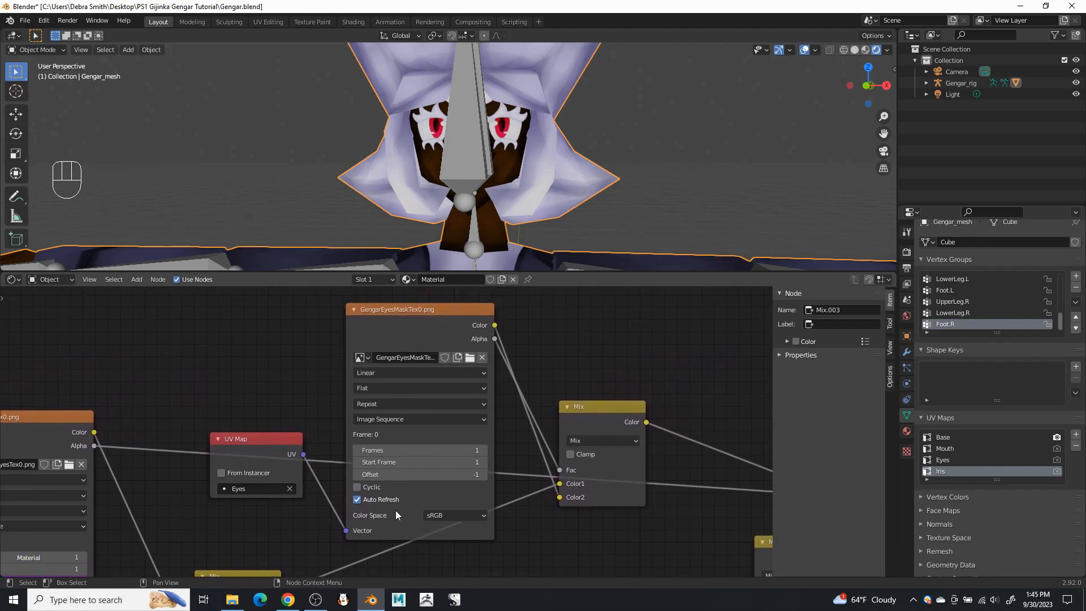
right_click(430, 476)
click(412, 455)
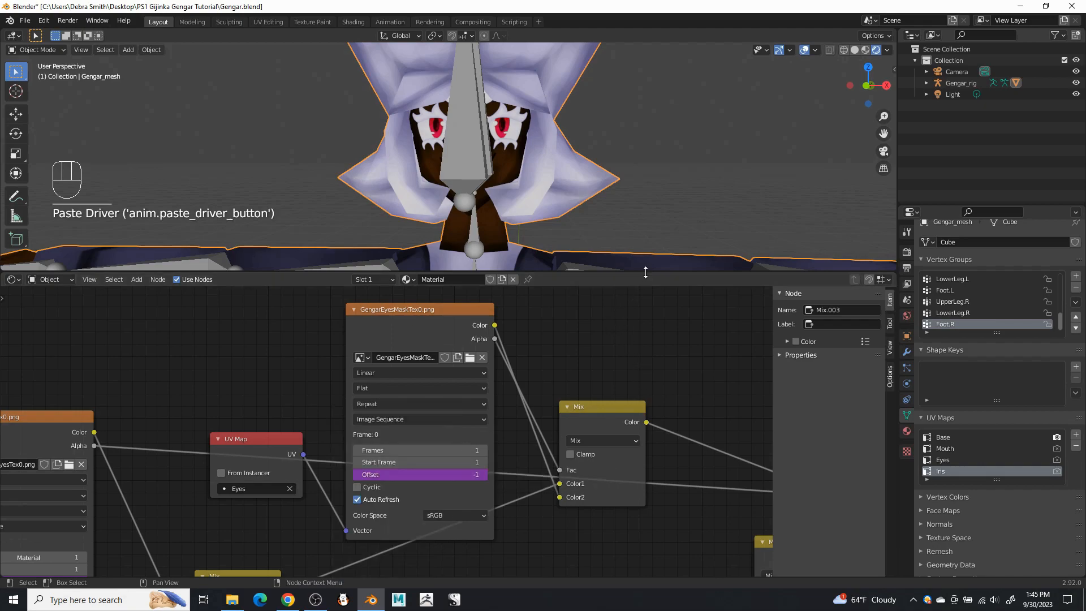
- Select Gengar_rig and test the eye driver by setting Eyes to 0 and back to -1
click(480, 163)
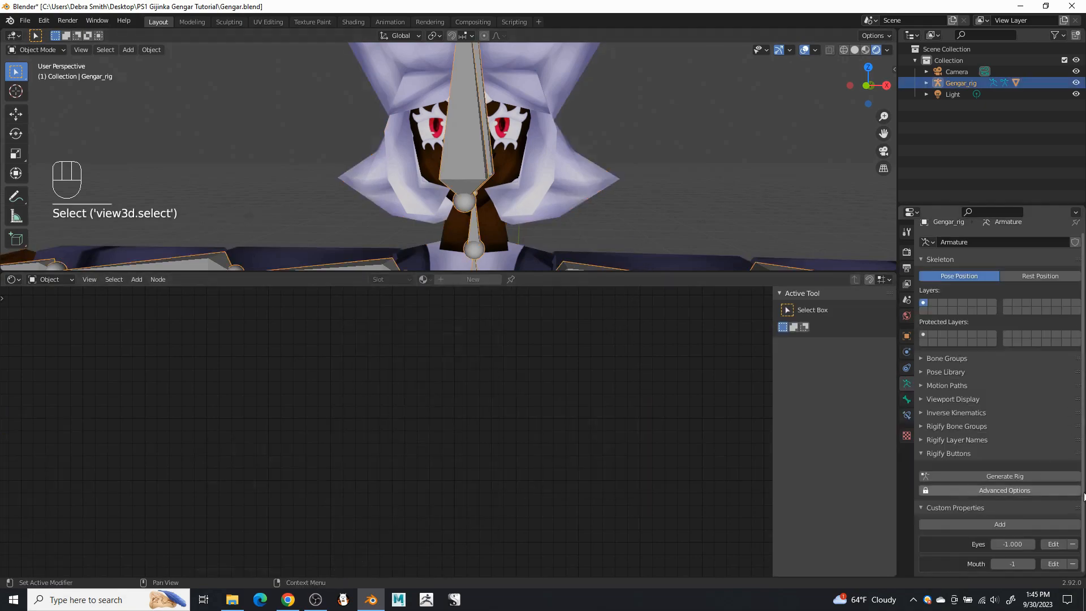
click(1012, 544)
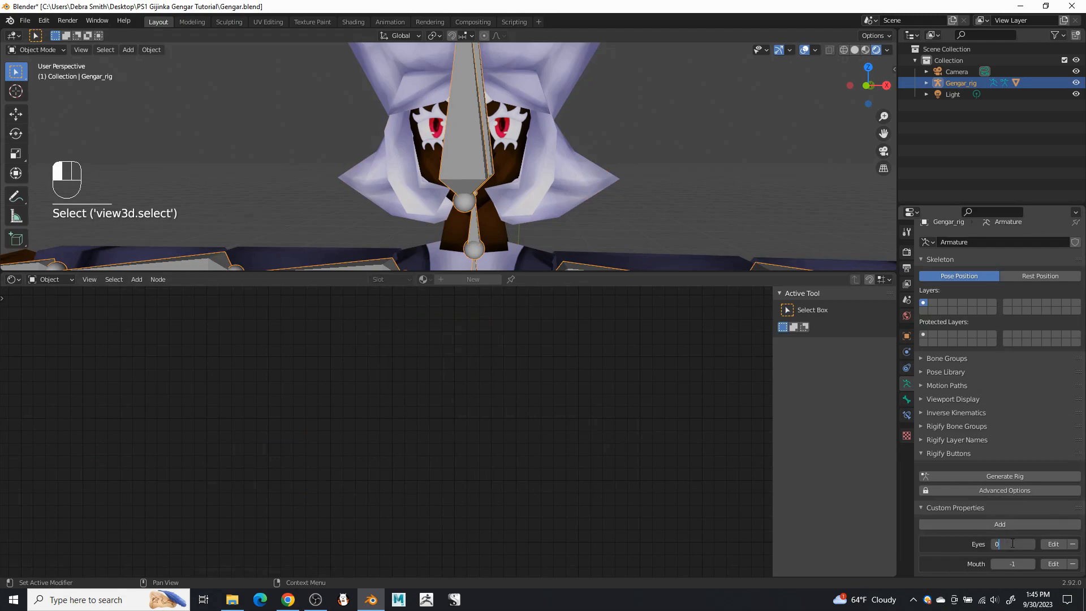
text(0)
key(Return)
click(1009, 544)
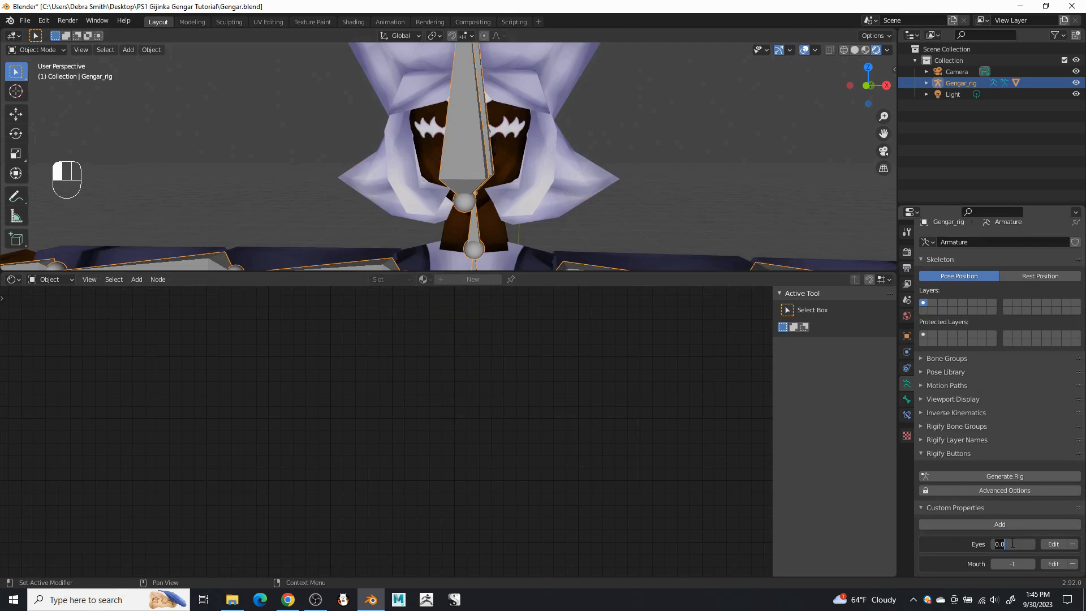
key(Return)
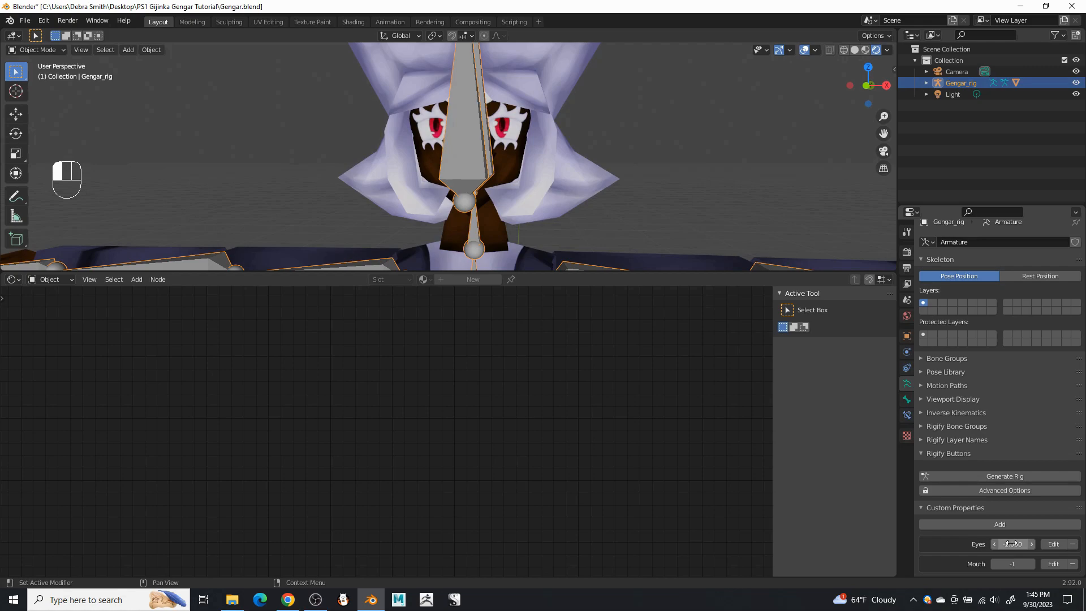
- Recheck the eye texture swap from another angle, switching Eyes to 0 and back to -1, and inspect the eyes up close
middle_drag(555, 192, 513, 151)
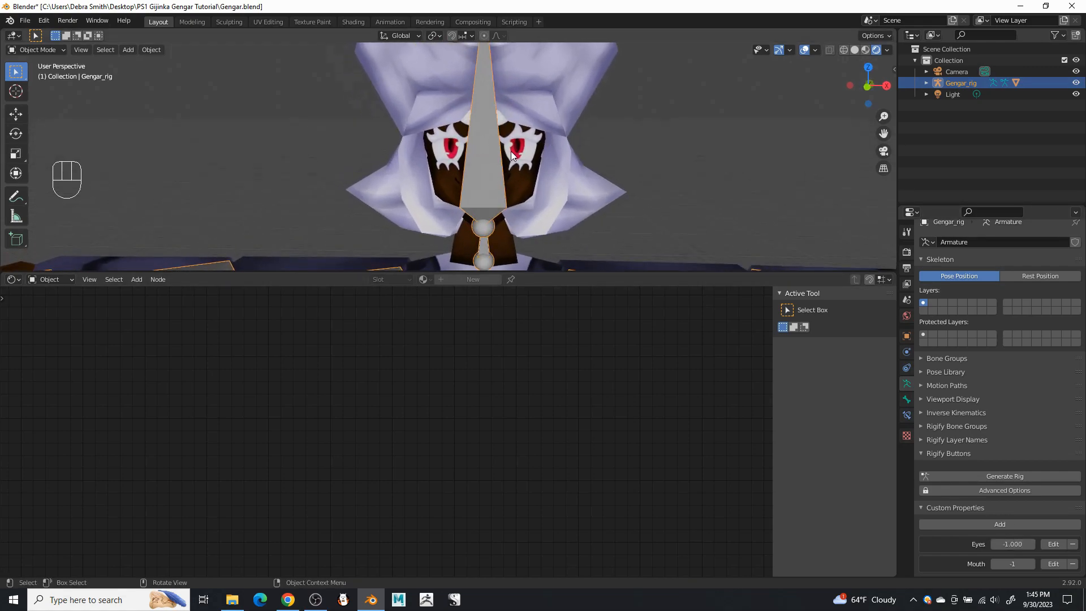
click(1006, 544)
text(0)
key(BackSpace)
key(BackSpace)
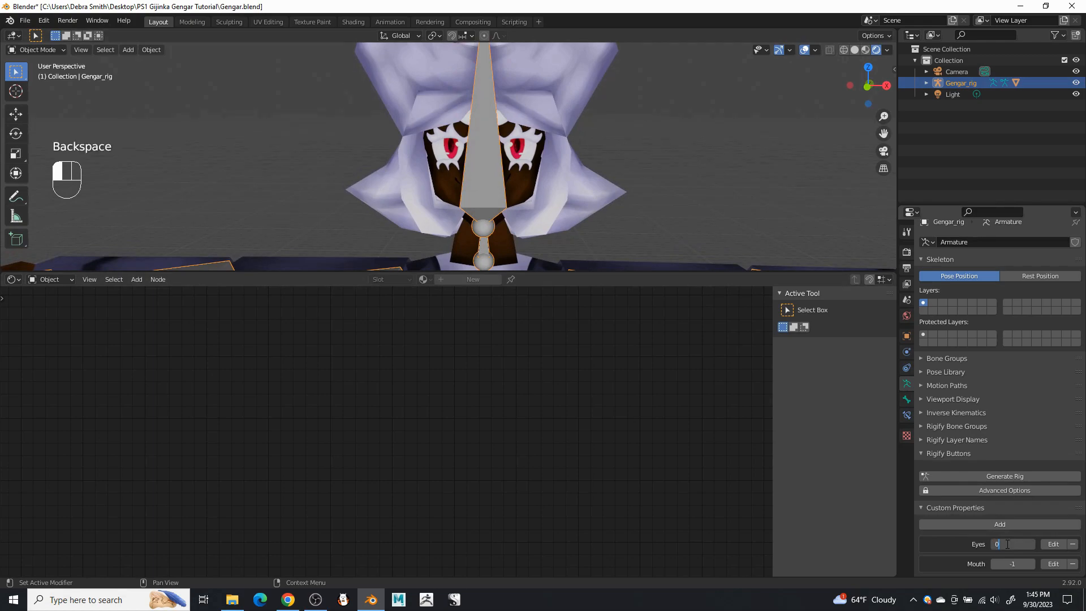
key(Return)
click(1006, 544)
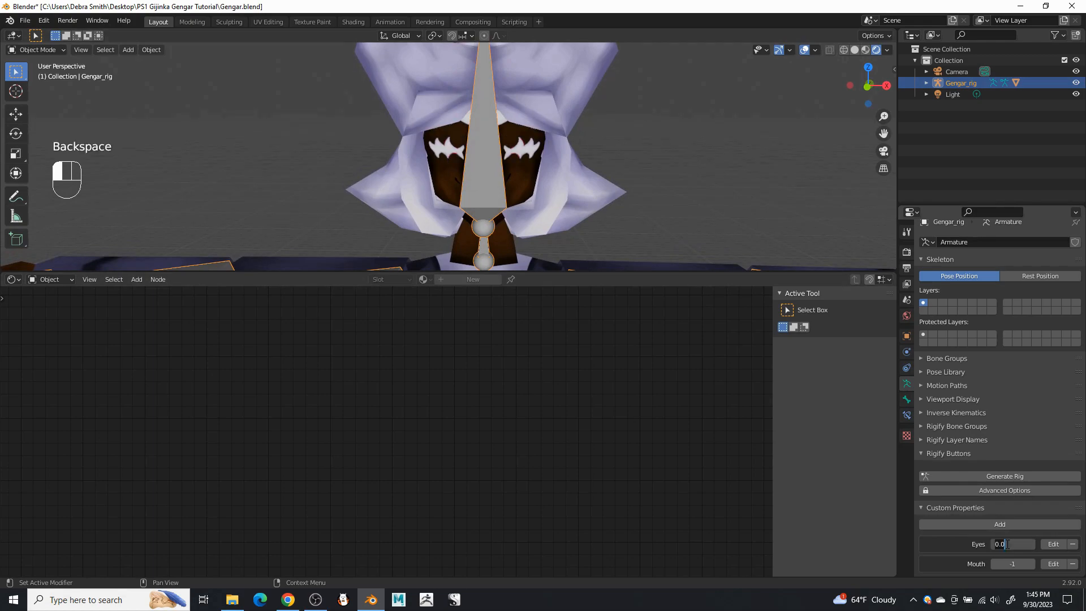
text(-1)
key(Return)
middle_drag(526, 164, 562, 189)
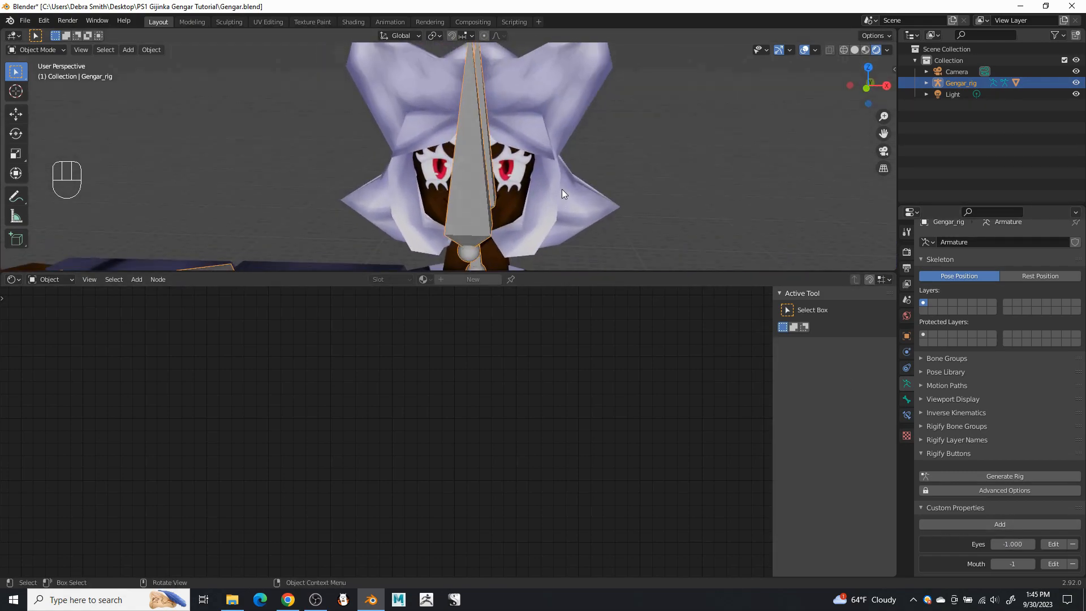
scroll(536, 159, up, 3)
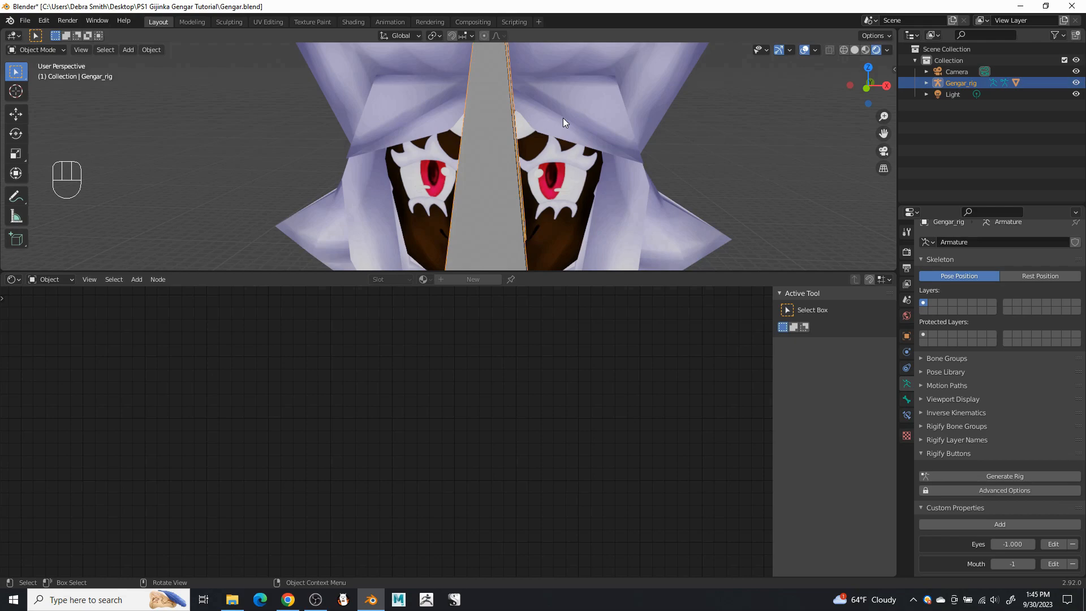
scroll(645, 209, down, 3)
- Copy the Mouth property as a new driver and paste it onto the Offset of Gengar_mesh's GengarMouthTex0.png texture node
middle_drag(559, 201, 516, 186)
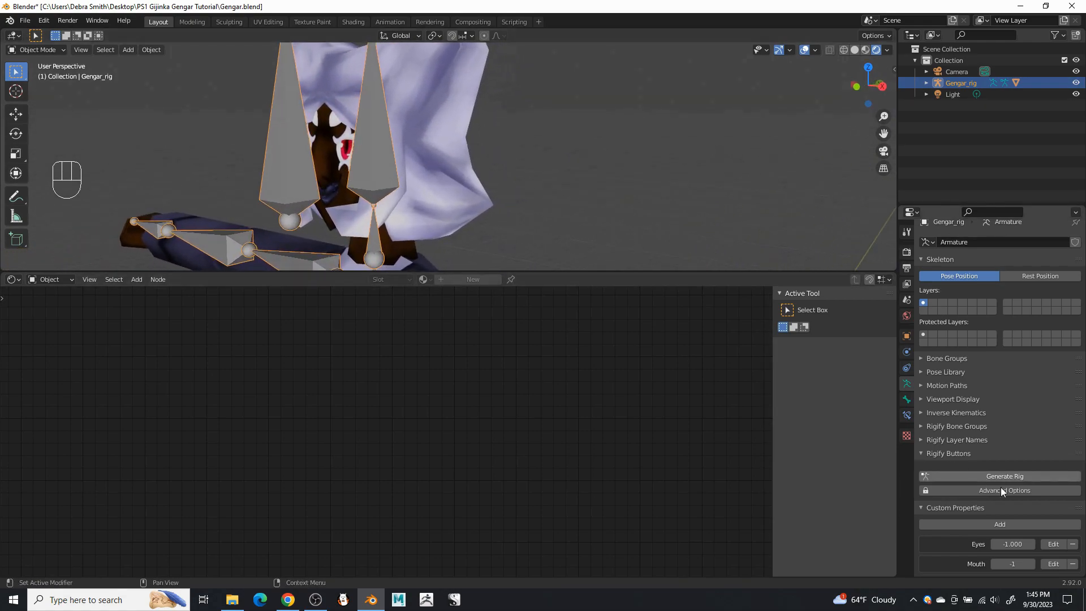
right_click(1010, 565)
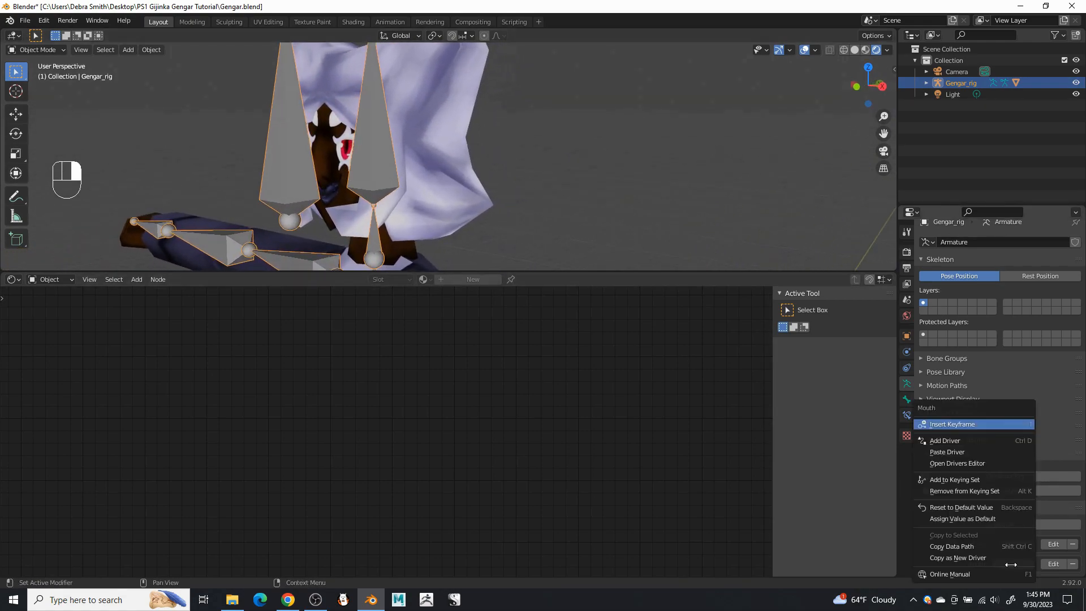
click(965, 558)
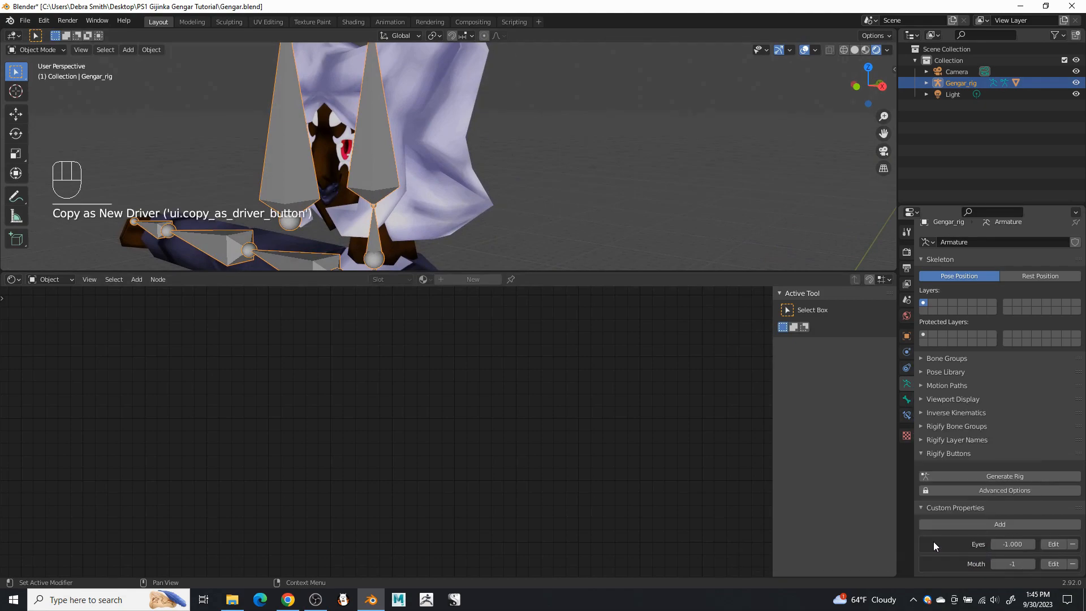
click(441, 189)
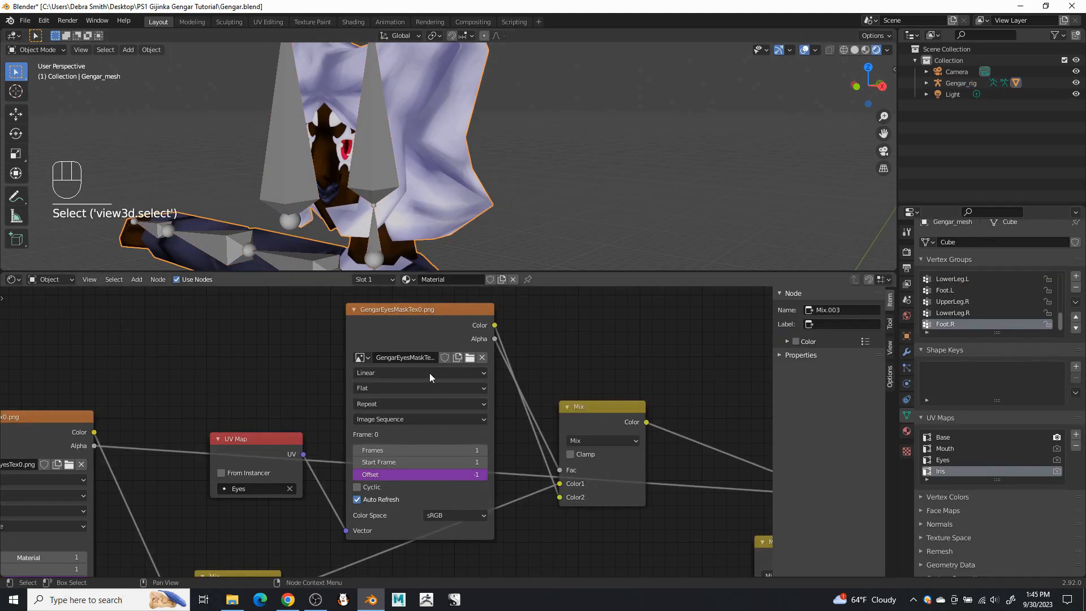
scroll(536, 509, down, 4)
middle_drag(526, 513, 394, 283)
scroll(535, 479, up, 4)
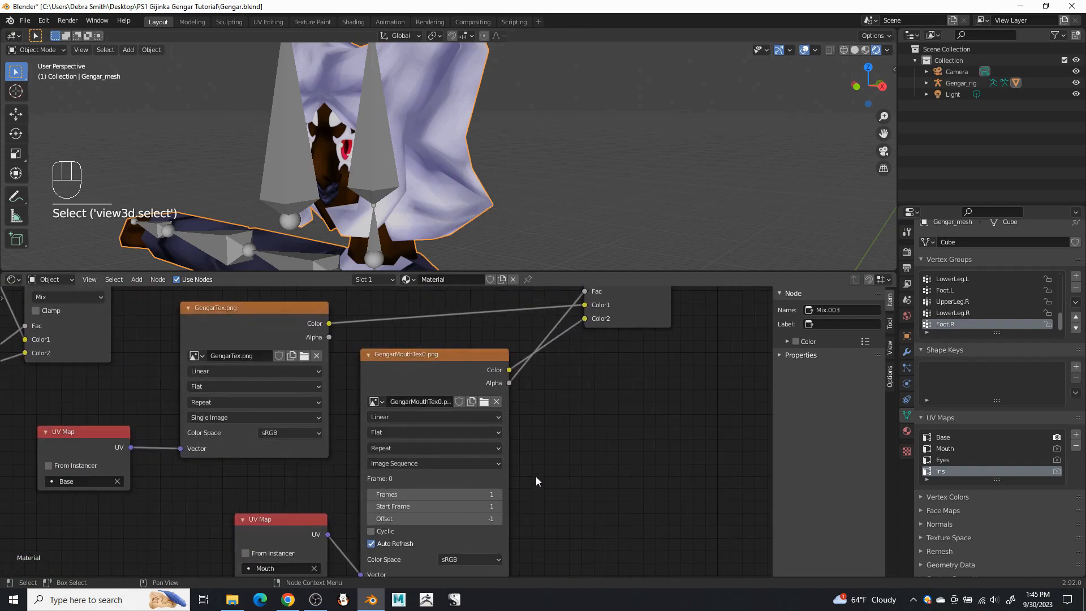
middle_drag(544, 455, 555, 424)
right_click(467, 488)
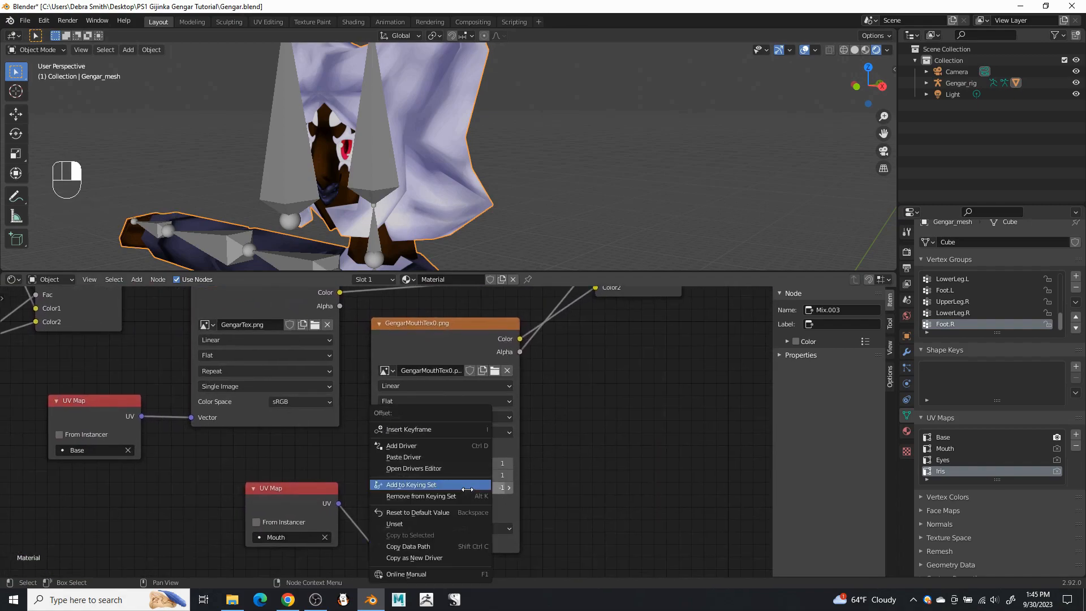
click(450, 457)
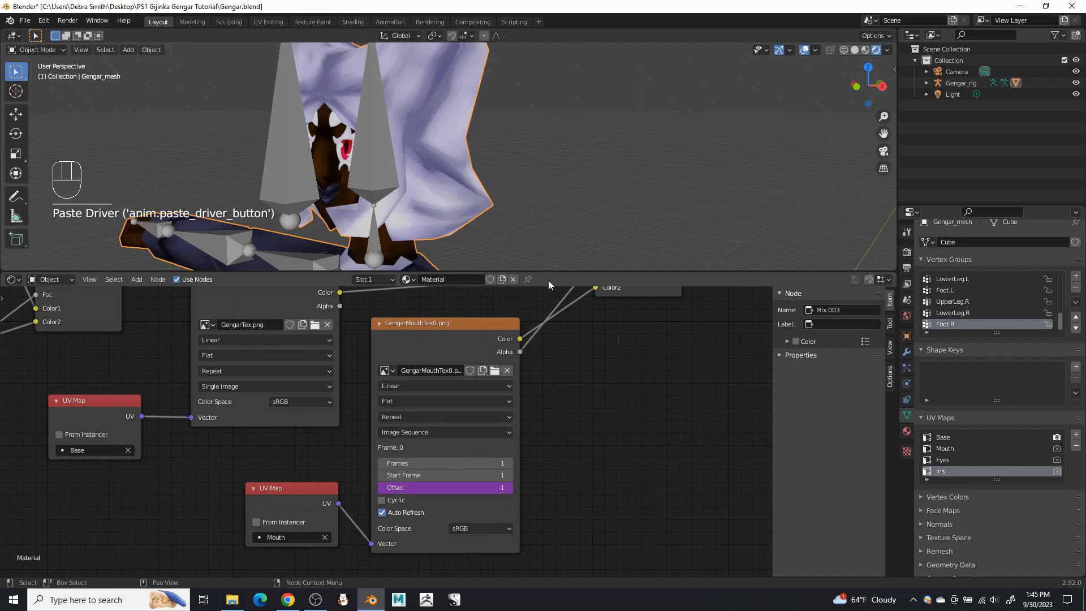
- Enlarge the 3D viewport, select Gengar_rig and test the mouth driver by stepping Mouth up and back to -1
drag(554, 272, 566, 521)
middle_drag(570, 482, 543, 441)
click(389, 277)
click(1018, 563)
text(-1)
key(Return)
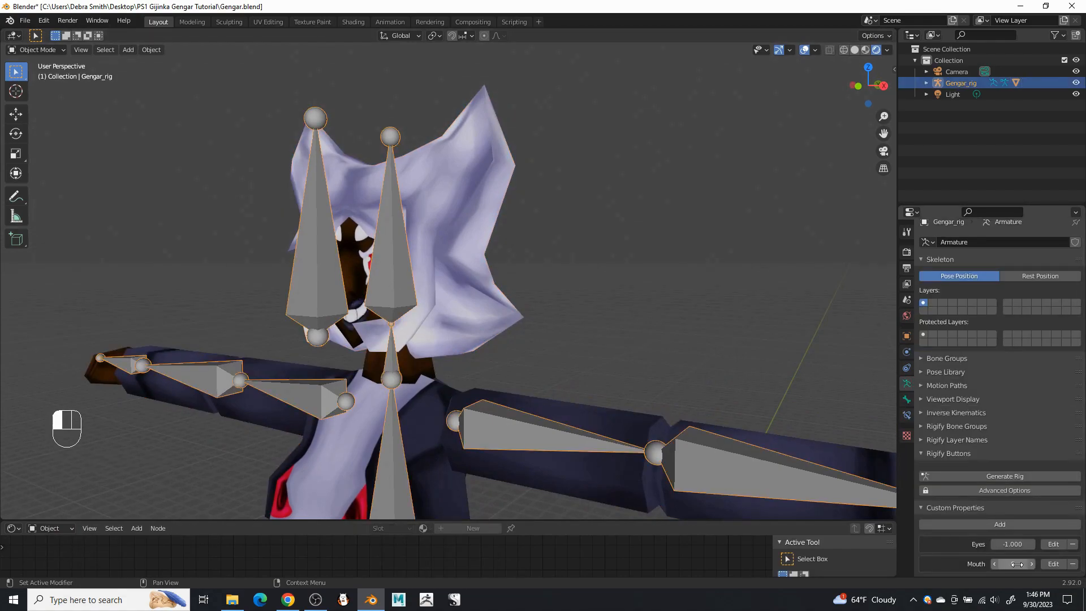
click(1016, 564)
text(-1)
key(Return)
click(1032, 564)
click(994, 564)
click(1032, 563)
click(993, 563)
- Edit the Eyes custom property so its minimum, default value and property value are all the whole number -1
click(1054, 544)
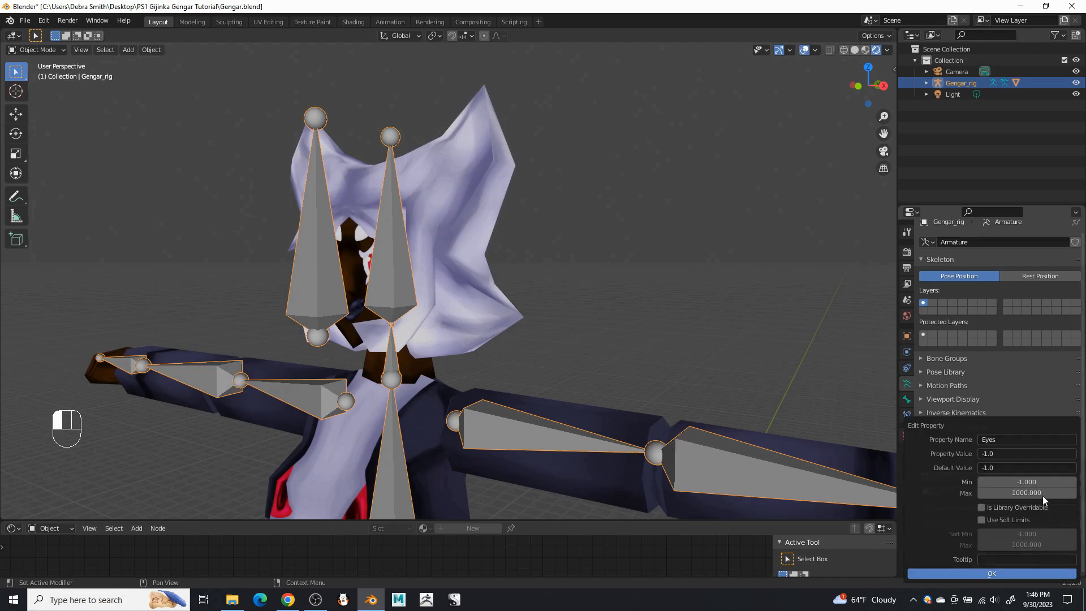
click(1039, 479)
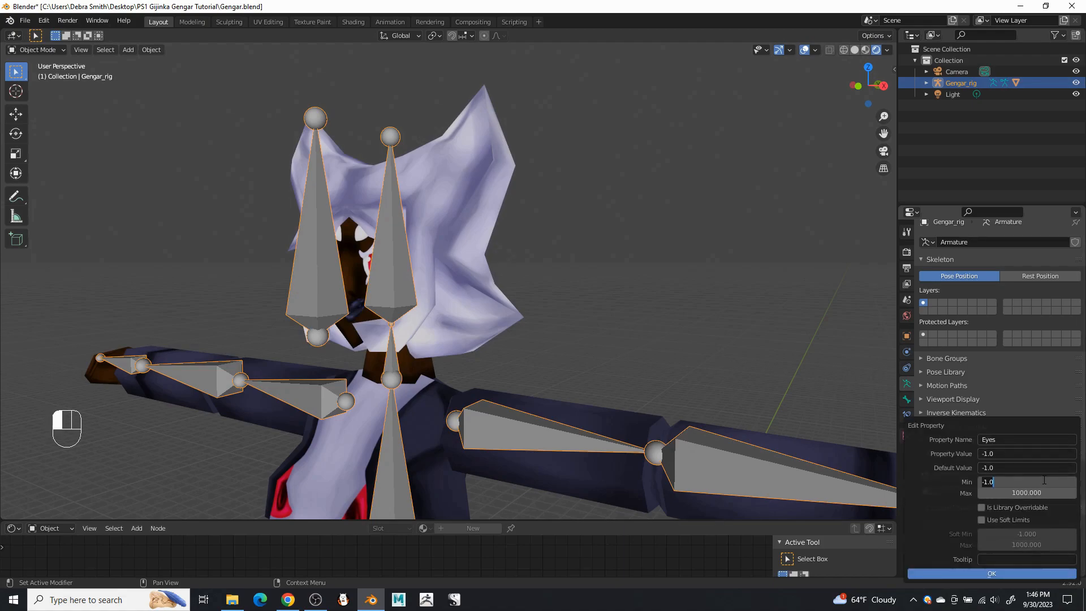
text(-1)
key(Return)
click(1032, 467)
text(-1)
key(Return)
click(1022, 454)
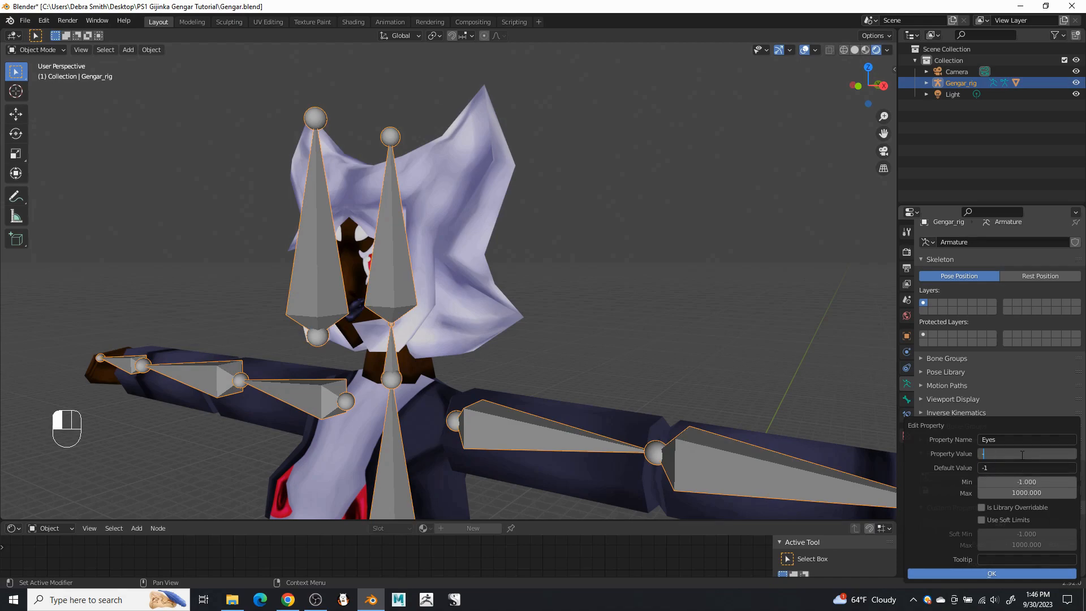
text(-1)
click(1001, 574)
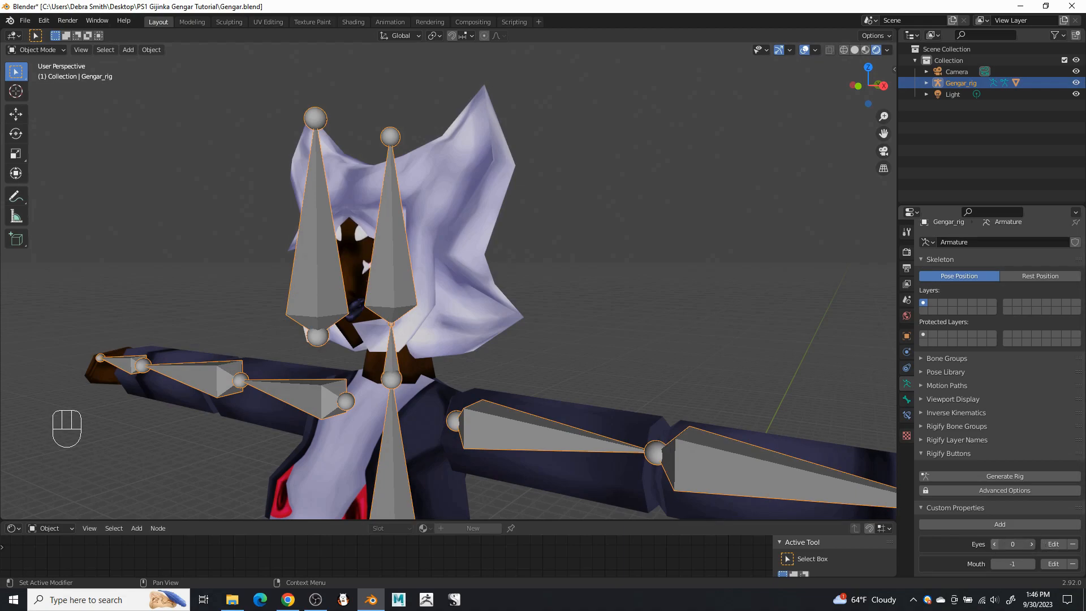
- Hide Gengar_rig in the viewport and select Gengar_mesh
middle_drag(707, 335, 745, 328)
scroll(425, 209, up, 3)
scroll(307, 179, up, 1)
scroll(180, 150, down, 3)
scroll(191, 163, up, 3)
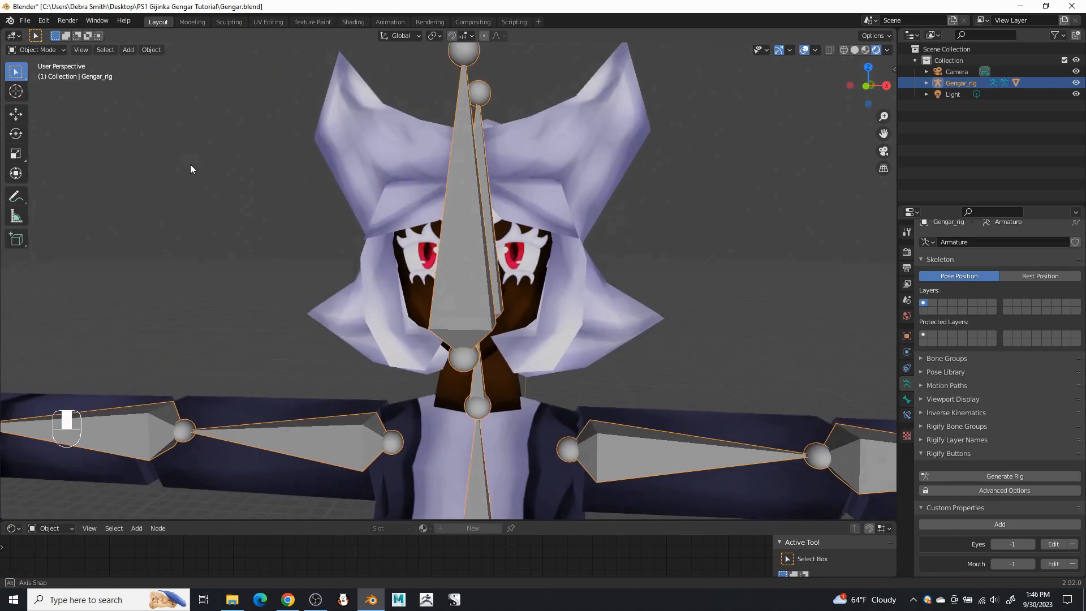
click(57, 50)
click(54, 60)
click(1075, 83)
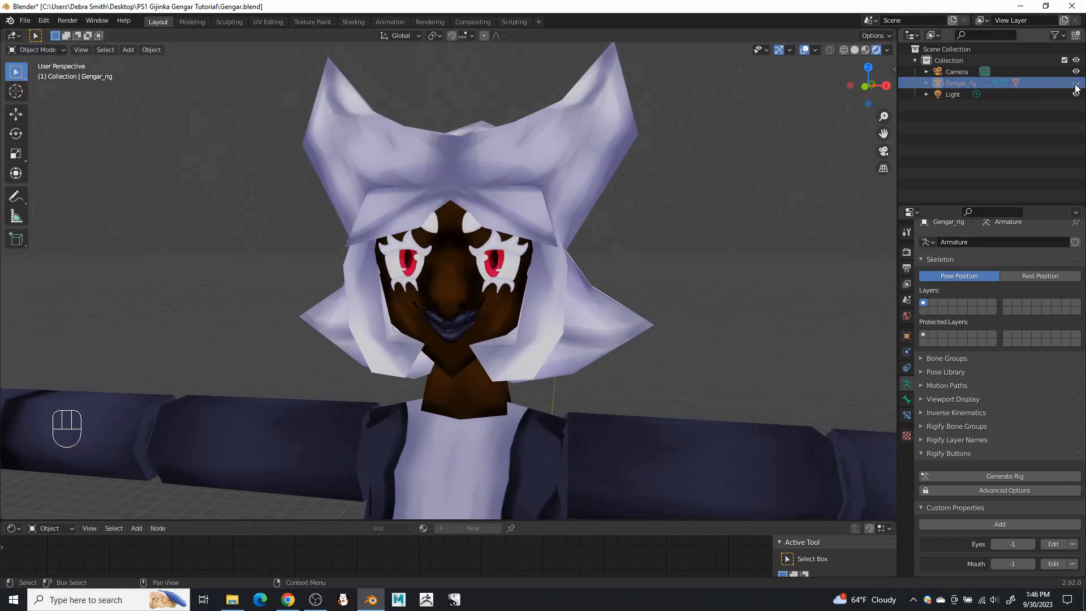
middle_drag(586, 202, 580, 187)
click(580, 190)
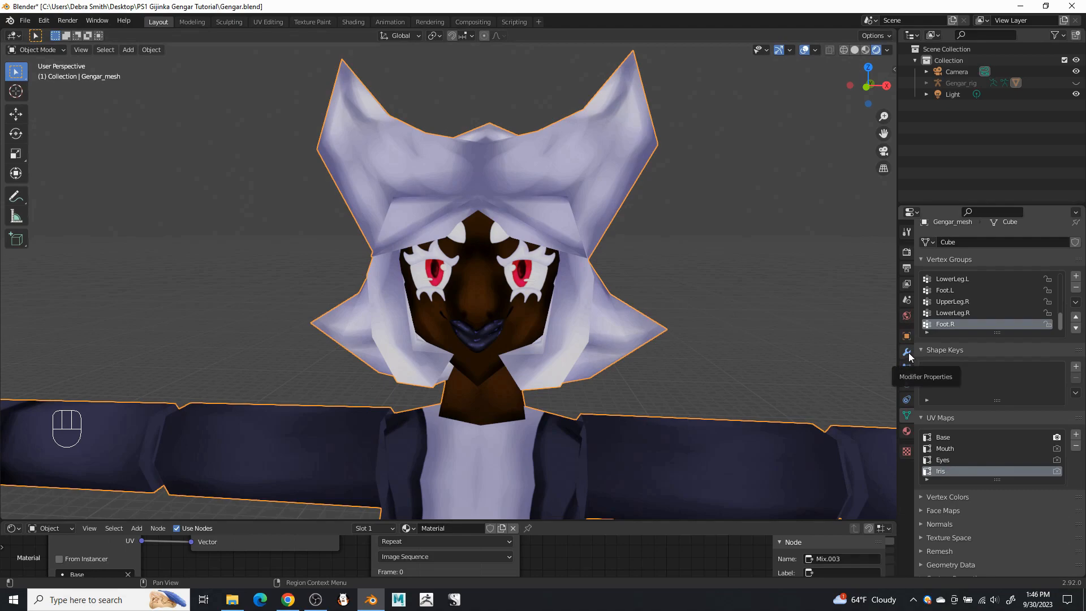
click(566, 283)
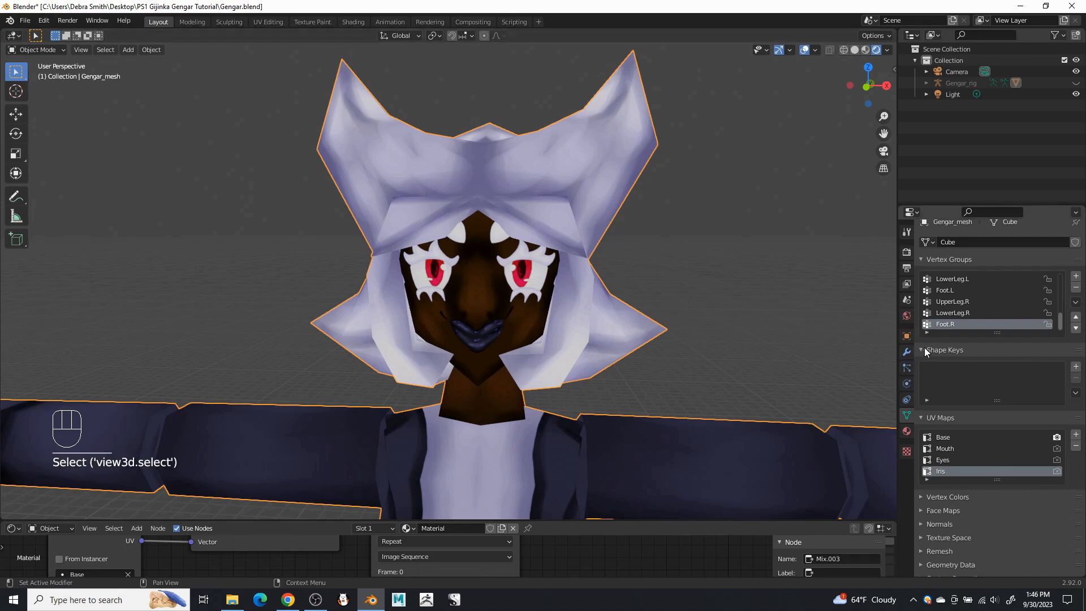
- Add a UV Warp modifier to Gengar_mesh and set its UV layer to Iris
click(908, 352)
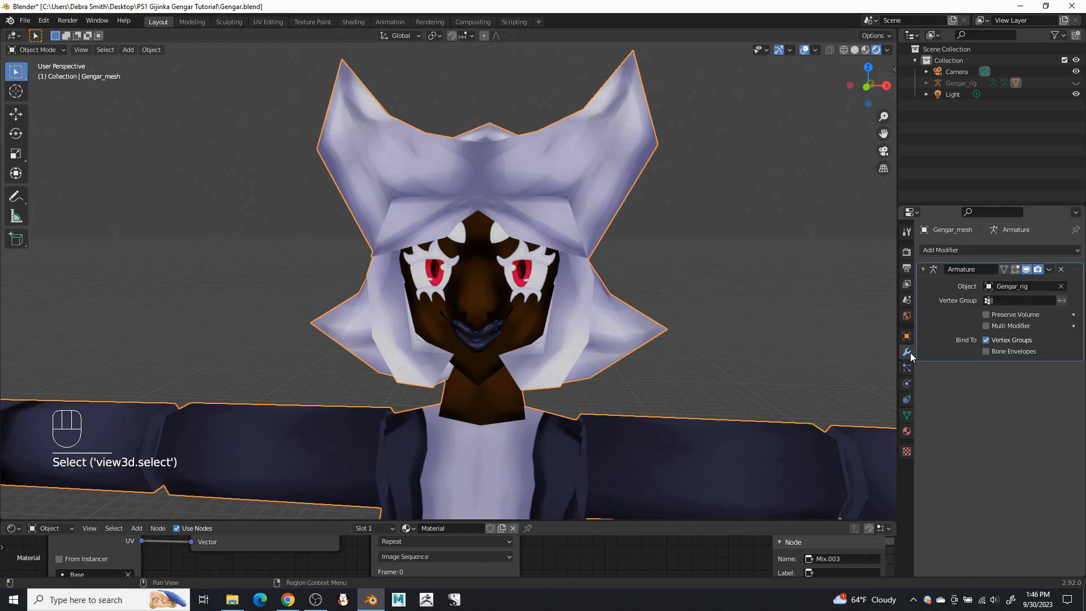
click(970, 250)
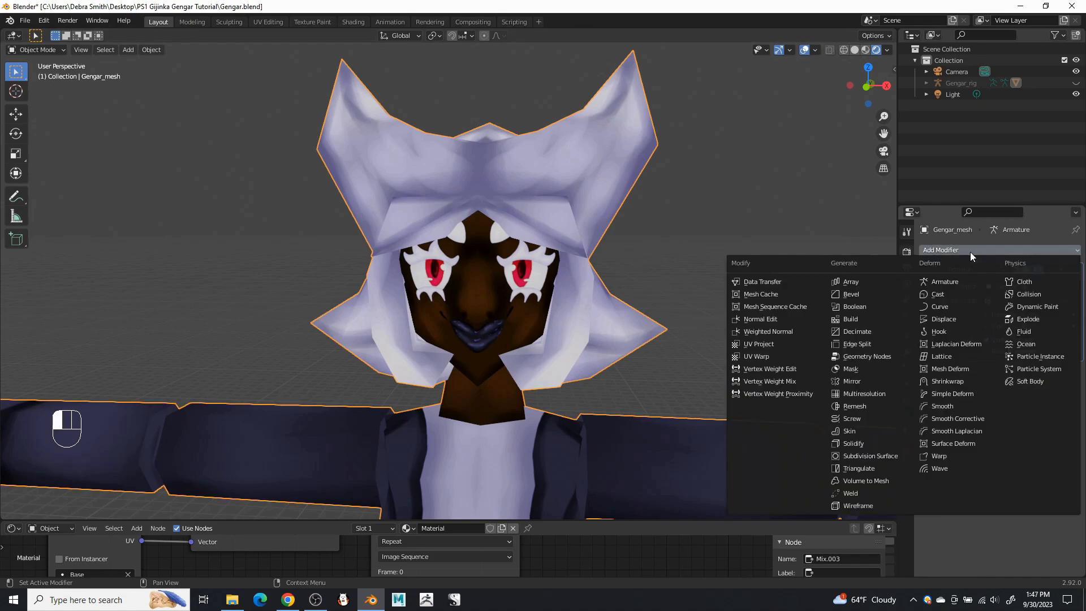
click(769, 355)
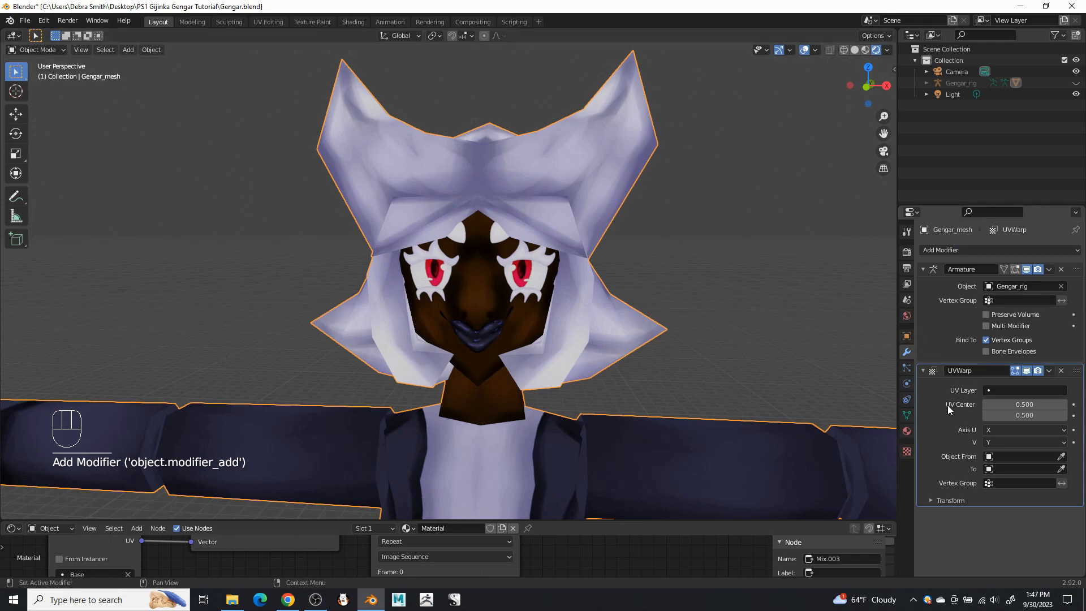
drag(989, 395, 974, 431)
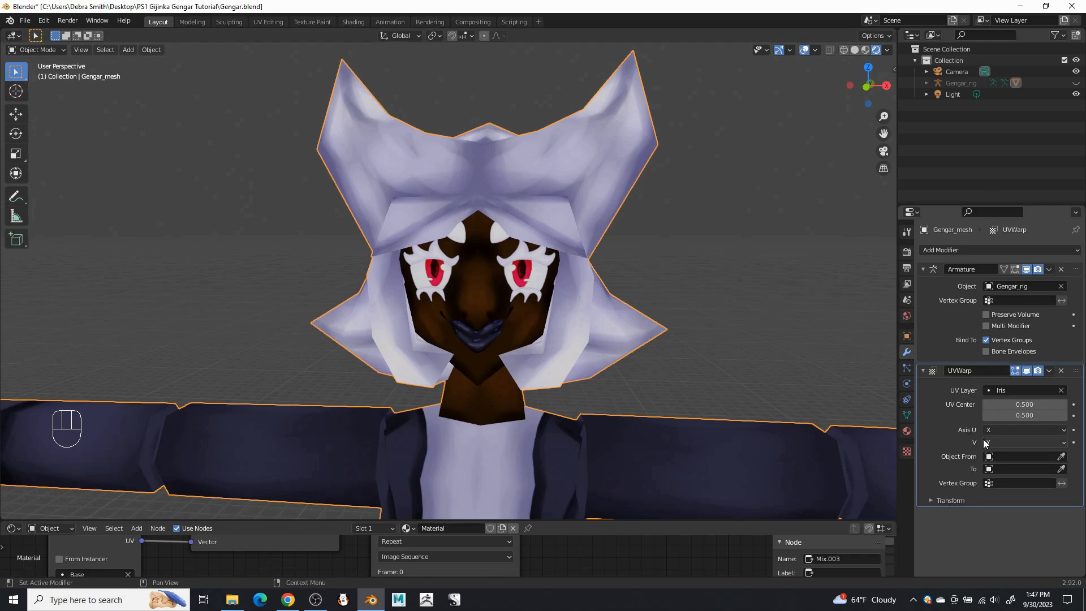
- Set the UV Warp modifier's source object to Gengar_rig and its source bone to Head
click(989, 457)
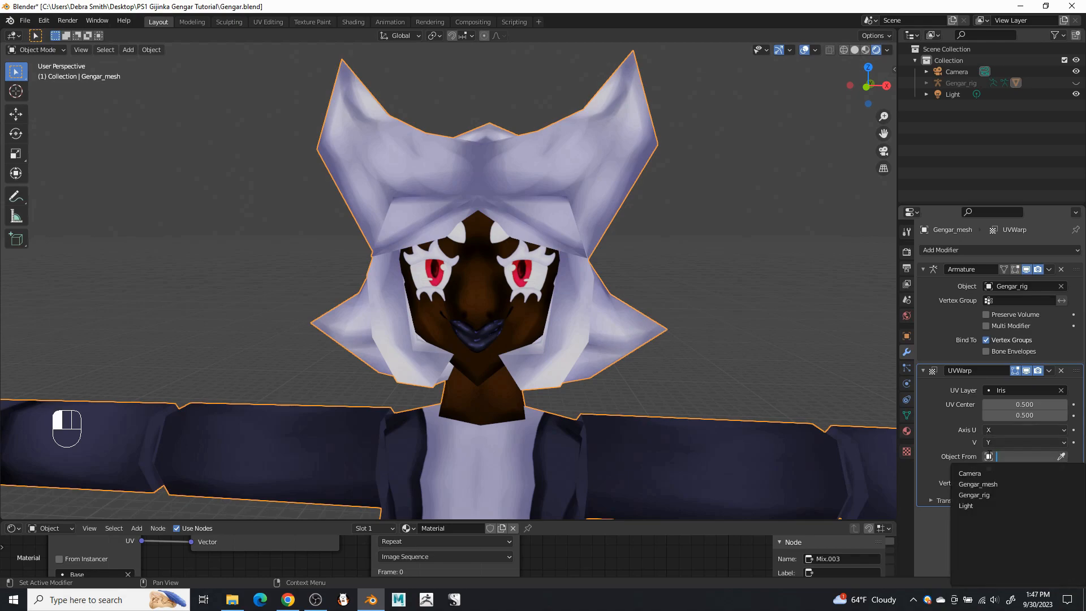
click(991, 497)
click(989, 469)
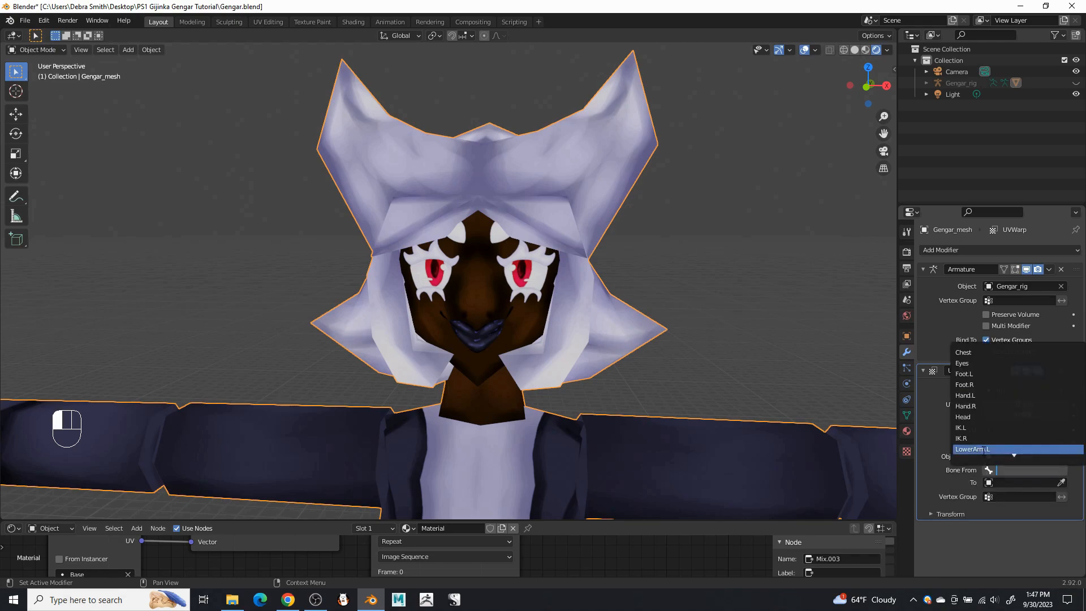
click(983, 369)
click(996, 471)
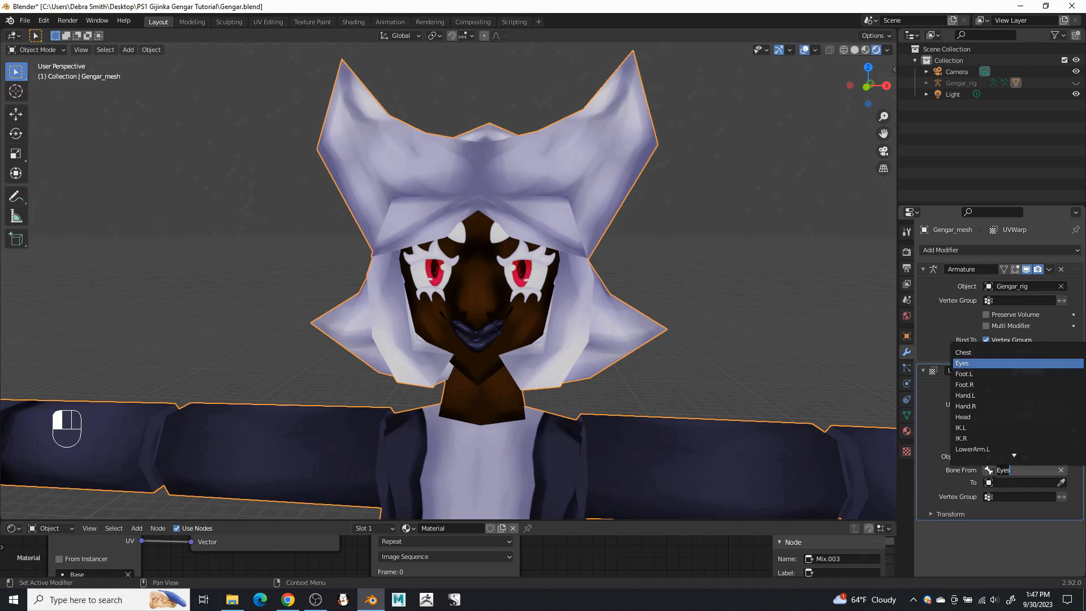
click(975, 423)
- Set the UV Warp modifier's target object to Gengar_rig and its target bone to Eyes
click(996, 482)
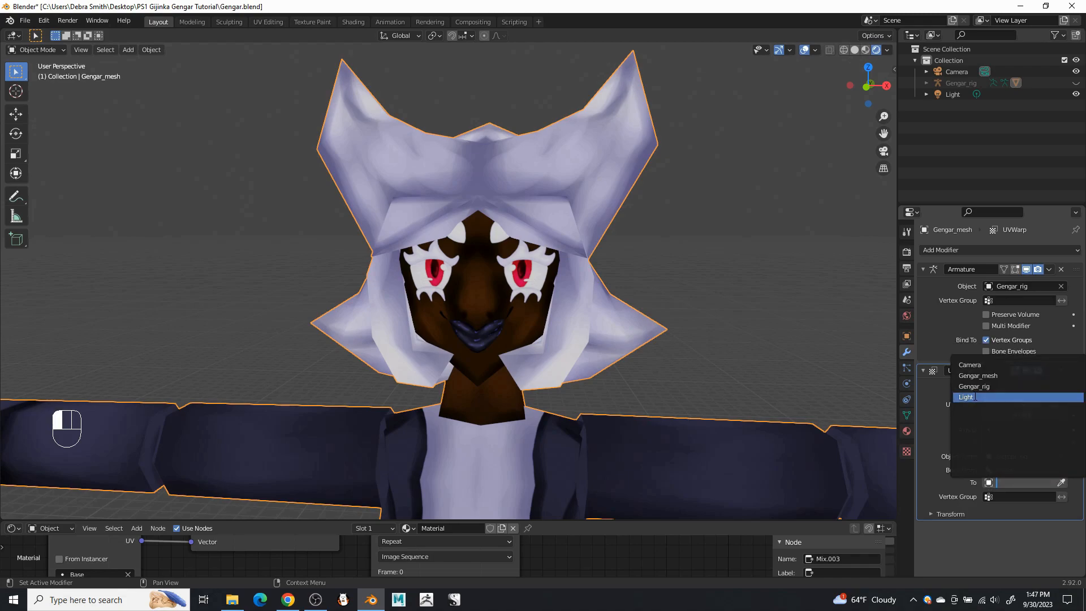
click(977, 390)
click(998, 496)
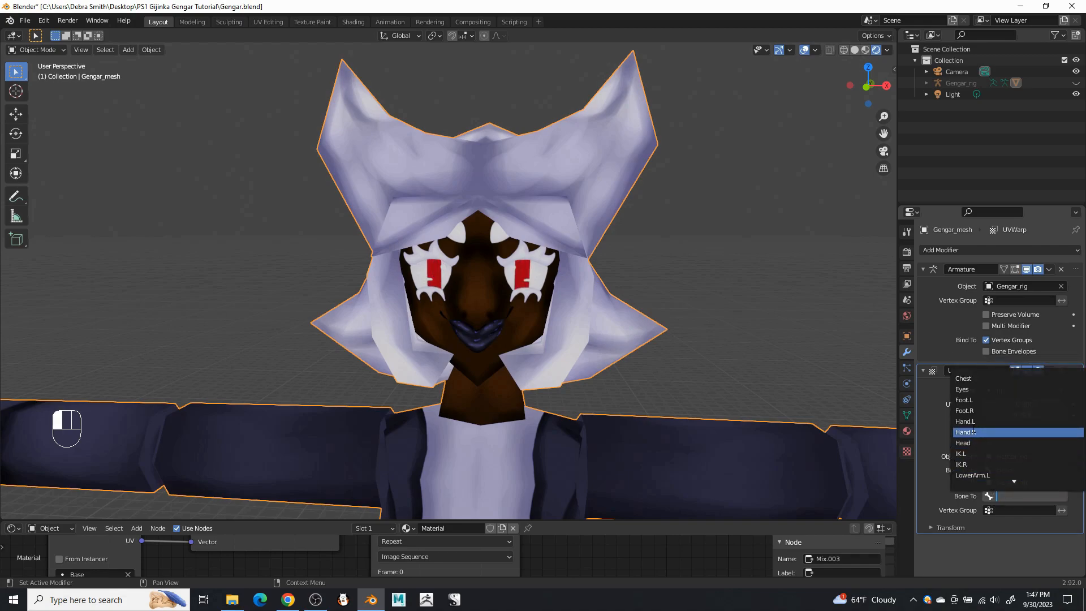
click(969, 389)
middle_drag(569, 326, 599, 268)
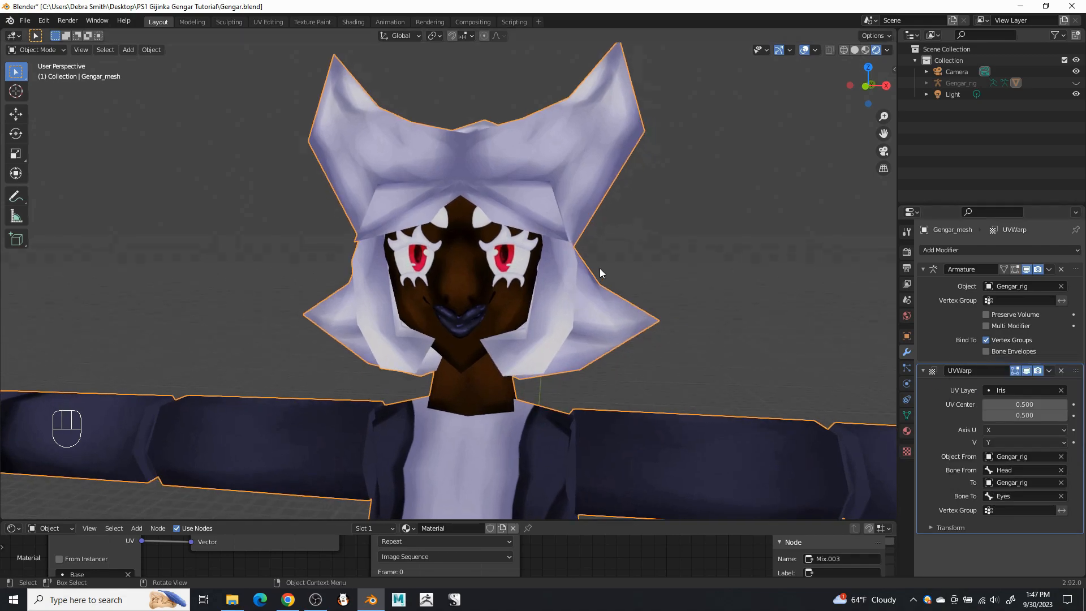
- Unhide Gengar_rig, switch it to Pose Mode and select the Eyes bone
click(1075, 82)
click(451, 262)
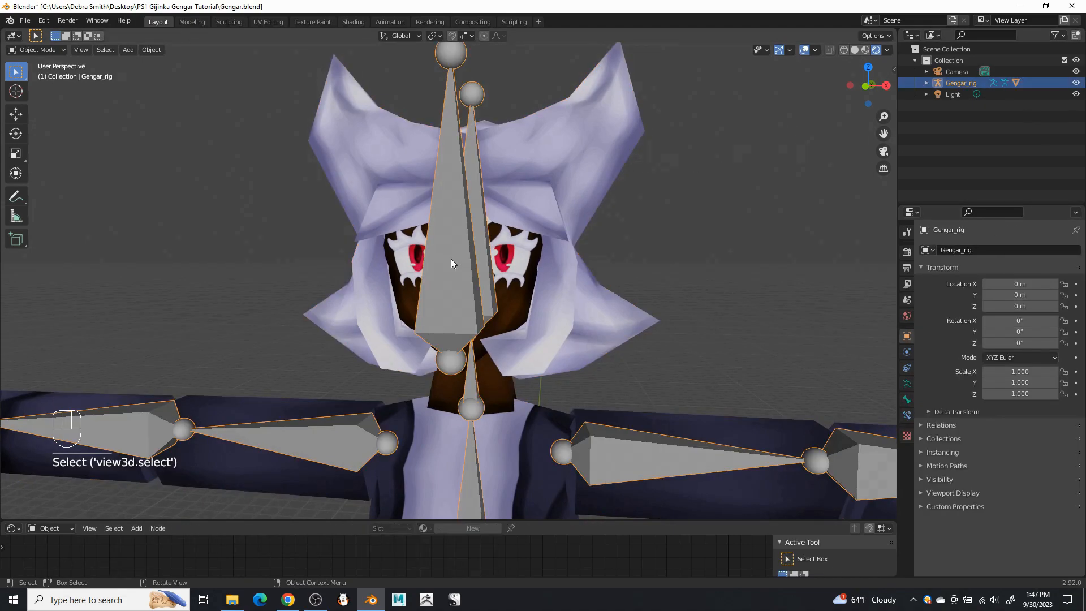
click(37, 50)
click(39, 87)
click(463, 305)
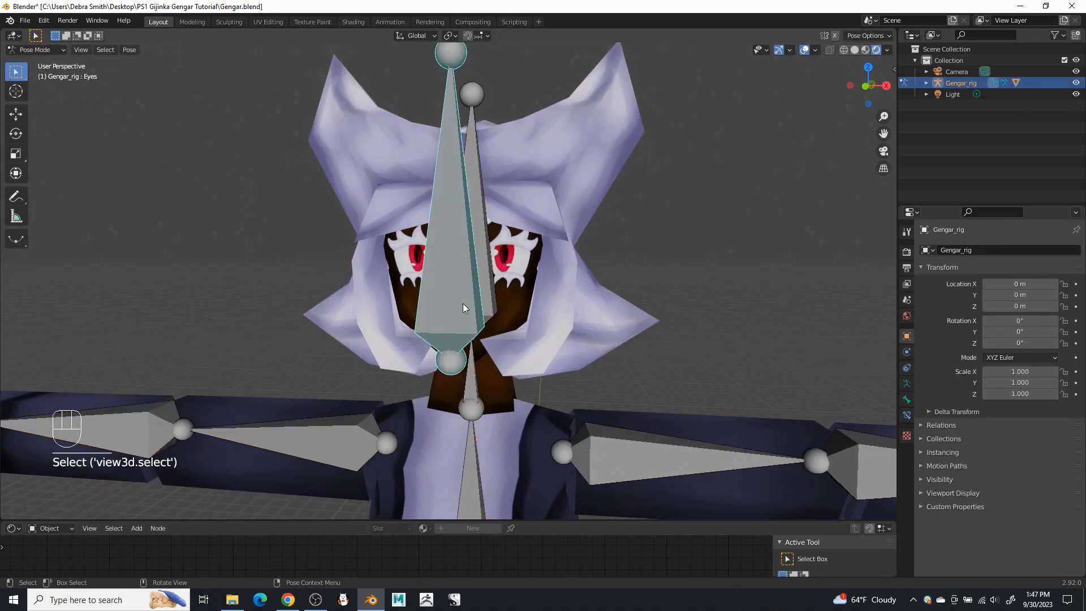
- Test the iris movement by moving the Eyes bone up and down along Z, and undo both moves
click(16, 114)
drag(447, 317, 550, 151)
drag(451, 147, 451, 305)
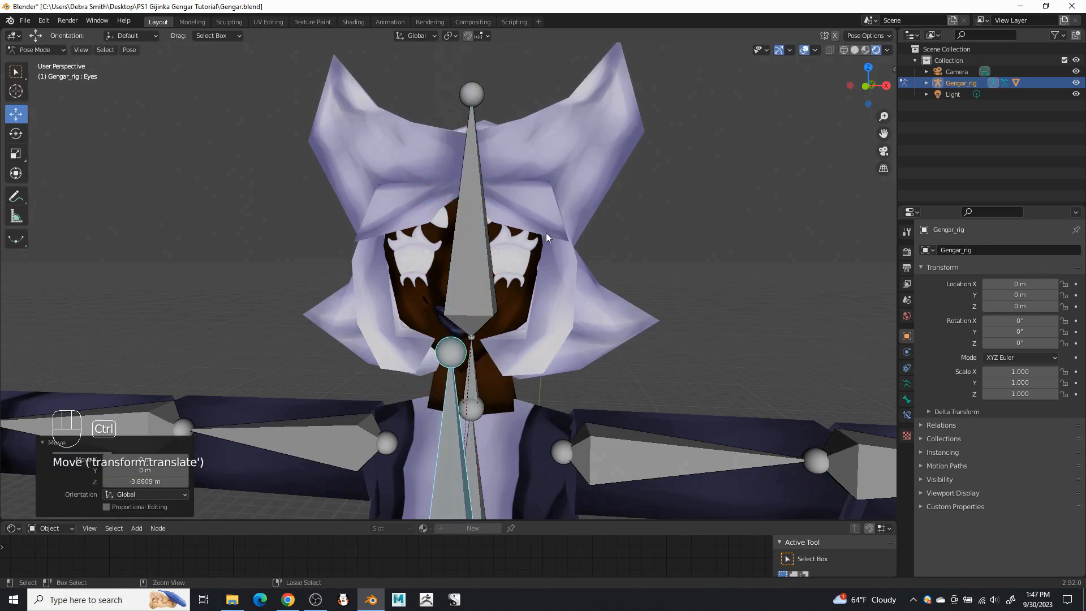
key(ctrl+z)
key(ctrl+z)
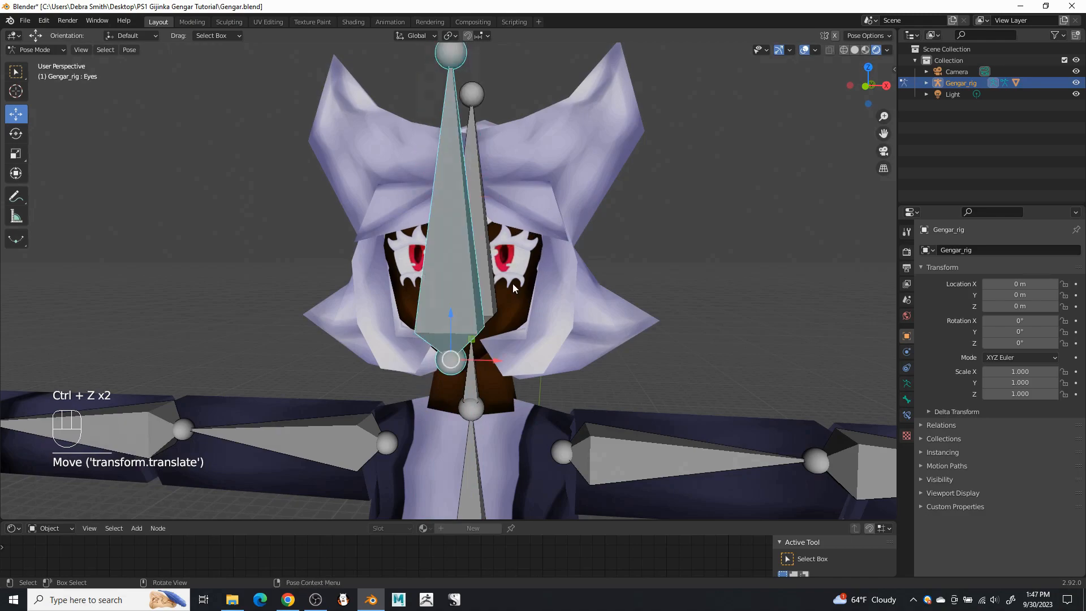
- Return to Object Mode, select Gengar_mesh and set the GengarIrisTex.png texture node's extension from Repeat to Clip
click(35, 50)
click(54, 60)
click(603, 342)
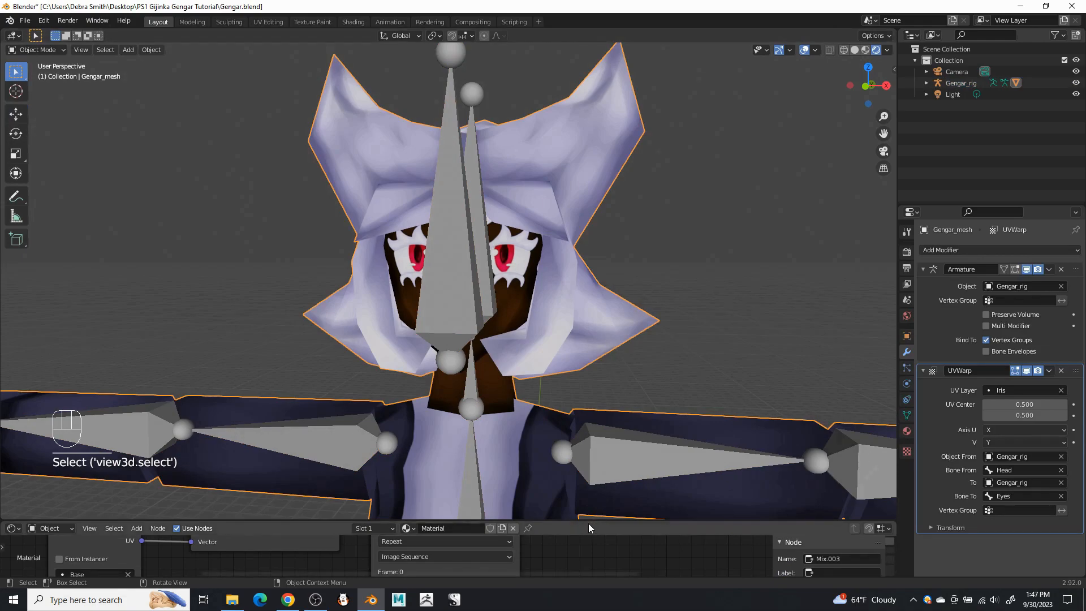
drag(589, 521, 589, 231)
middle_drag(168, 466, 588, 562)
middle_drag(444, 490, 476, 430)
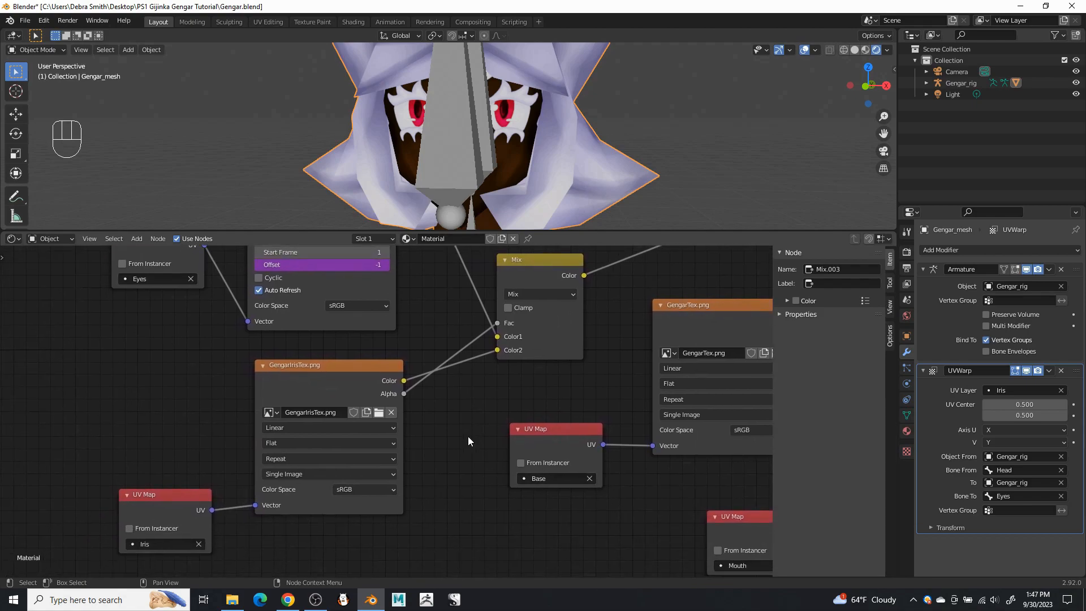
click(312, 459)
click(293, 500)
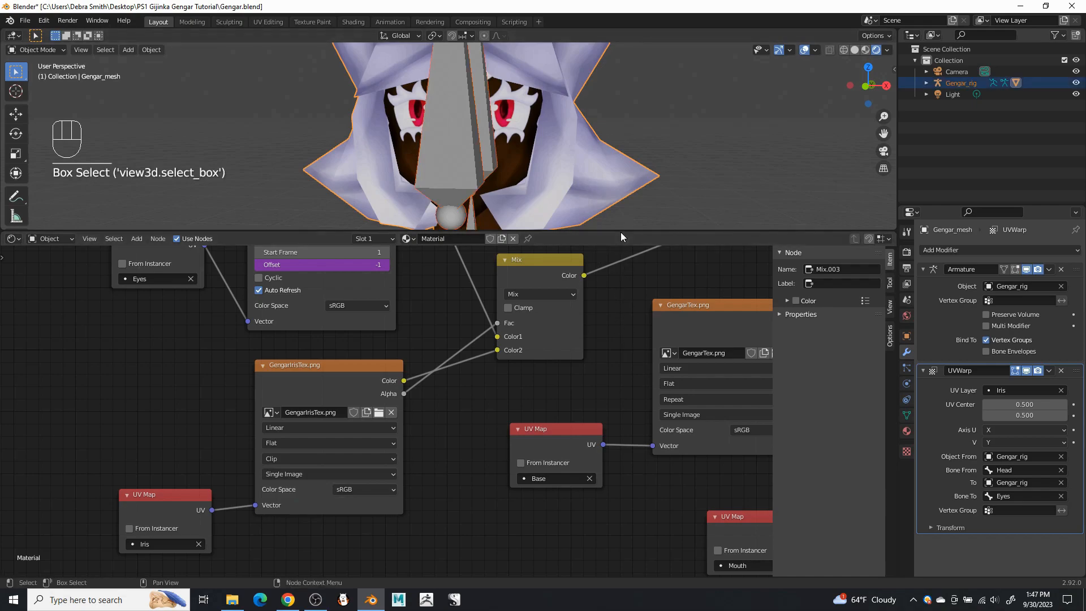
- Retest the clipped iris by moving Gengar_rig's Eyes bone in Pose Mode, and clear the bone's user transforms
drag(620, 232, 609, 488)
click(439, 229)
click(37, 50)
click(50, 83)
mouse_move(448, 304)
mouse_down()
mouse_move(432, 175)
mouse_move(398, 63)
mouse_move(386, 282)
mouse_move(407, 413)
mouse_move(424, 339)
mouse_move(436, 413)
mouse_move(450, 305)
mouse_up()
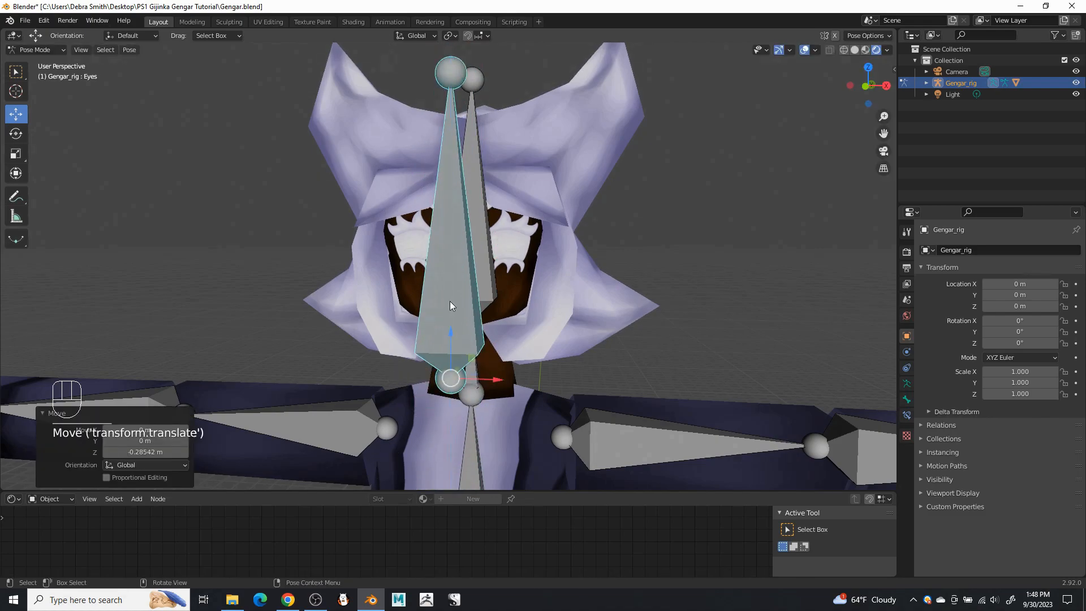
right_click(449, 301)
right_click(456, 313)
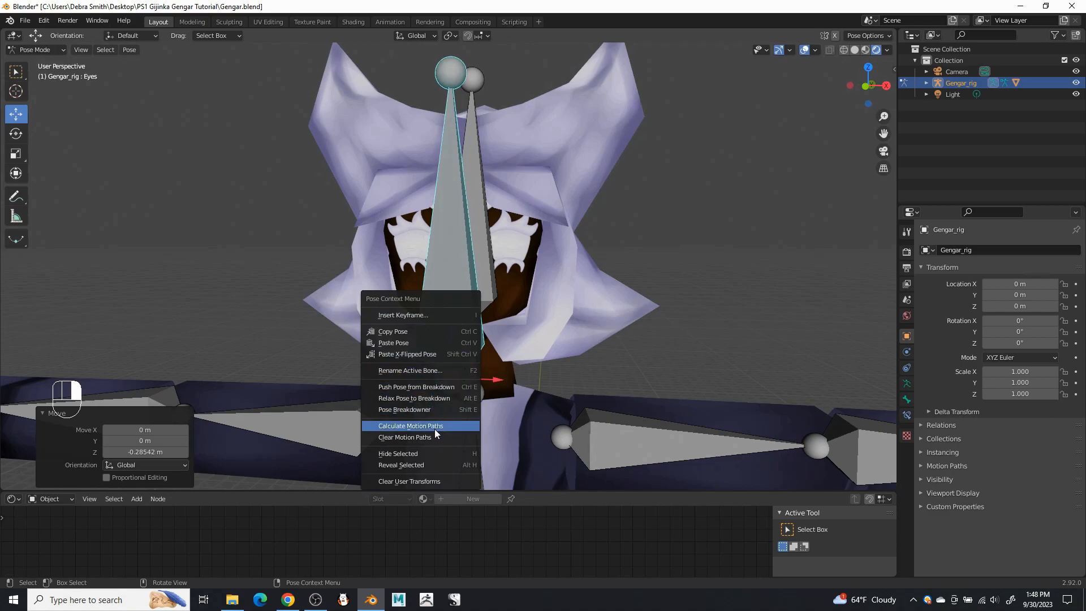
click(447, 480)
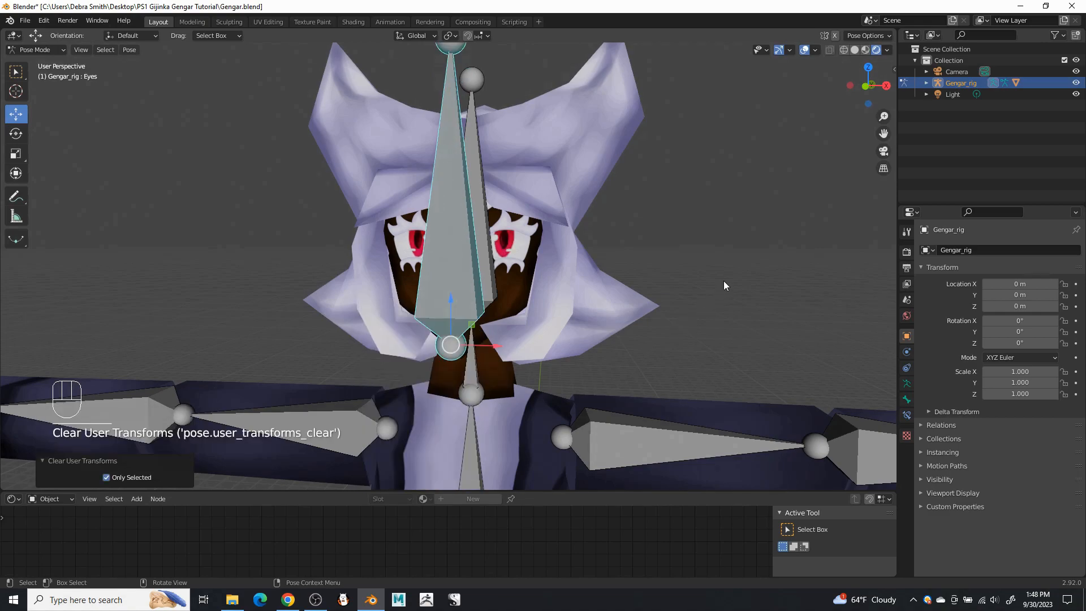
- Return to Object Mode, deselect everything and save Gengar.blend
drag(723, 284, 706, 249)
scroll(707, 249, down, 9)
shift+middle_drag(603, 413, 555, 296)
scroll(579, 314, up, 1)
click(35, 49)
click(34, 59)
click(578, 297)
scroll(568, 293, up, 1)
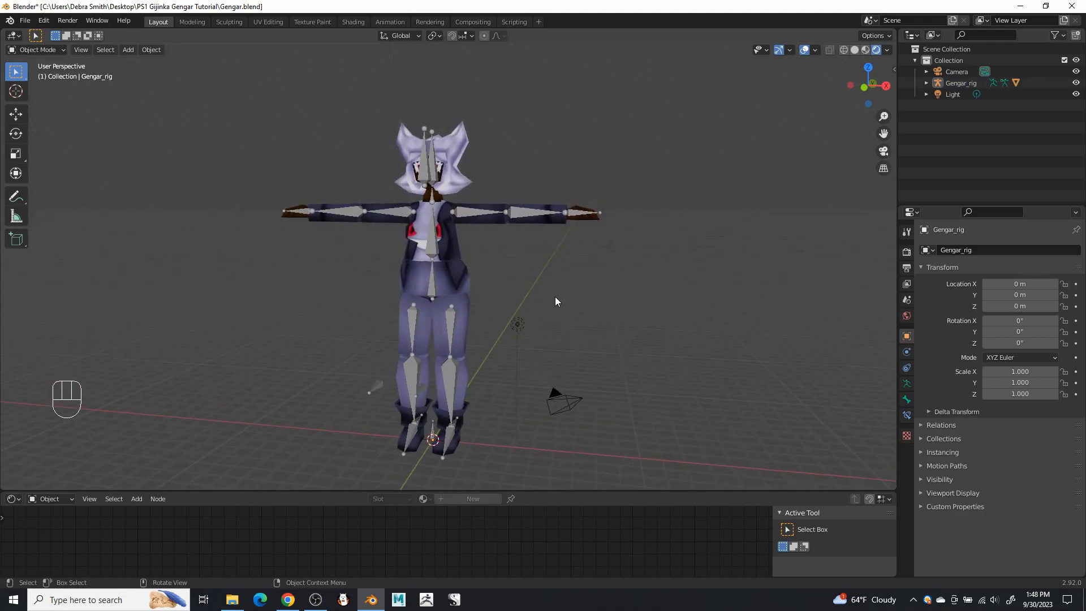
click(33, 24)
click(46, 94)
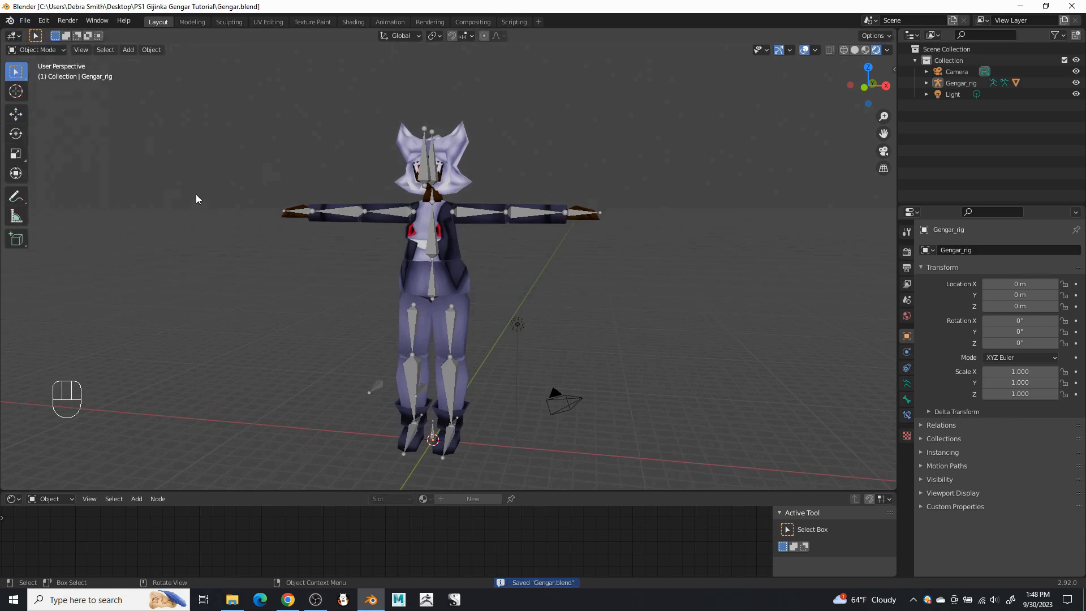